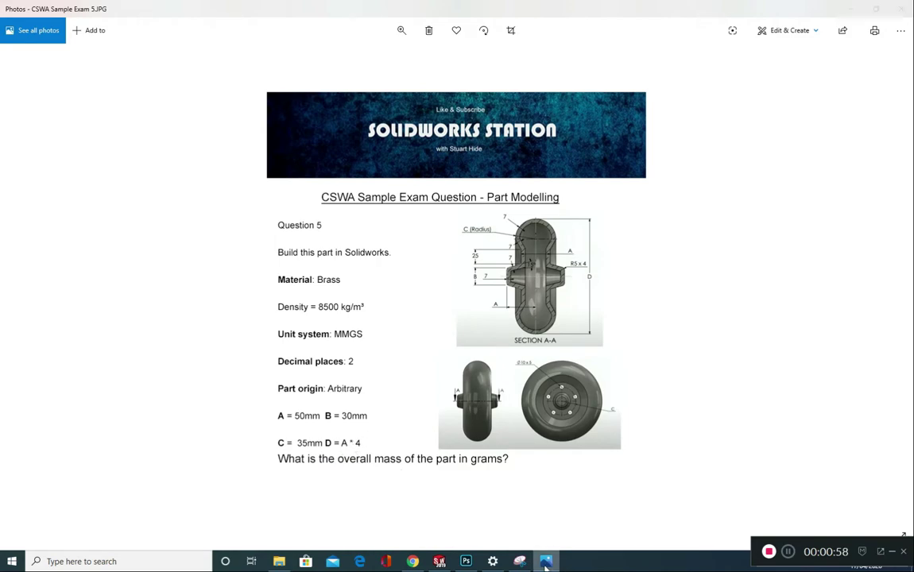
Step: Switch to SOLIDWORKS and set global variable A to 50
left_click(438, 560)
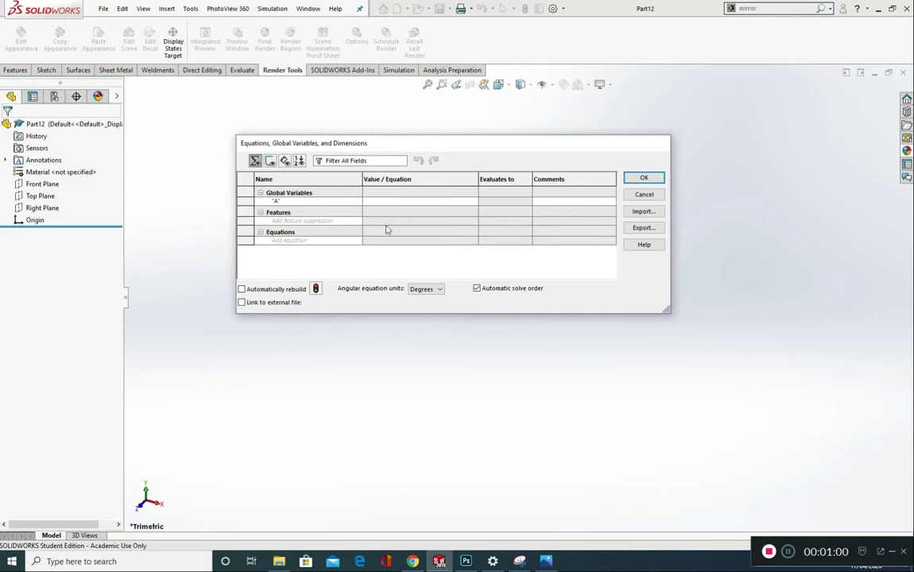
type("=50")
key("Return")
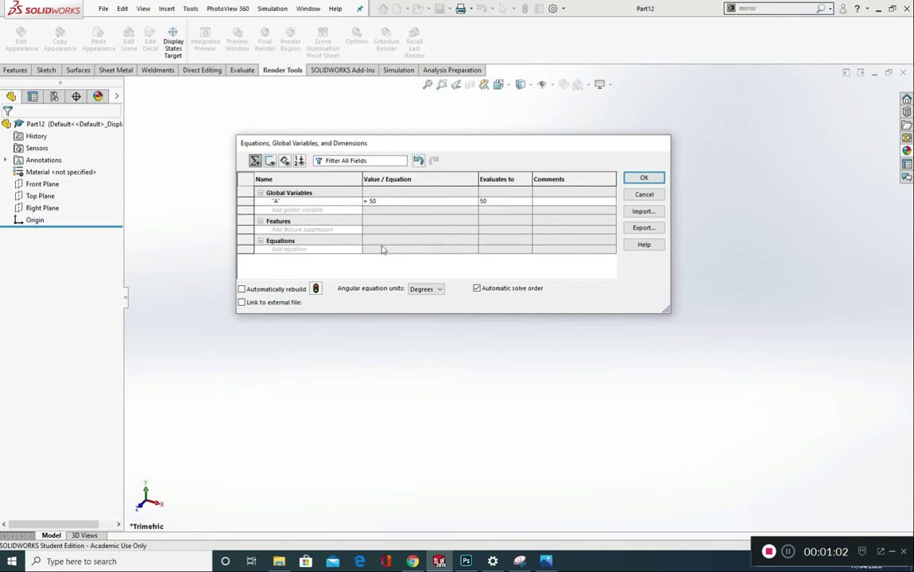
Step: Add global variable B with the value 30, checking the value against the exam question image
left_click(310, 210)
key("Return")
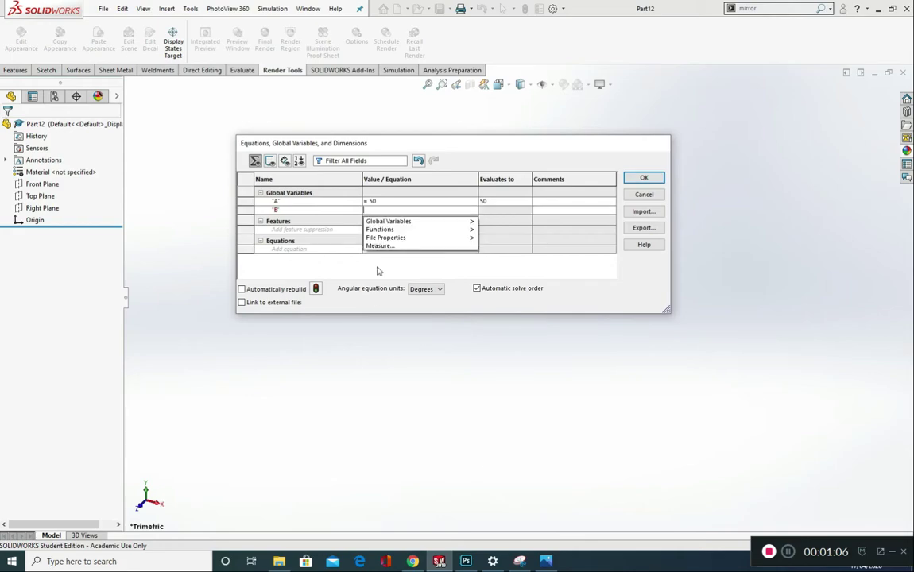
left_click(545, 561)
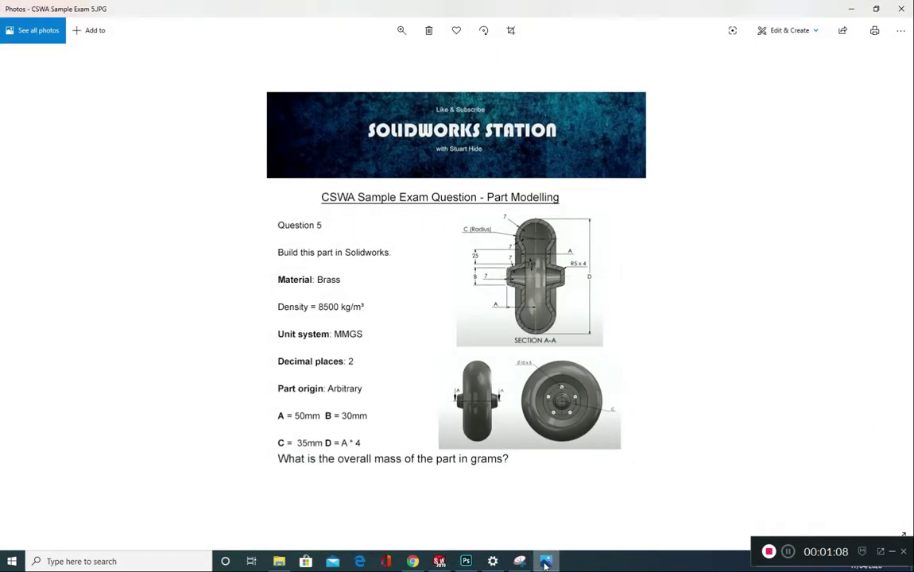
left_click(544, 562)
type("30")
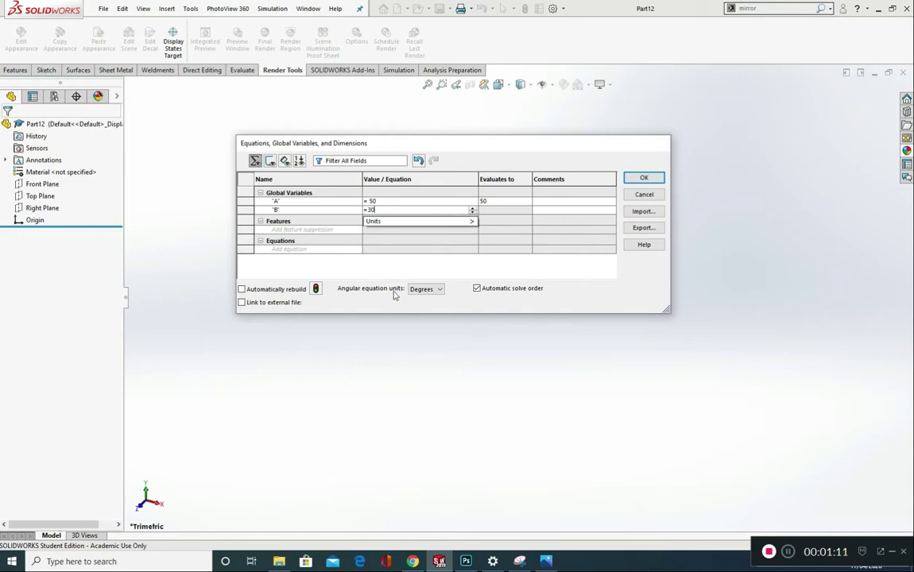
key("Return")
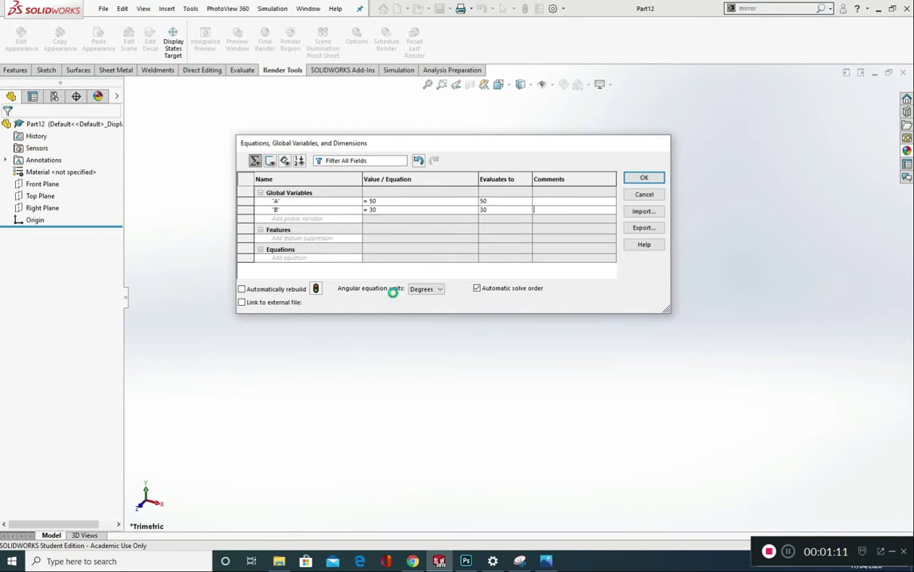
Step: Add global variable C with the value 35
left_click(321, 218)
type("C")
key("Return")
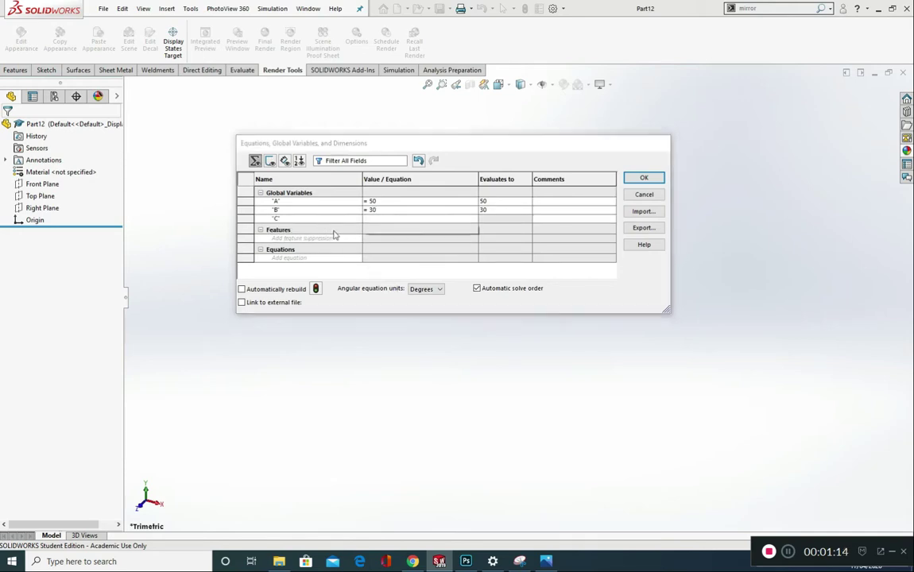
type("35")
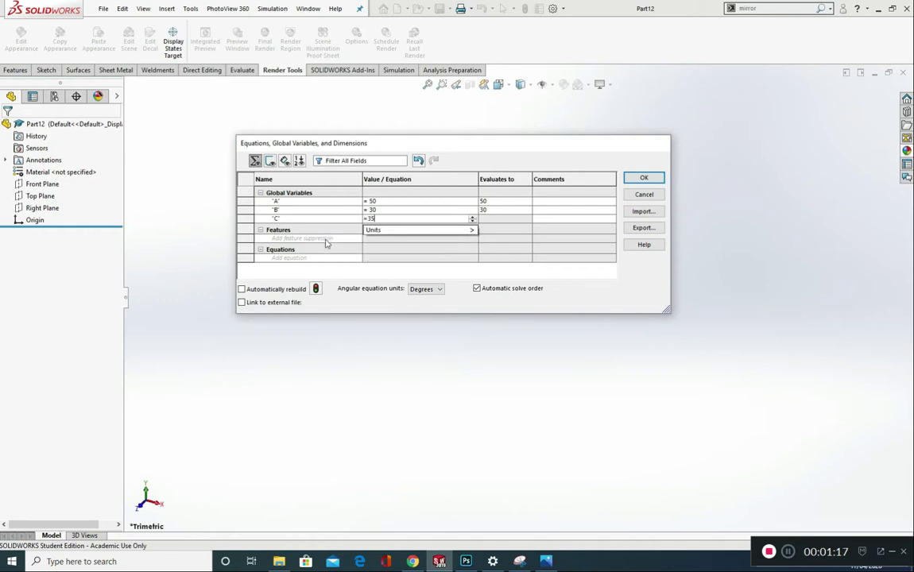
key("Return")
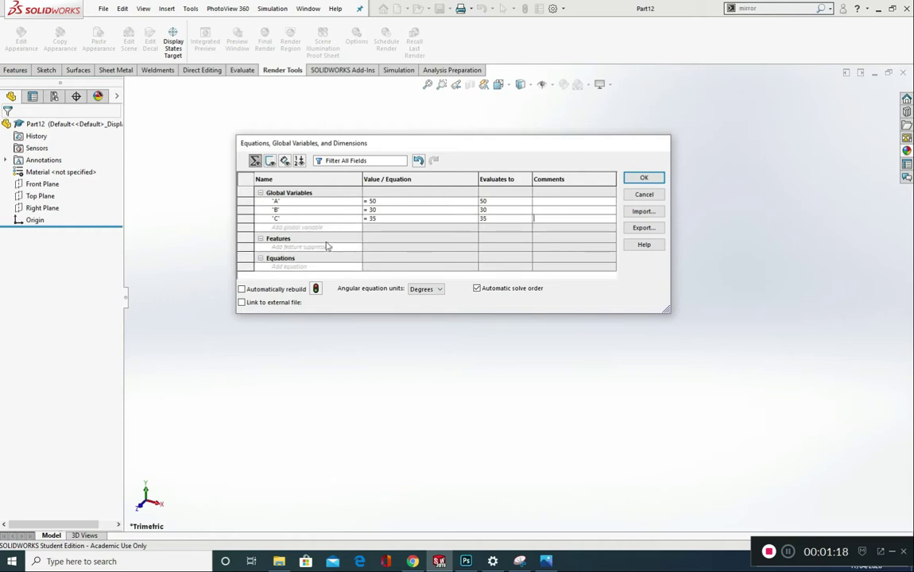
Step: Add global variable D defined as "A" * 4 and accept the equations
key("Return")
type("D")
key("Return")
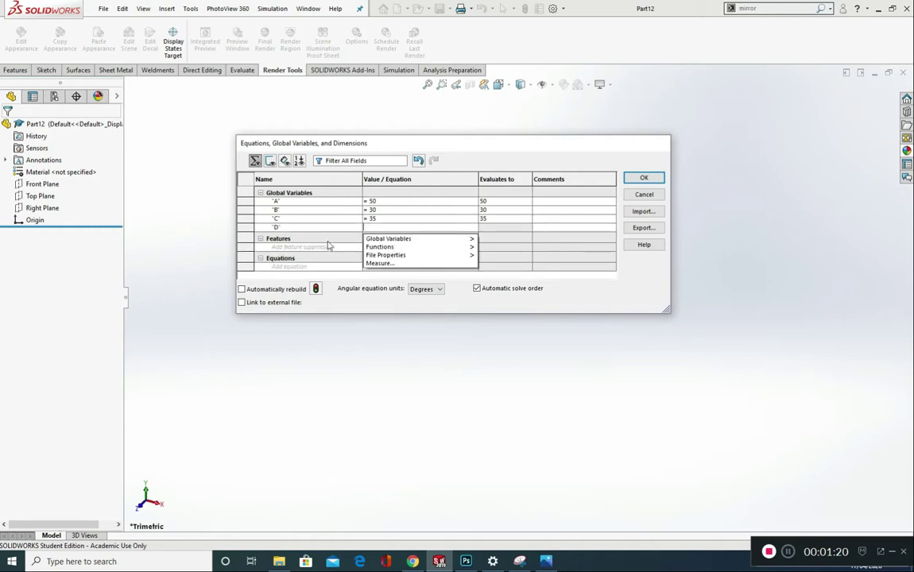
mouse_move(387, 240)
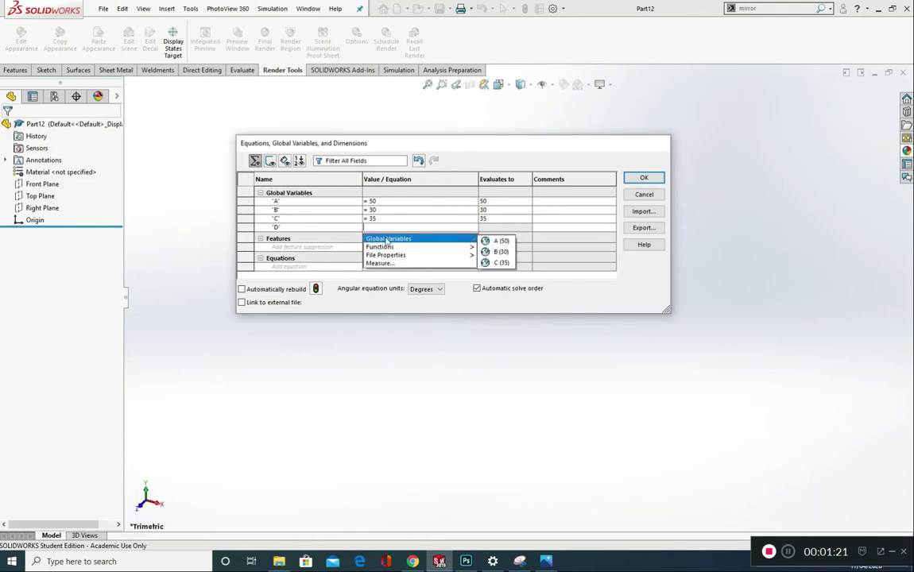
left_click(499, 240)
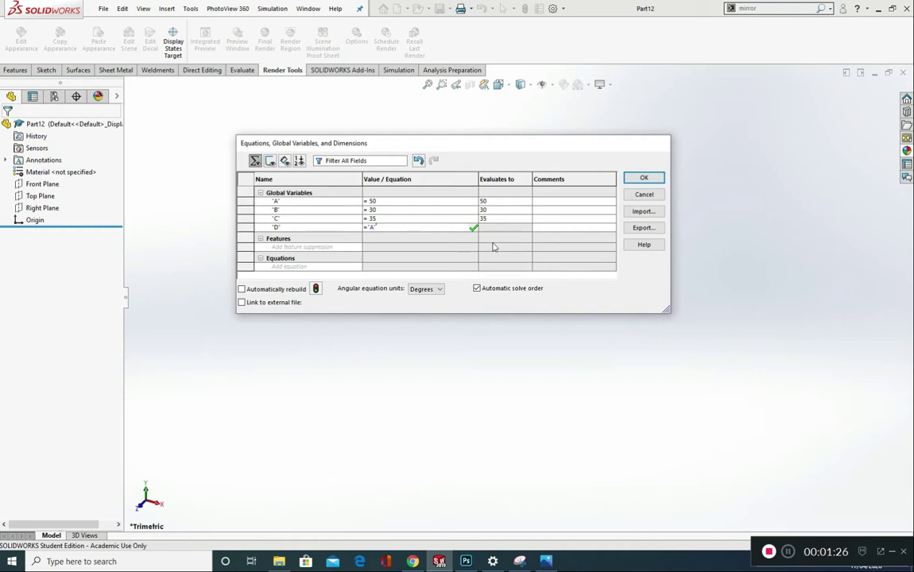
type("* ")
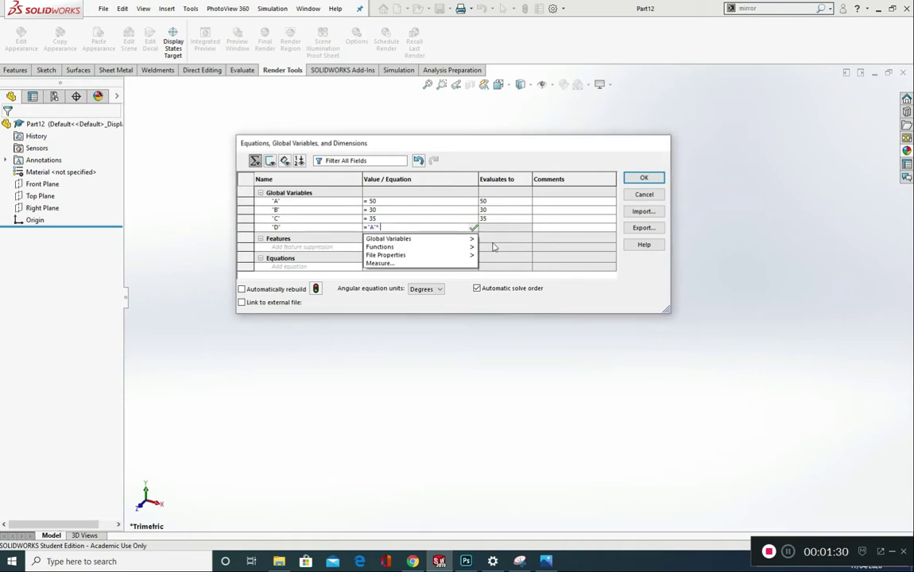
type("4")
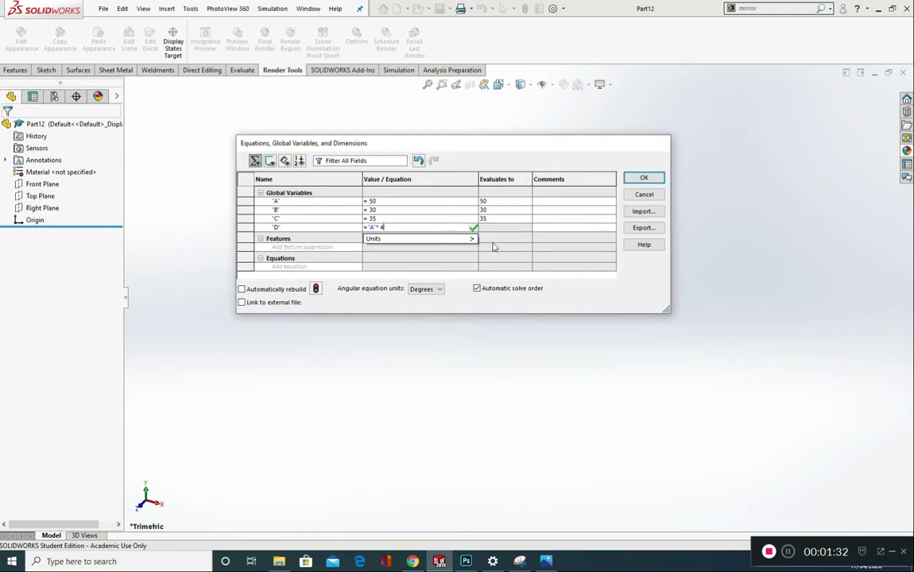
key("Tab")
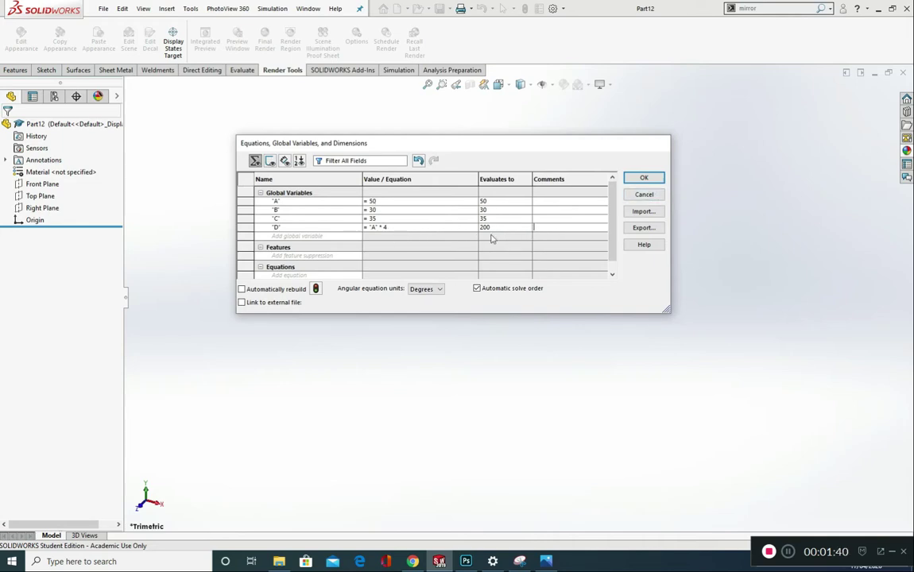
left_click(643, 178)
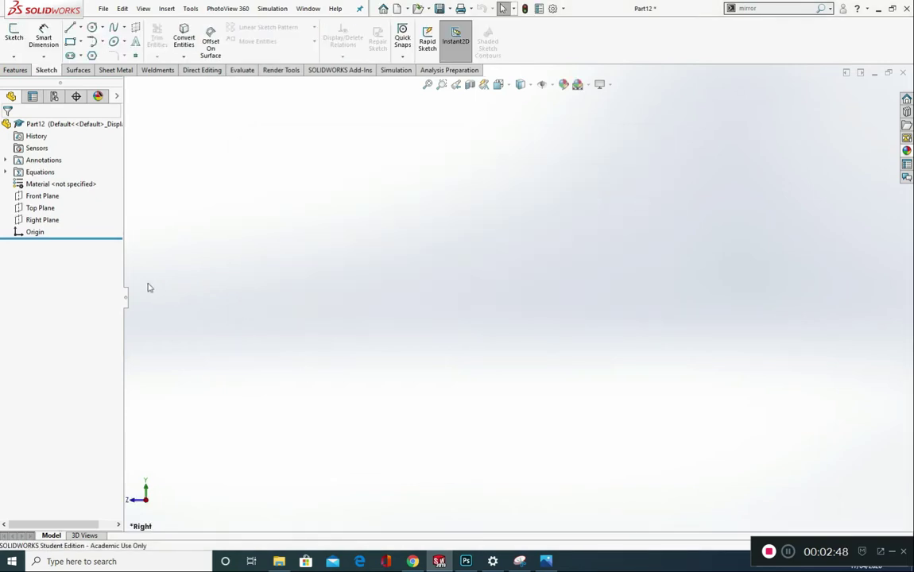
Step: Orient the view normal to the Right Plane and start a new sketch on it
left_click(42, 219)
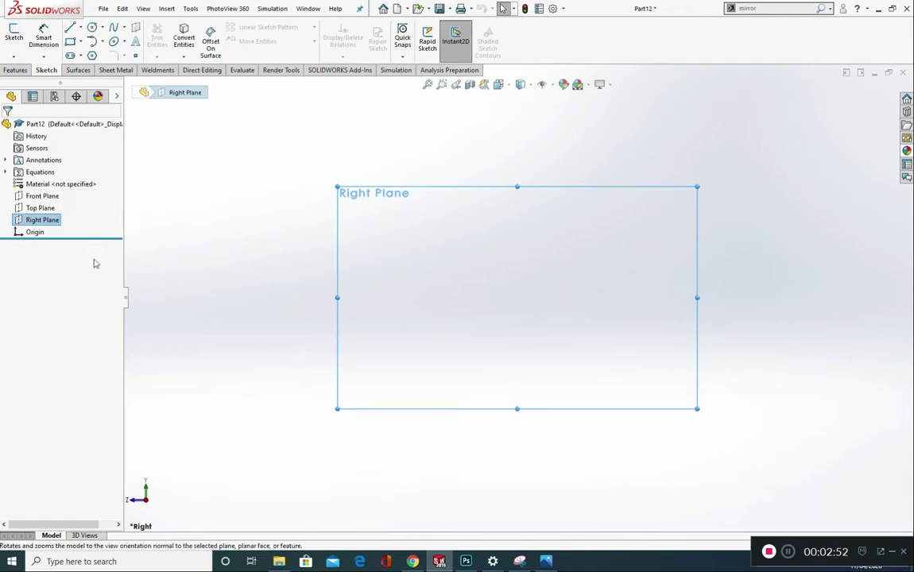
middle_click_drag(192, 255, 151, 263)
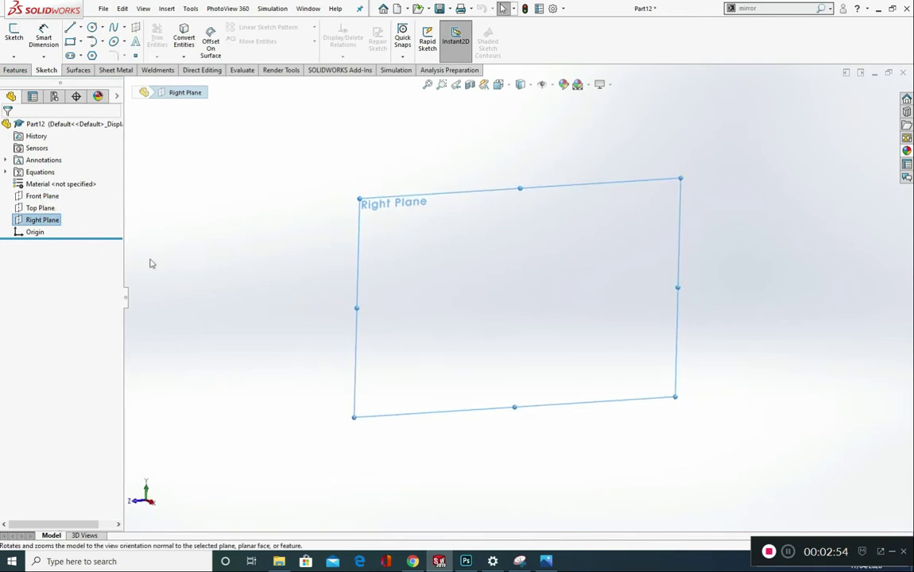
left_click(44, 222)
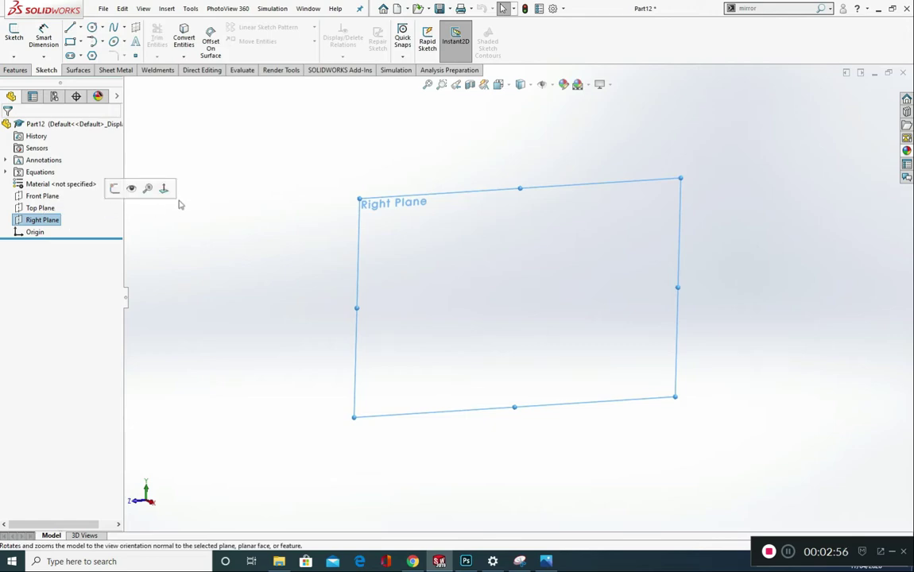
left_click(164, 189)
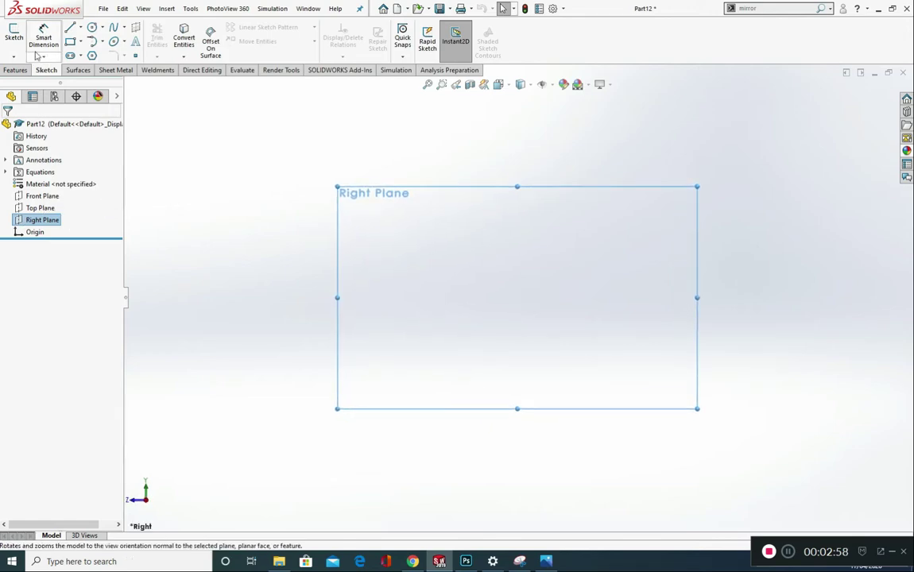
left_click(13, 32)
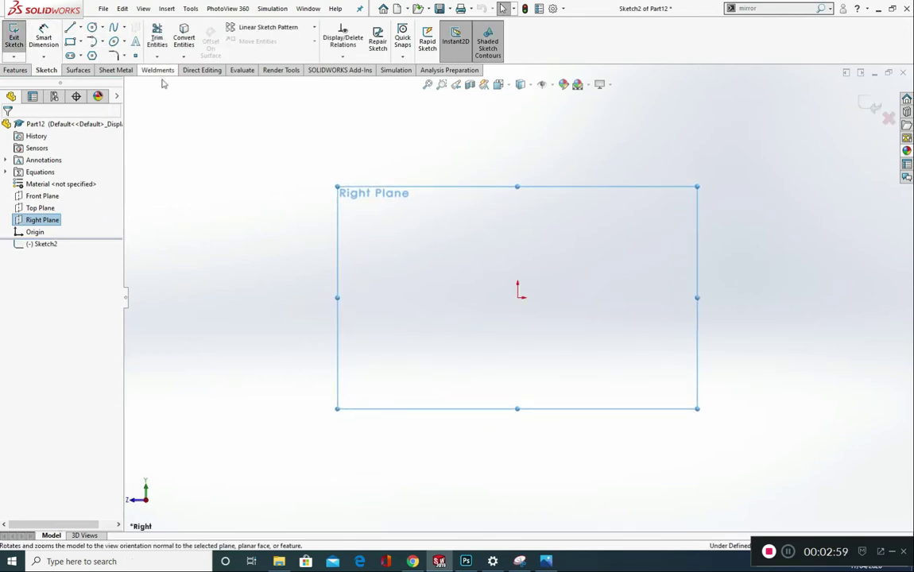
Step: Sketch a vertical construction midpoint line about 102 mm long, centred on the origin
left_click(70, 29)
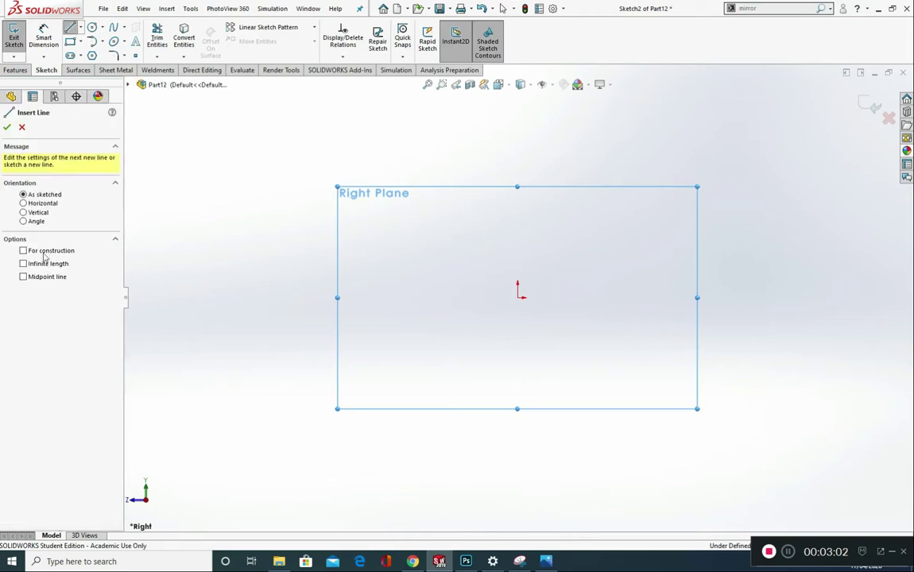
left_click(47, 277)
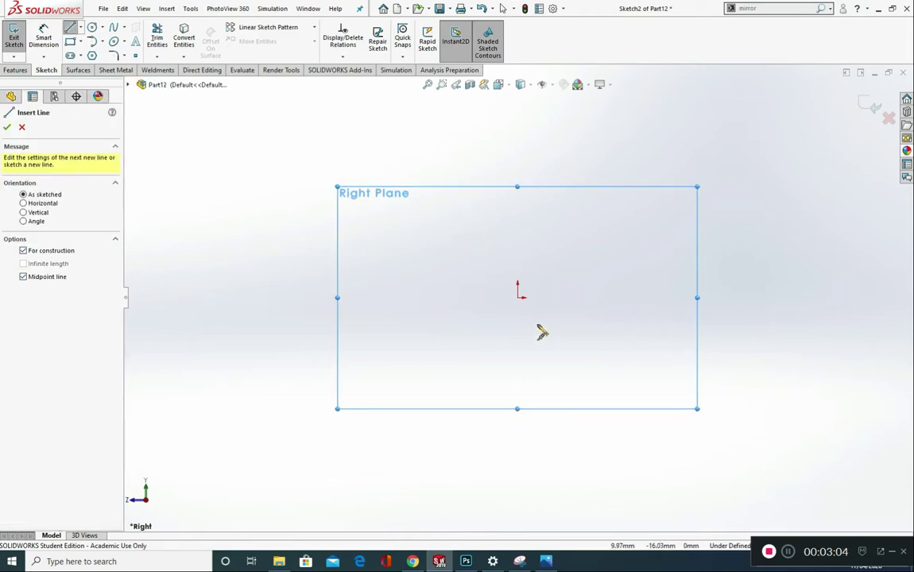
left_click(517, 298)
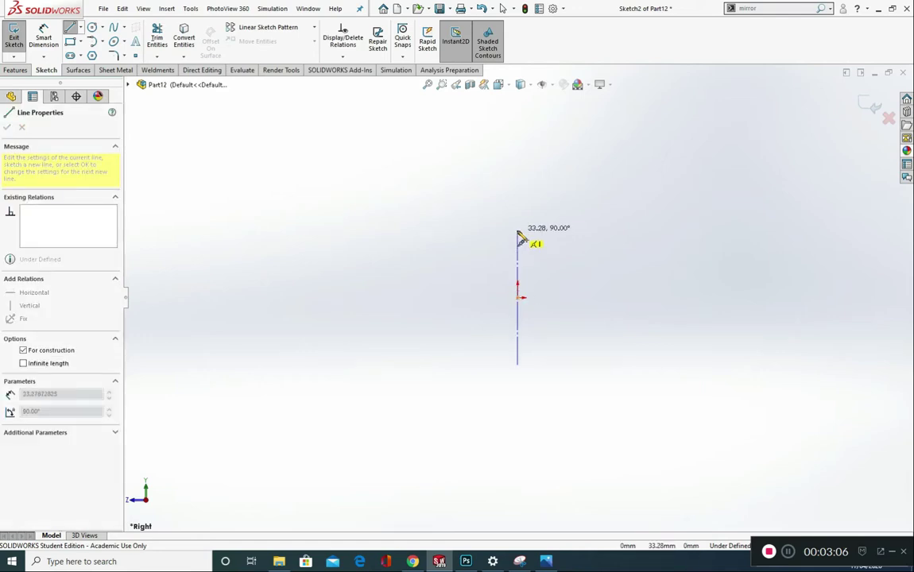
left_click(517, 195)
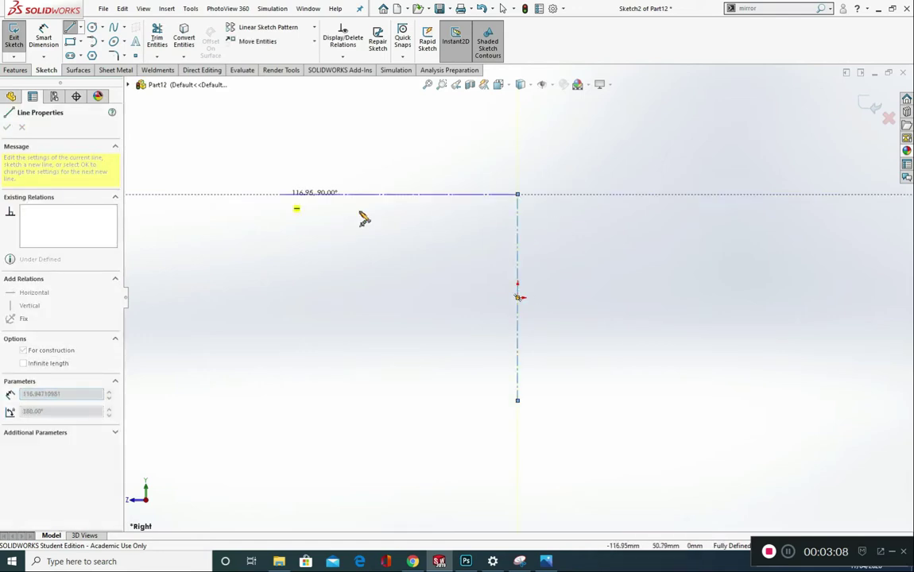
Step: Dimension the vertical construction line's length and link it to global variable D
left_click(44, 38)
left_click(517, 250)
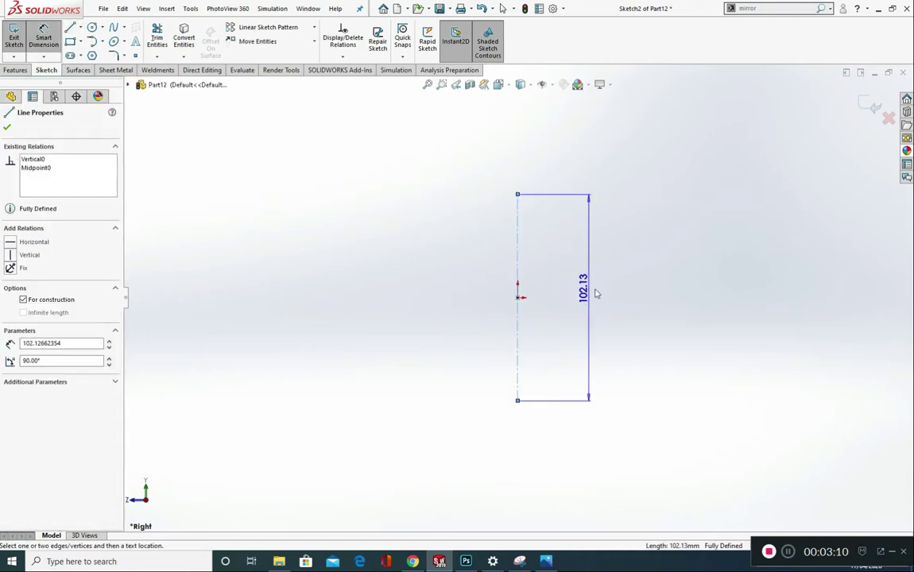
left_click(620, 308)
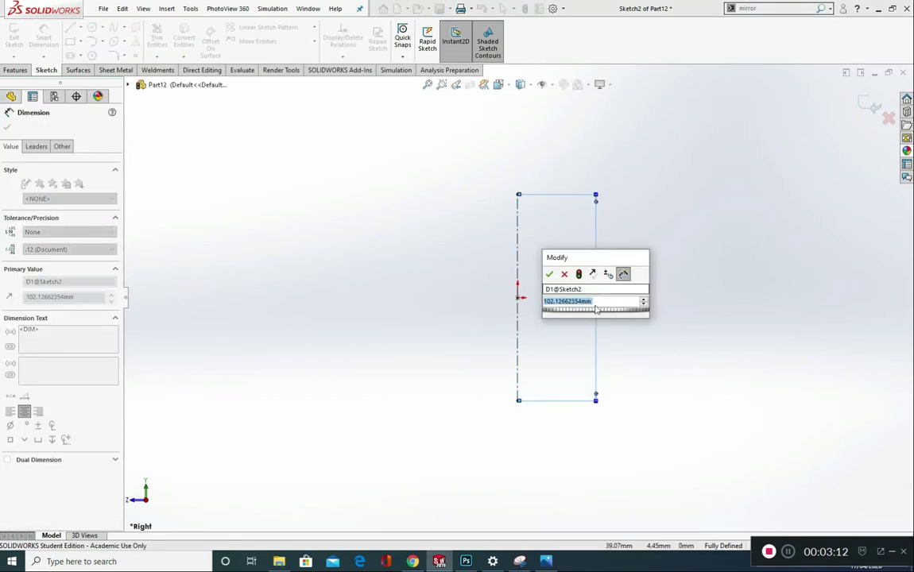
type("=")
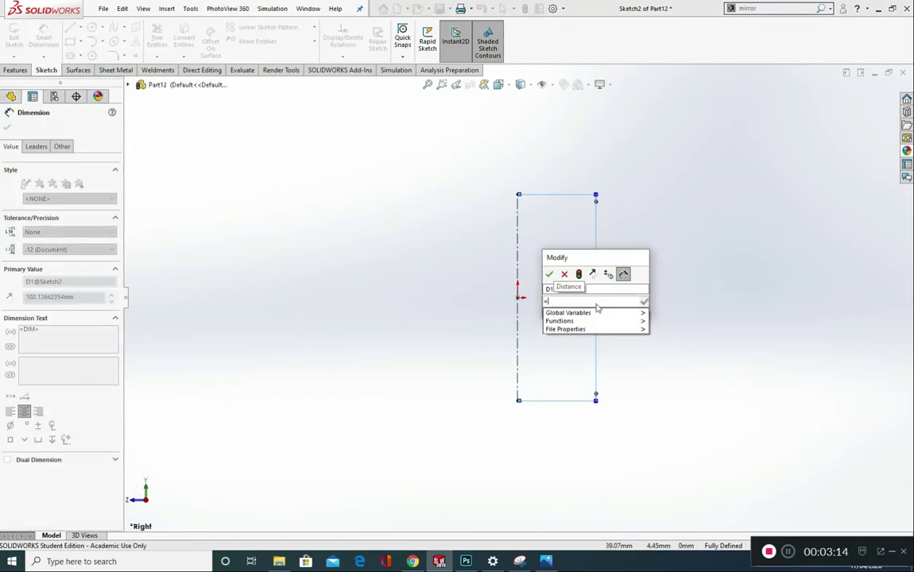
mouse_move(587, 314)
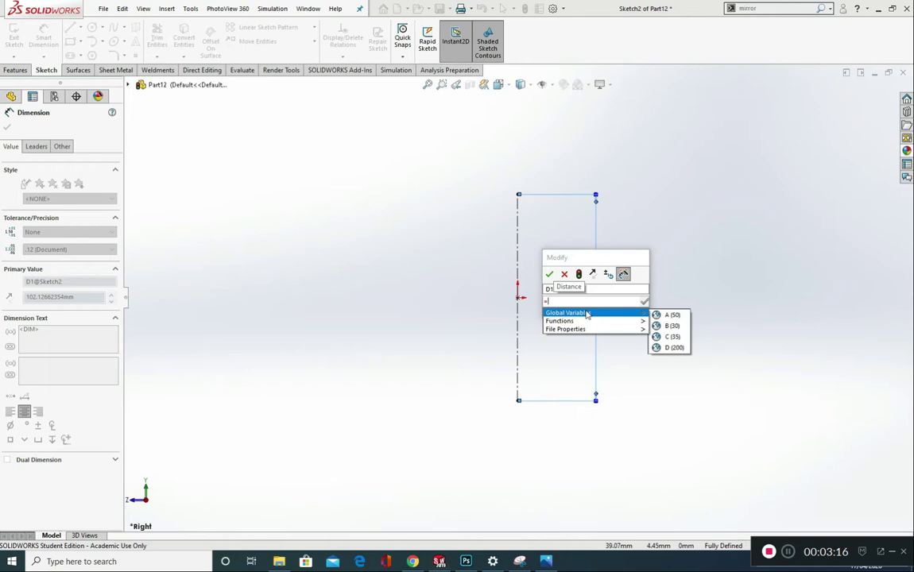
left_click(669, 347)
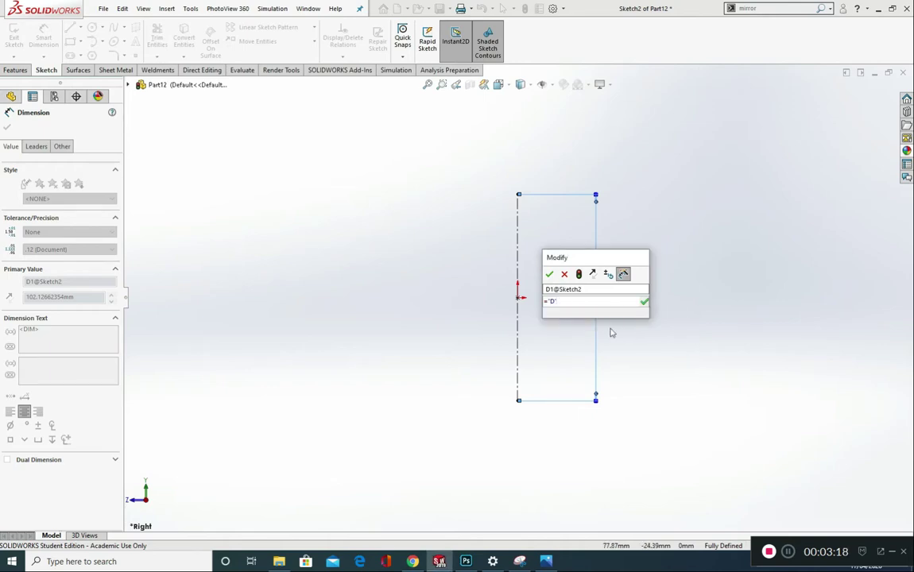
left_click(548, 275)
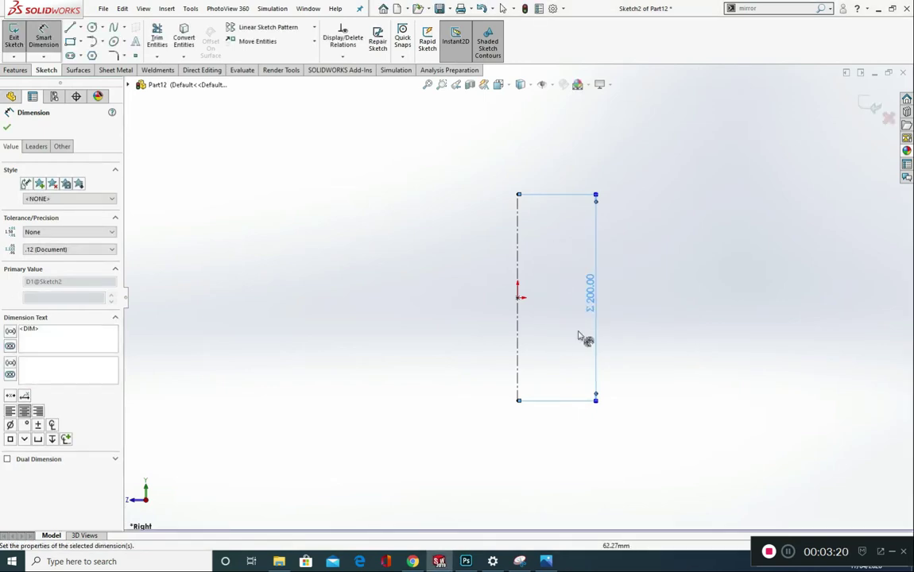
Step: Check the exam drawing in Photos and sketch a vertical line about 36 mm long, left of the construction line and starting level with the origin
left_click(546, 561)
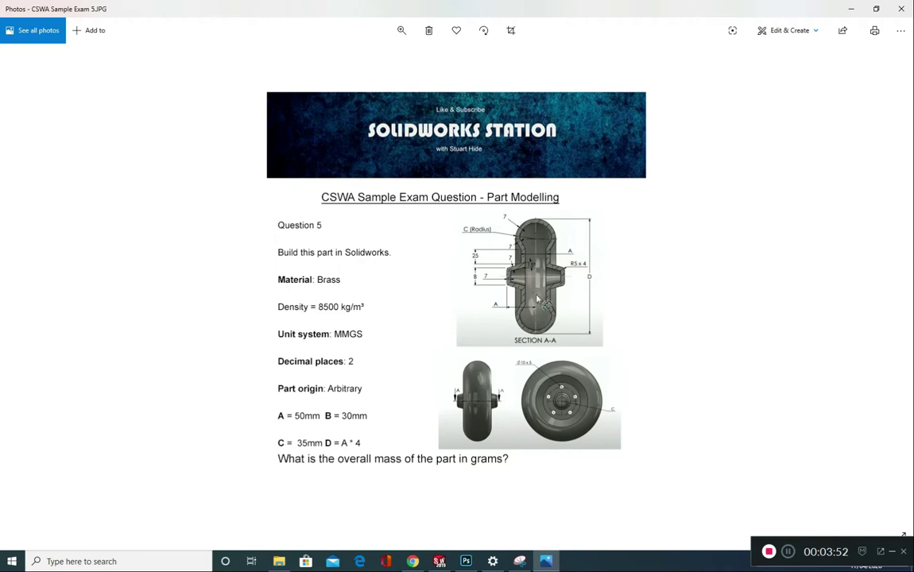
left_click(551, 561)
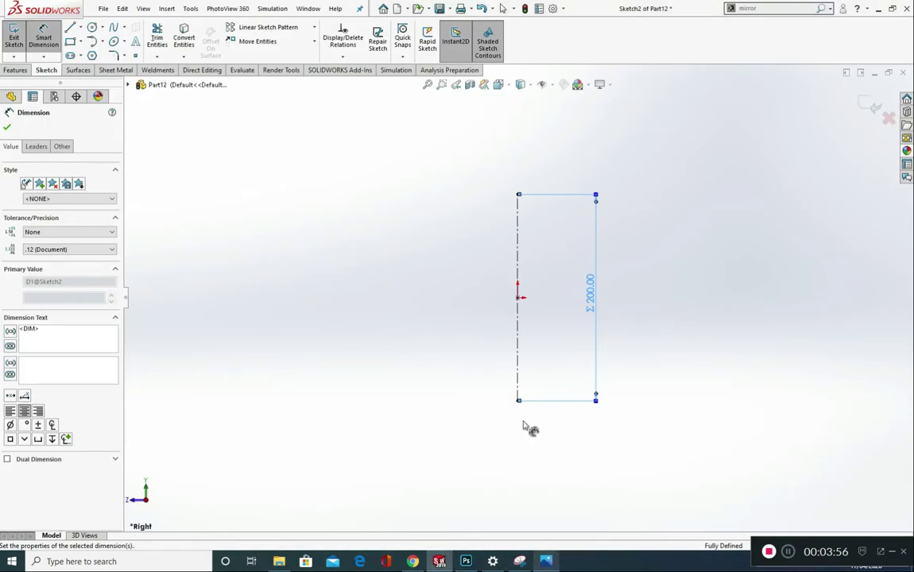
left_click(81, 27)
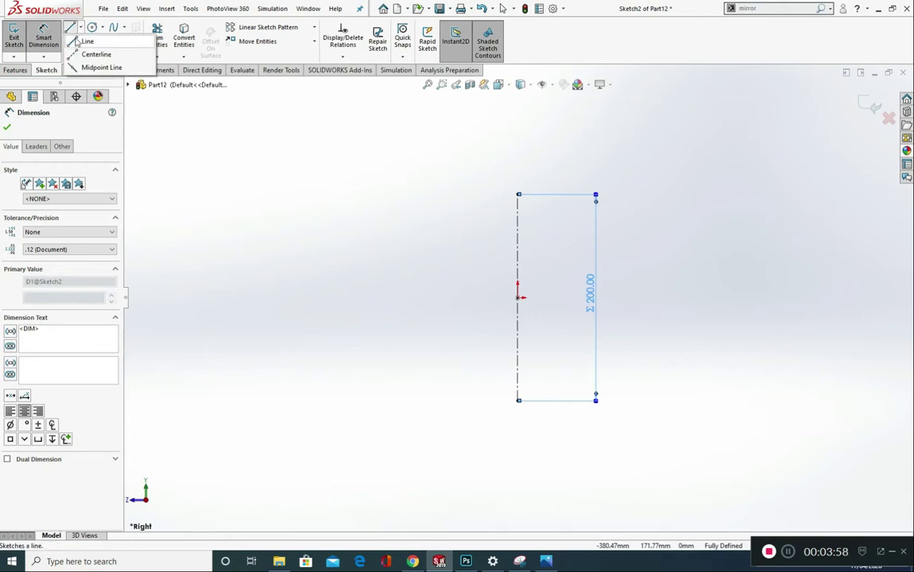
left_click(87, 40)
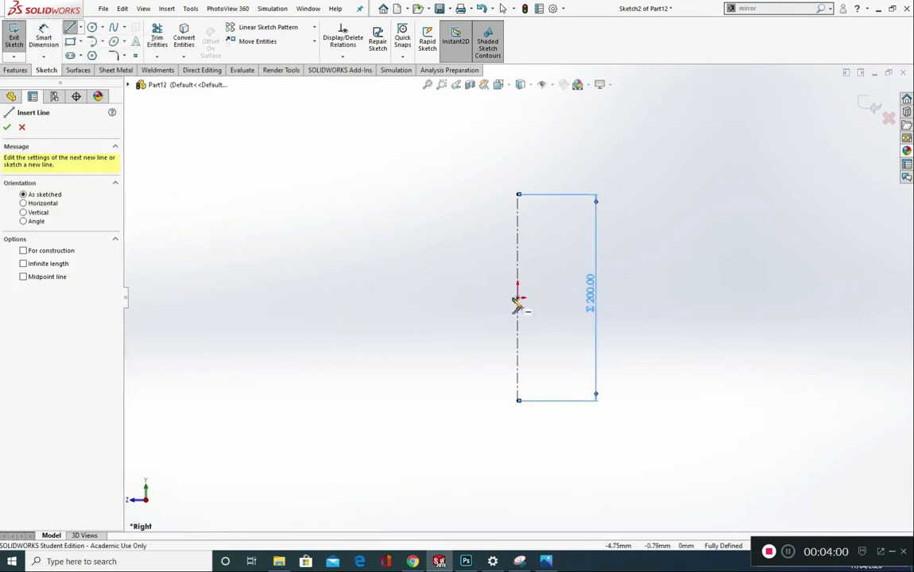
left_click(433, 298)
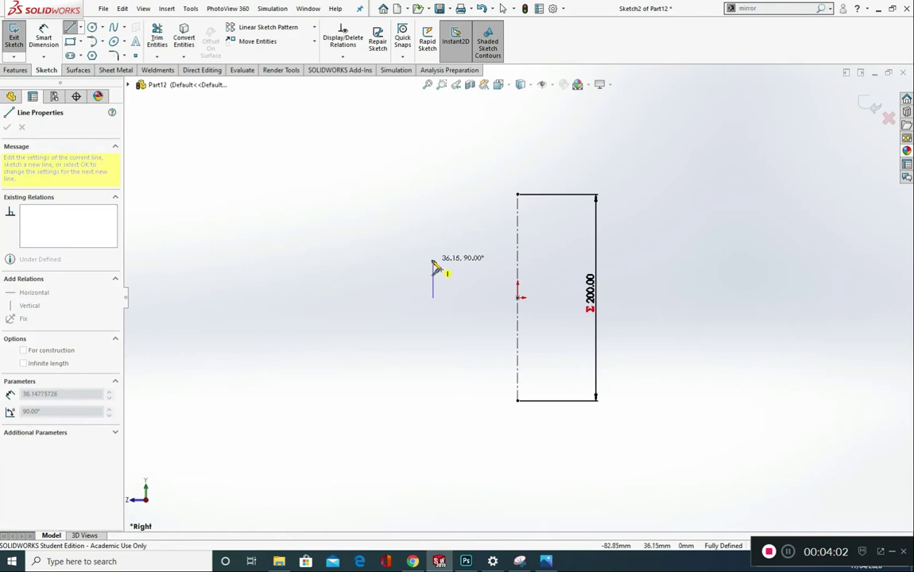
left_click(433, 260)
Step: Dimension the short vertical line's length and set it to the equation "B" / 2
left_click(44, 38)
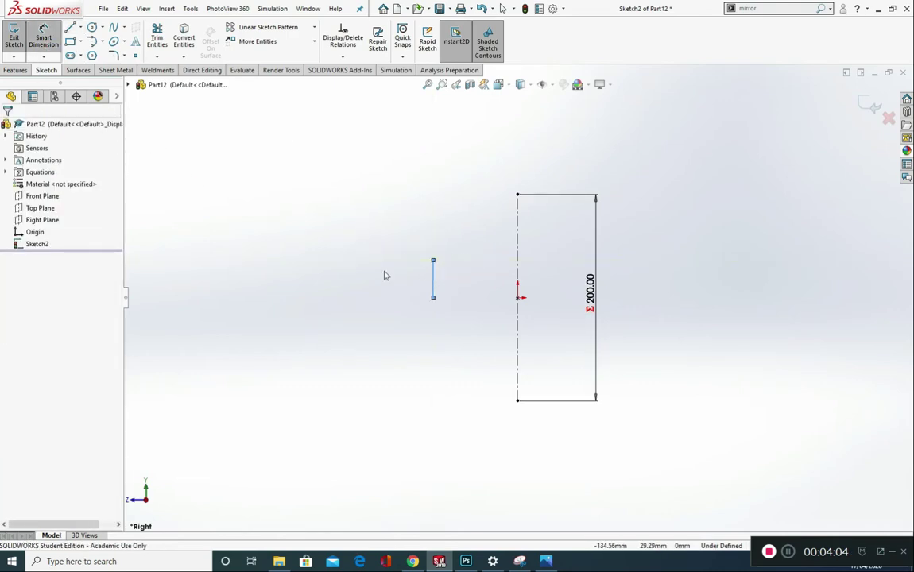
left_click(433, 277)
left_click(367, 278)
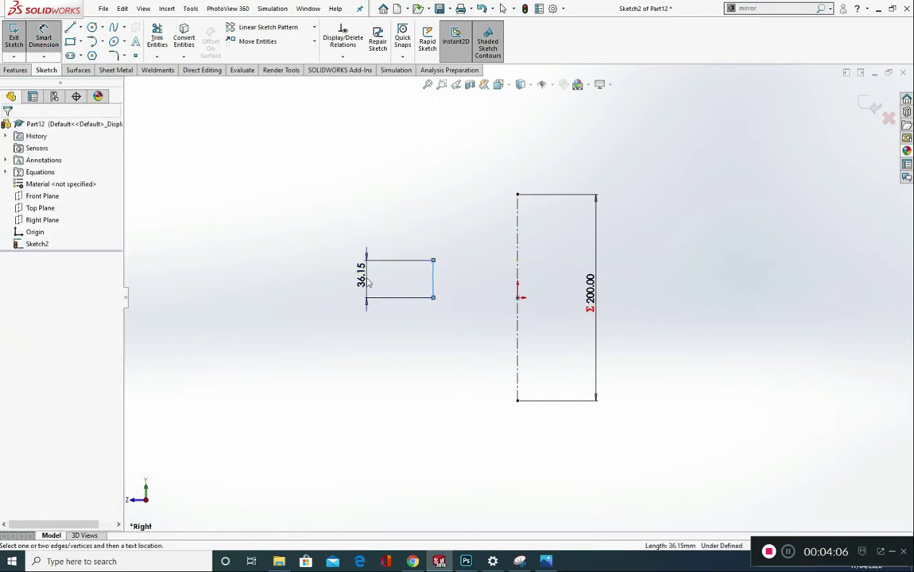
type("=")
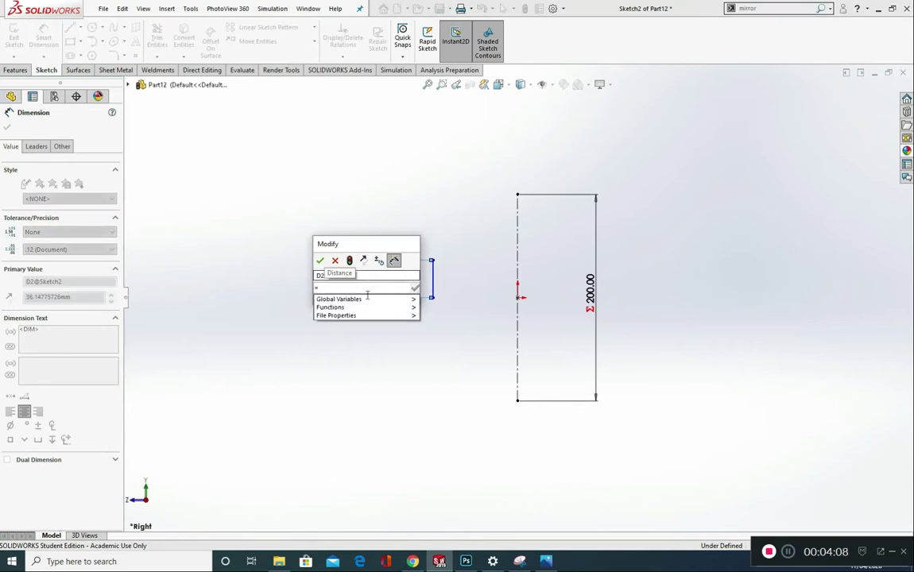
mouse_move(365, 301)
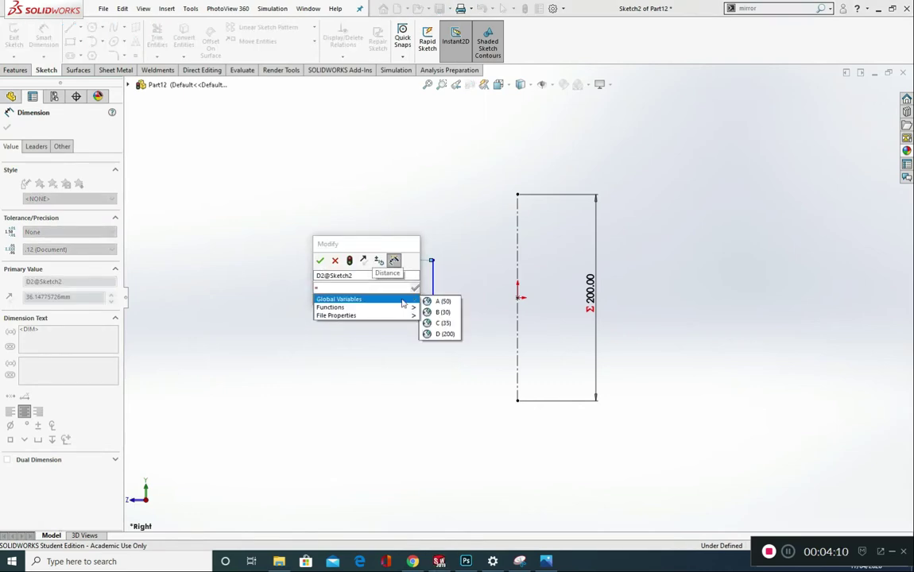
left_click(439, 313)
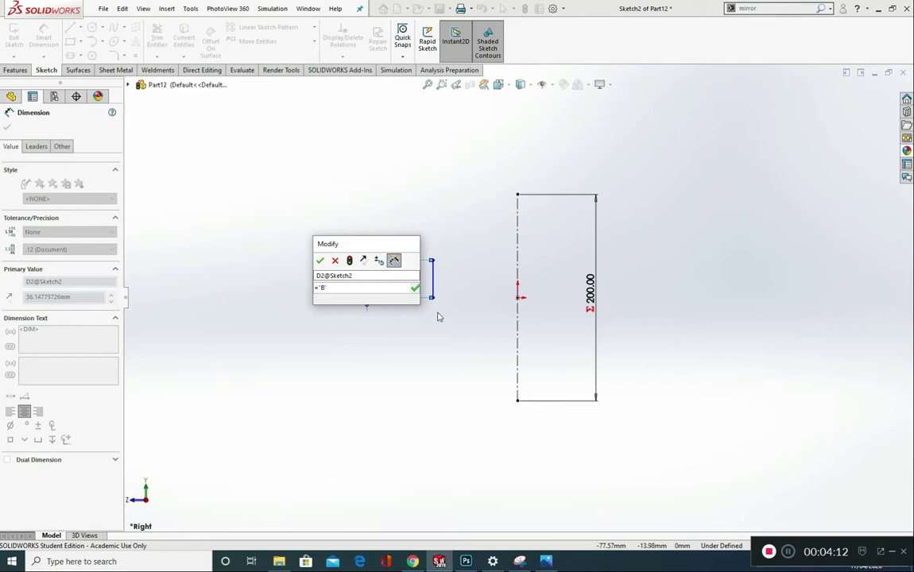
type("/ 2")
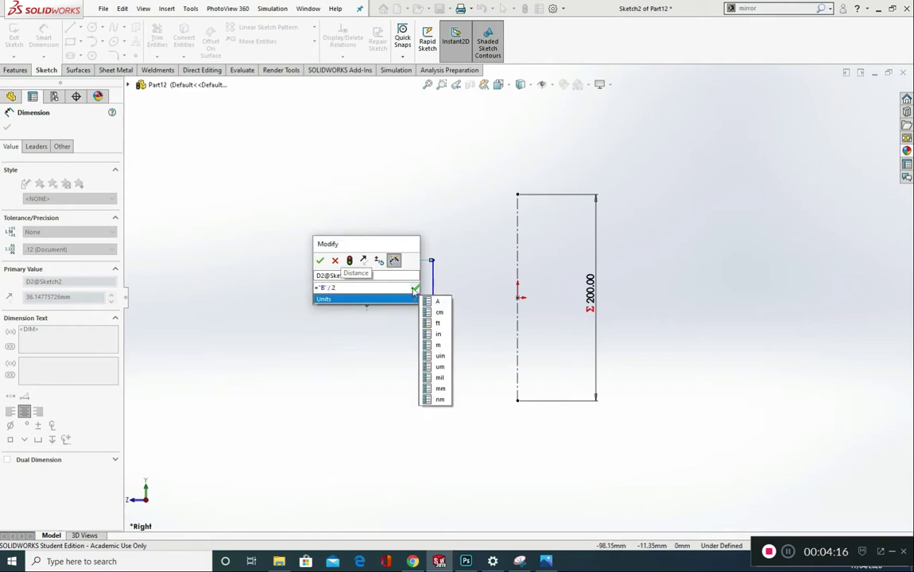
left_click(415, 290)
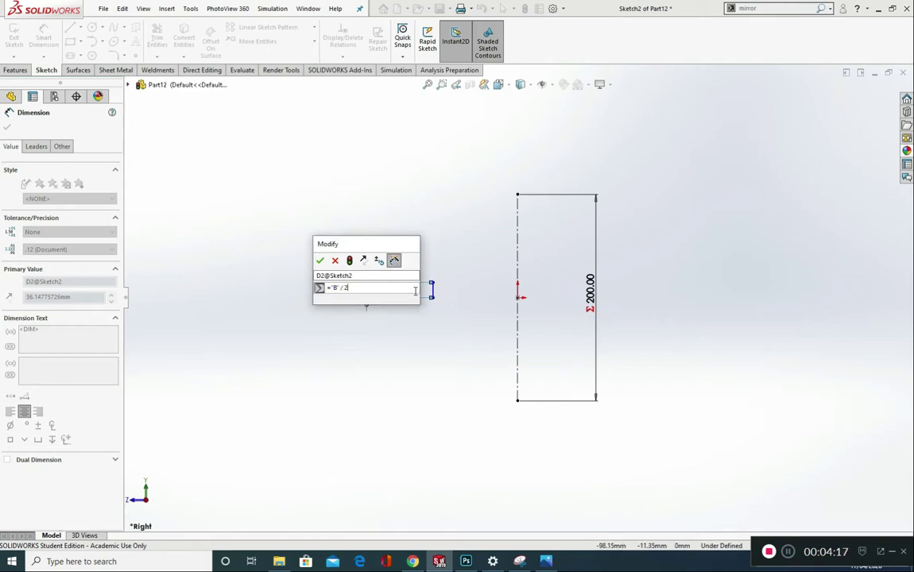
left_click(319, 259)
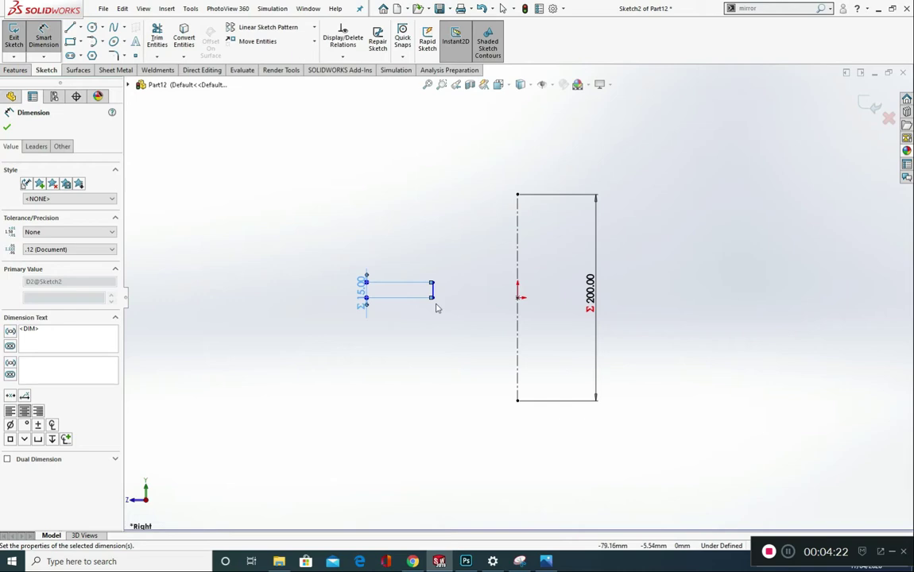
Step: Dimension the horizontal distance from the short line's lower endpoint to the construction line and link it to global variable A
left_click(434, 298)
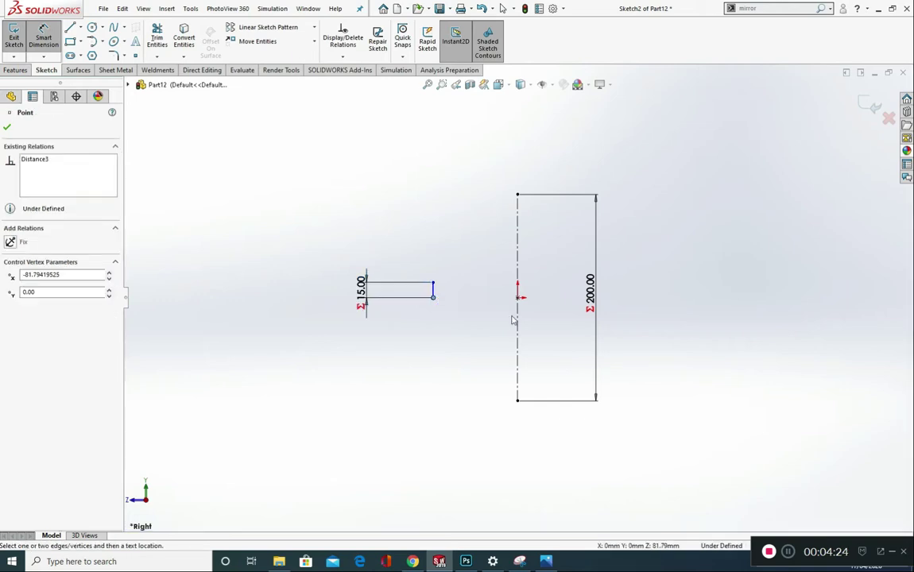
left_click(516, 330)
left_click(480, 461)
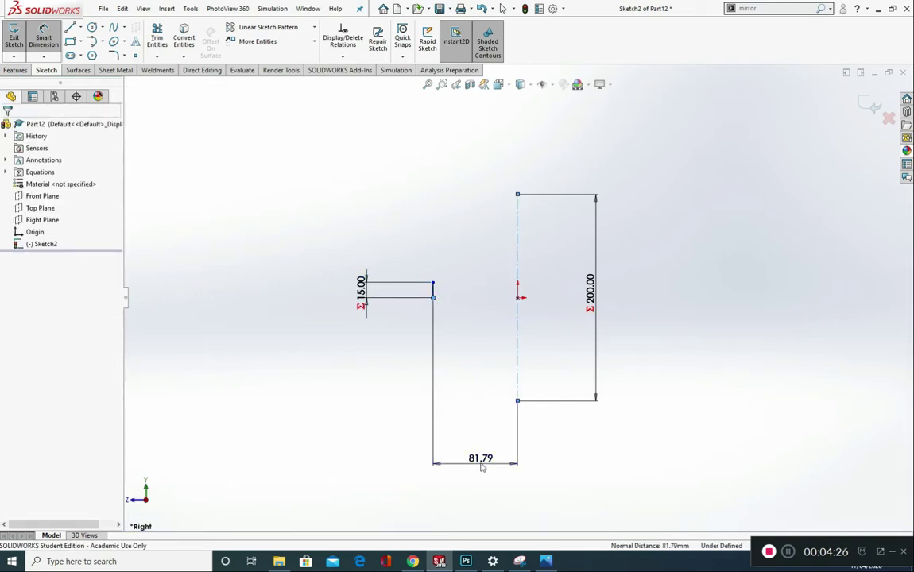
type("=")
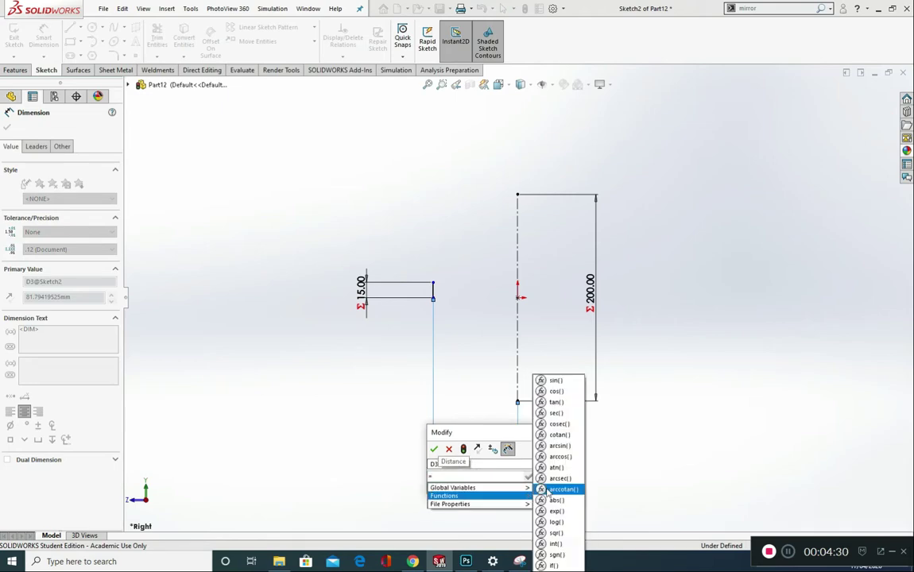
mouse_move(508, 487)
left_click(554, 490)
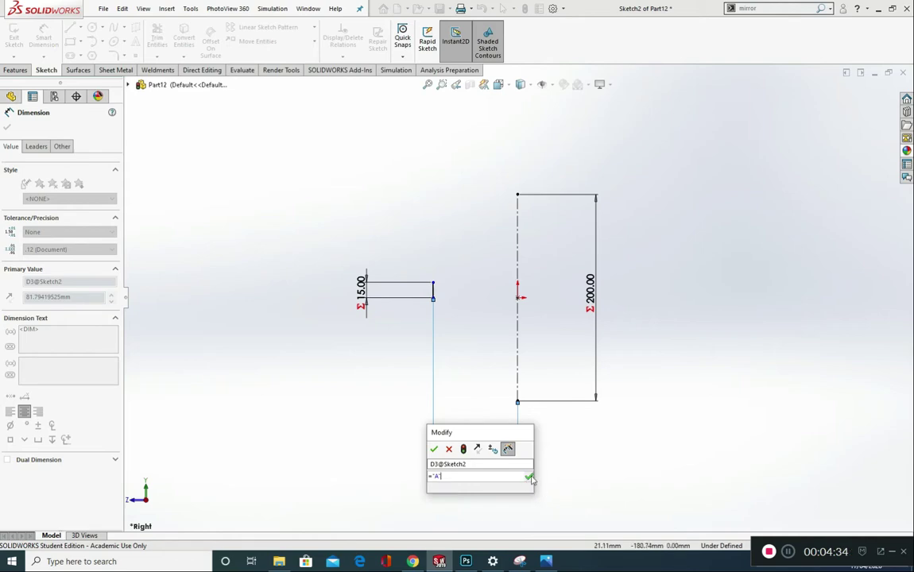
left_click(530, 478)
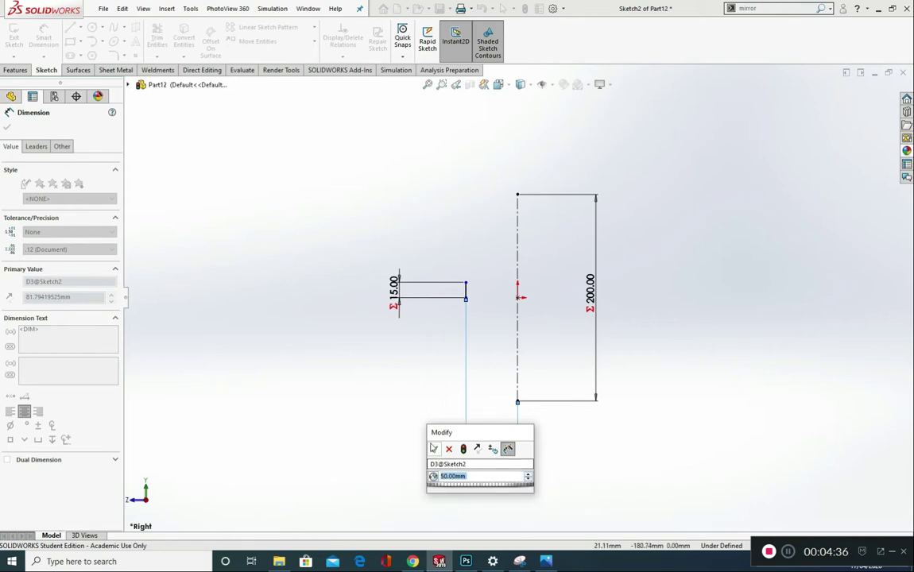
left_click(433, 449)
left_click(474, 310)
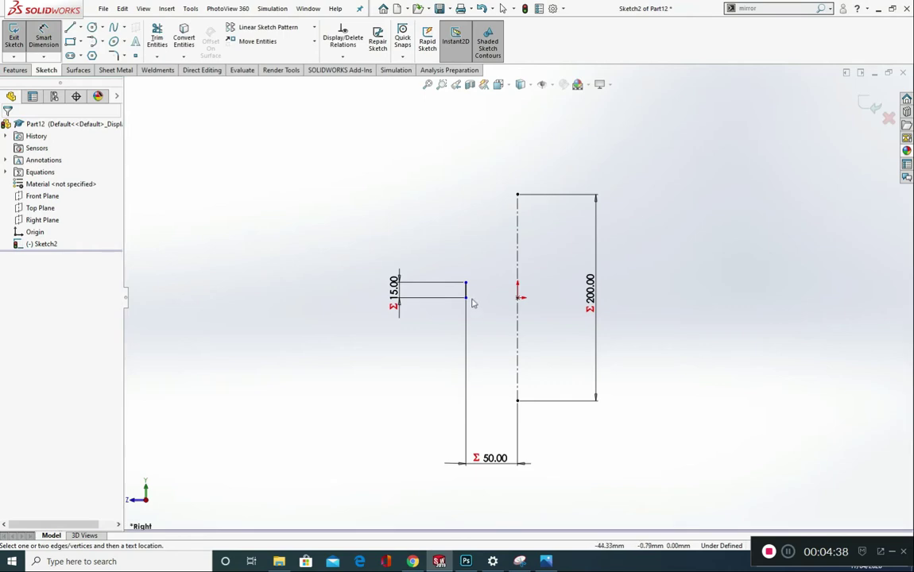
left_click(465, 297)
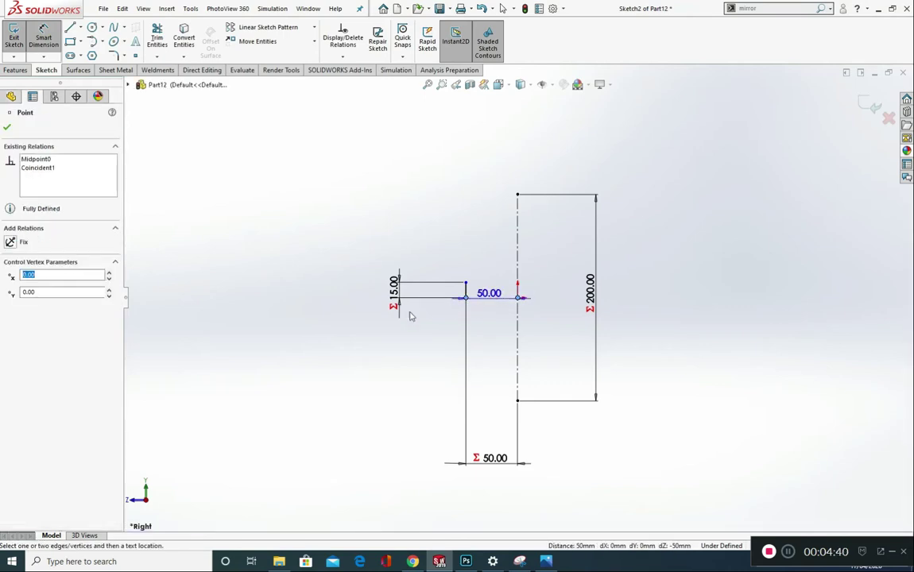
key("Escape")
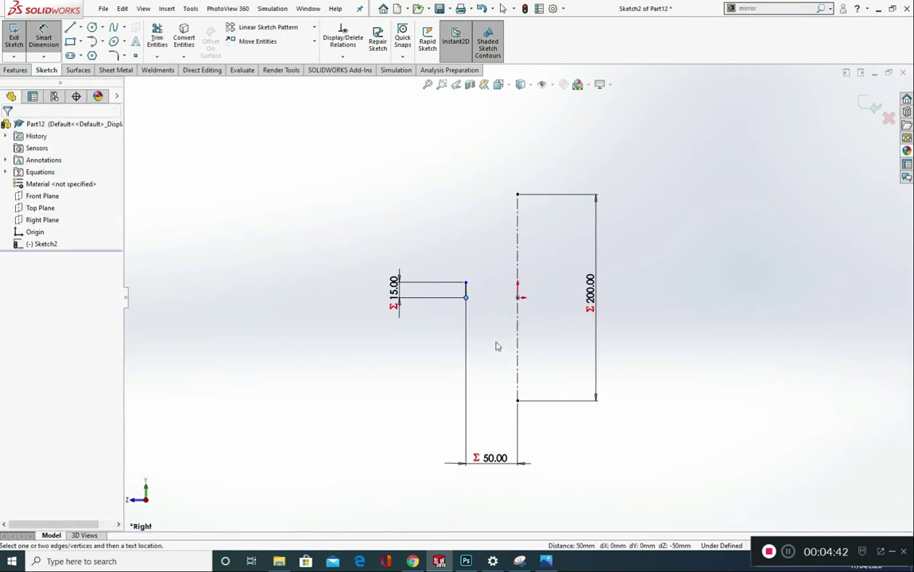
left_click(466, 298)
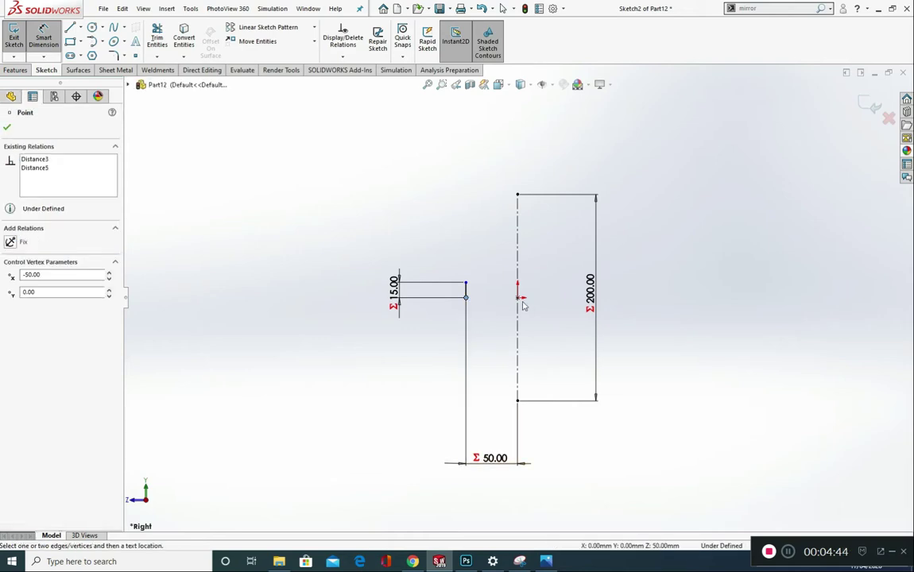
left_click(517, 298)
key("Escape")
key("Escape")
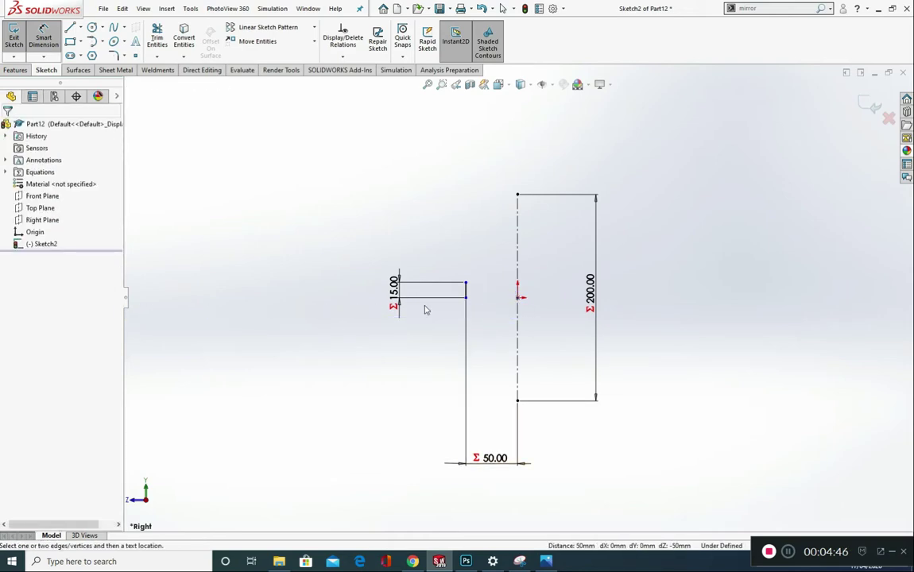
Step: Add a horizontal relation between the short vertical line's lower endpoint and the construction line's midpoint at the origin
left_click(466, 297)
left_click(517, 298, "ctrl")
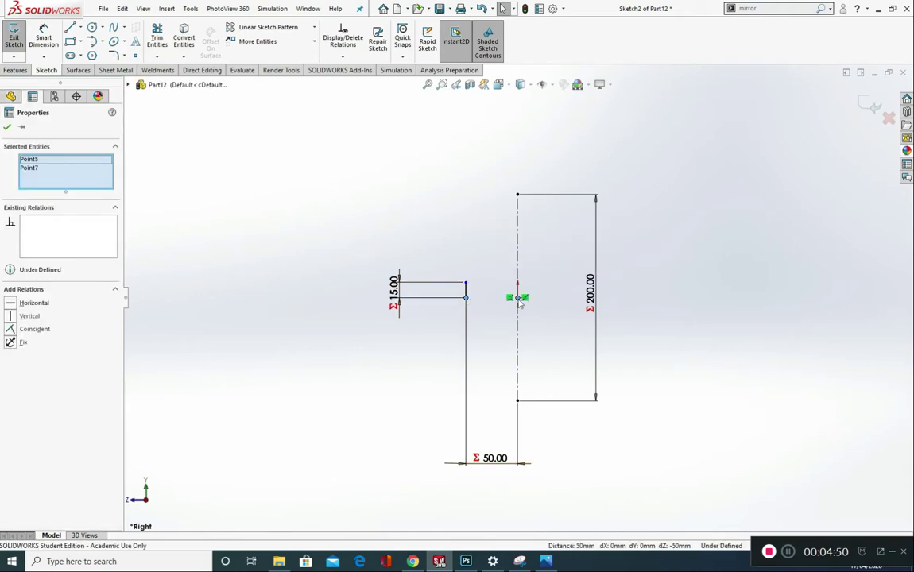
left_click(11, 306)
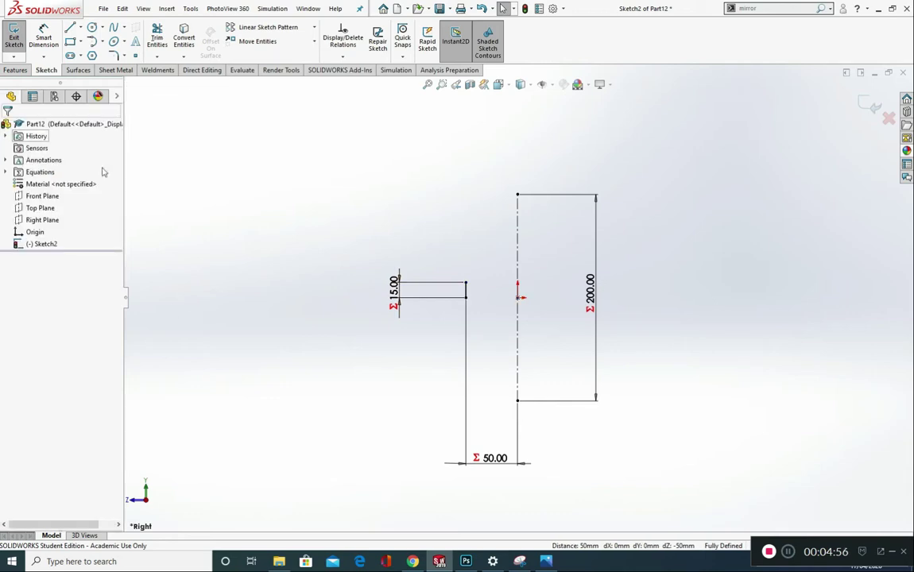
left_click(8, 127)
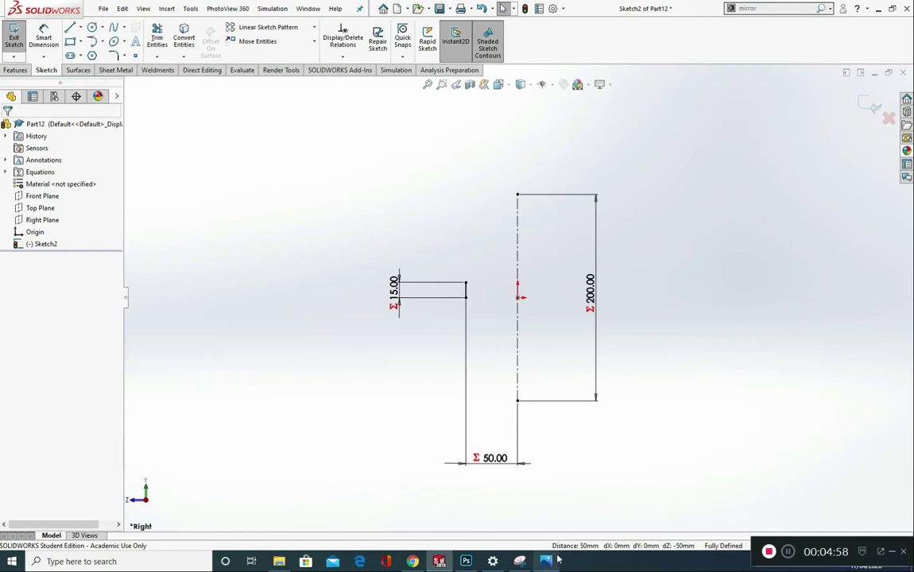
Step: Check the exam drawing in Photos and sketch a line about 41 mm long from the short line's upper endpoint, sloping up towards the construction line
left_click(493, 504)
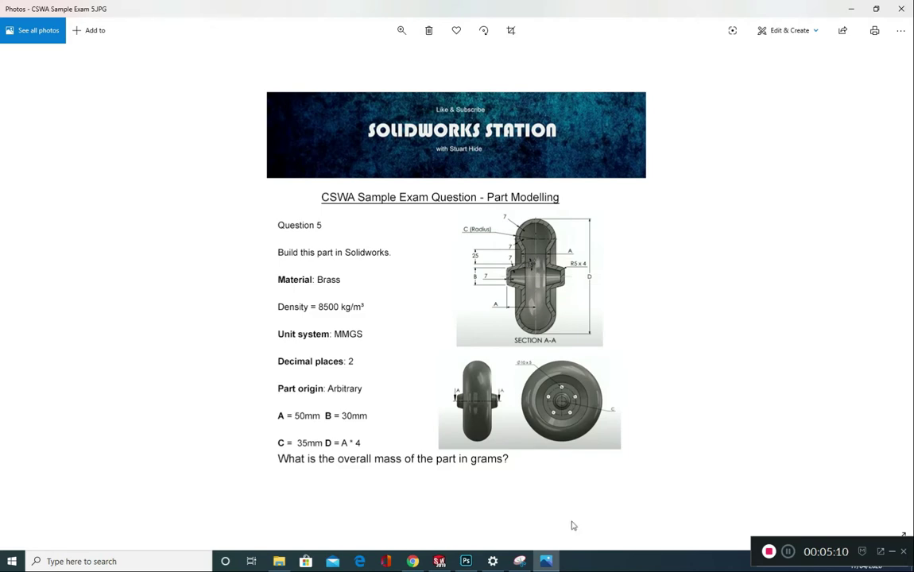
left_click(439, 560)
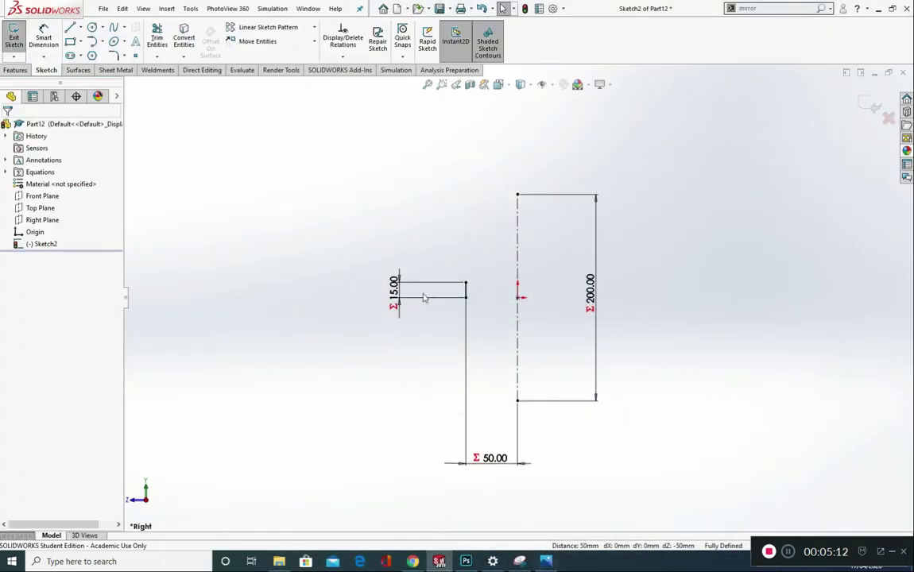
left_click(465, 282)
left_click(498, 255)
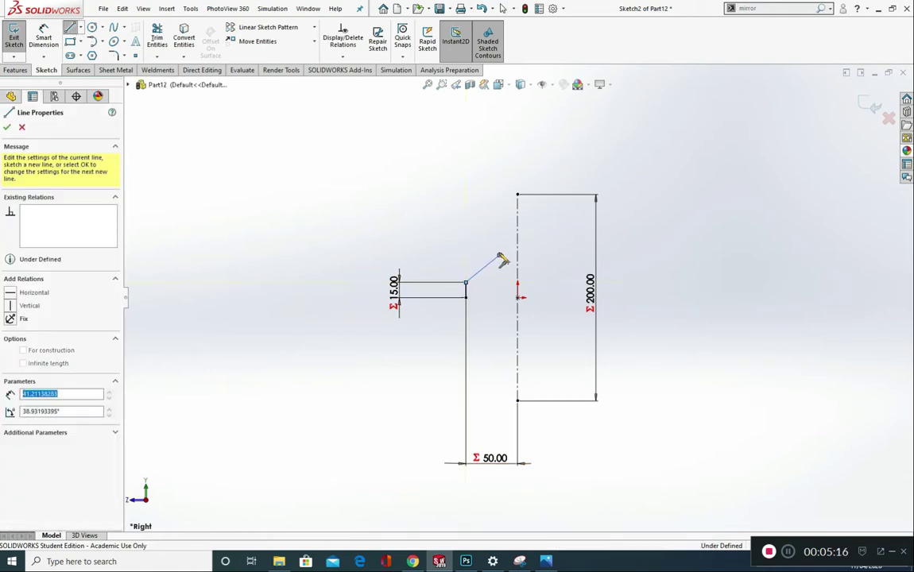
key("Escape")
key("Escape")
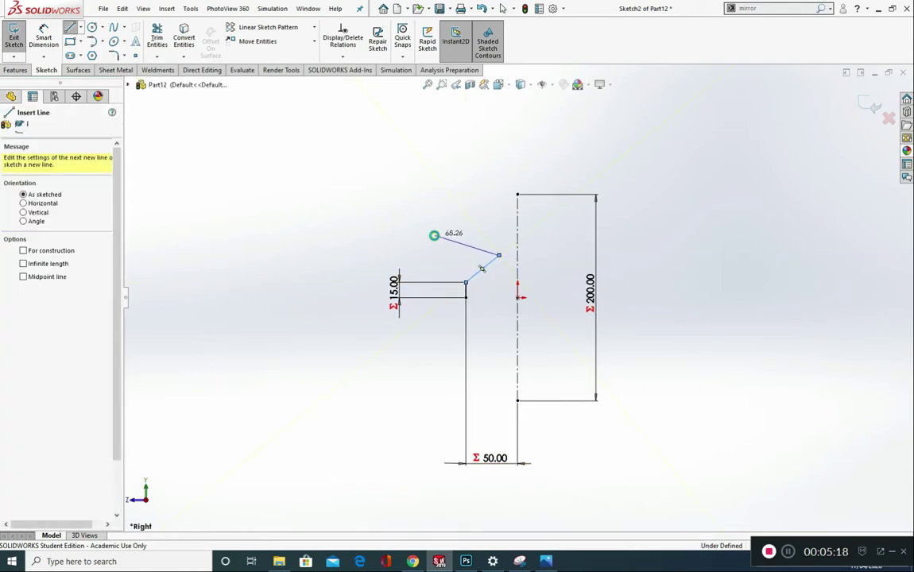
Step: Dimension the sloped line's angle from the horizontal at its lower endpoint and set it to 15°
left_click(483, 268)
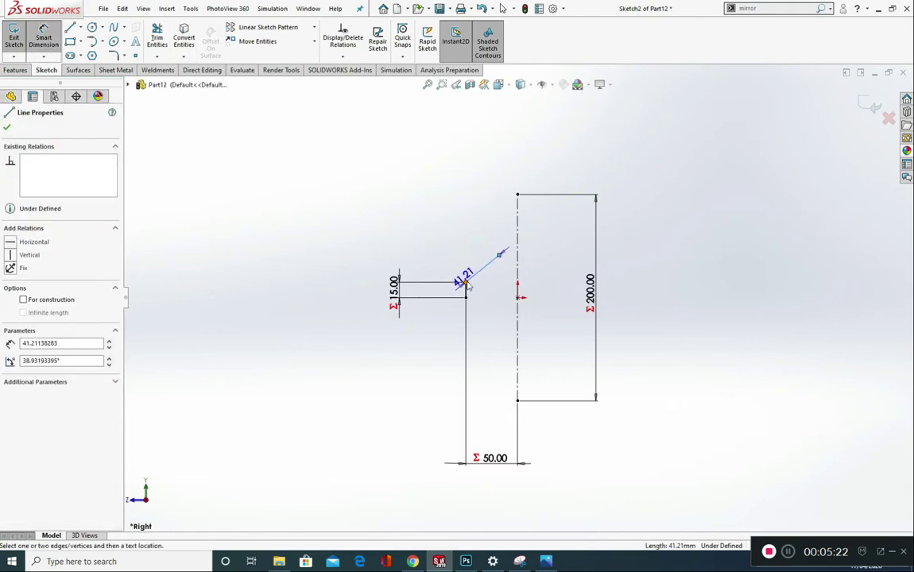
left_click(467, 283)
left_click(488, 284)
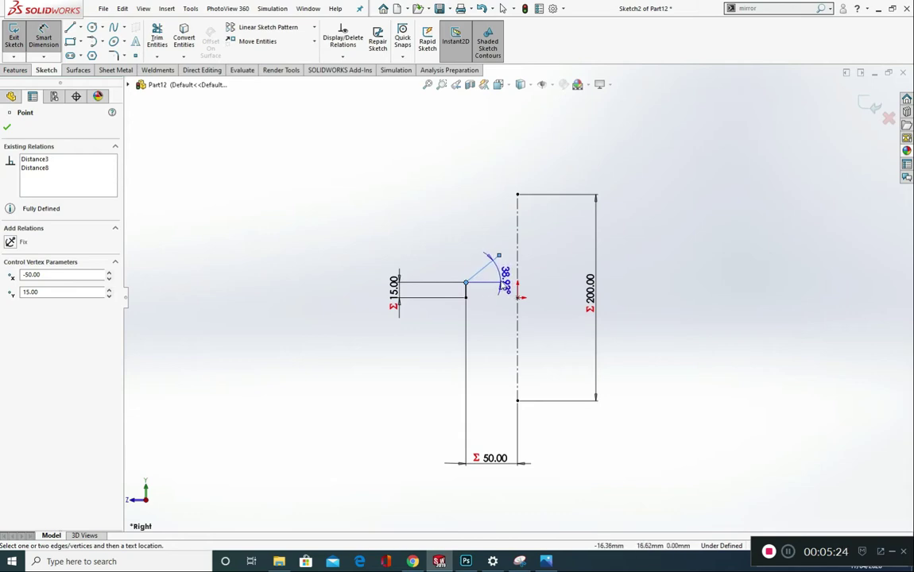
left_click(500, 275)
type("45")
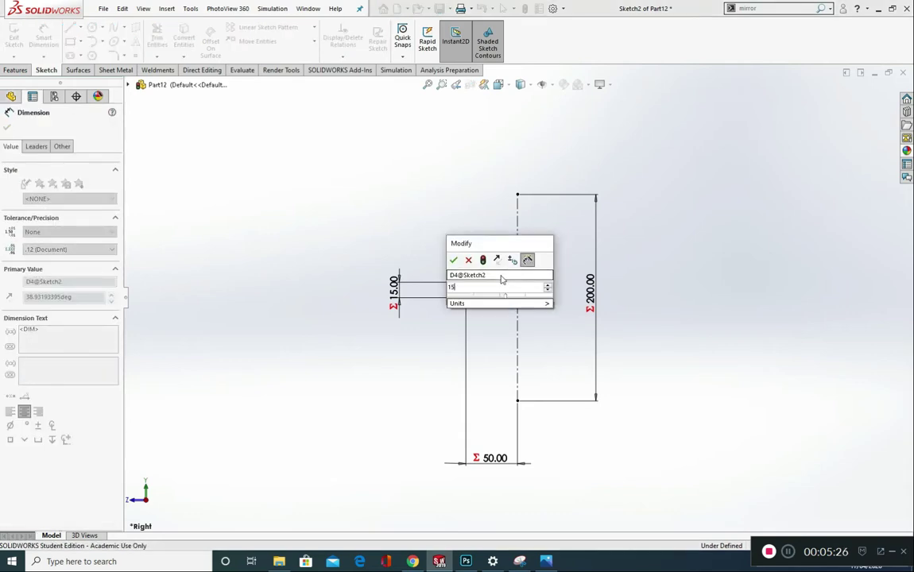
left_click(454, 260)
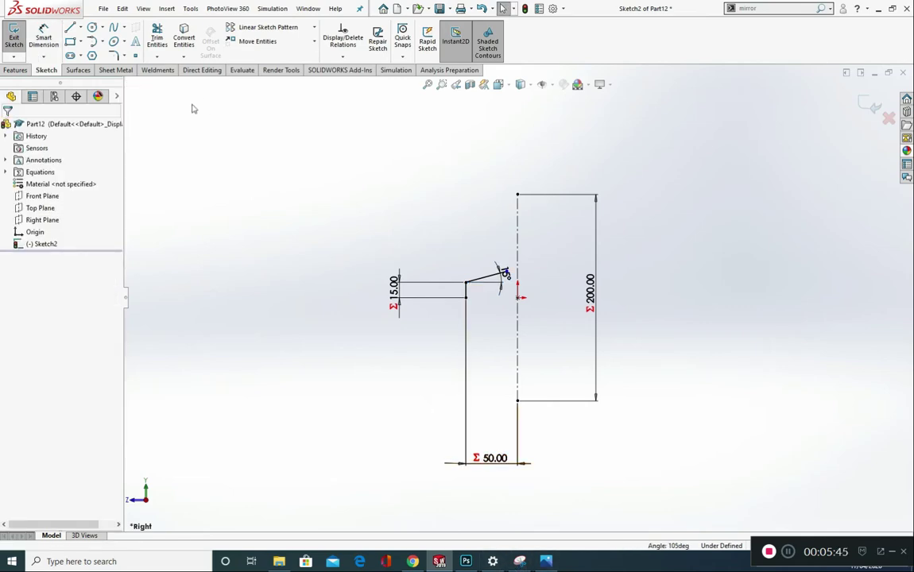
Step: Sketch a vertical line about 42 mm long directly above the short vertical line and set its length to 25 mm
left_click(70, 27)
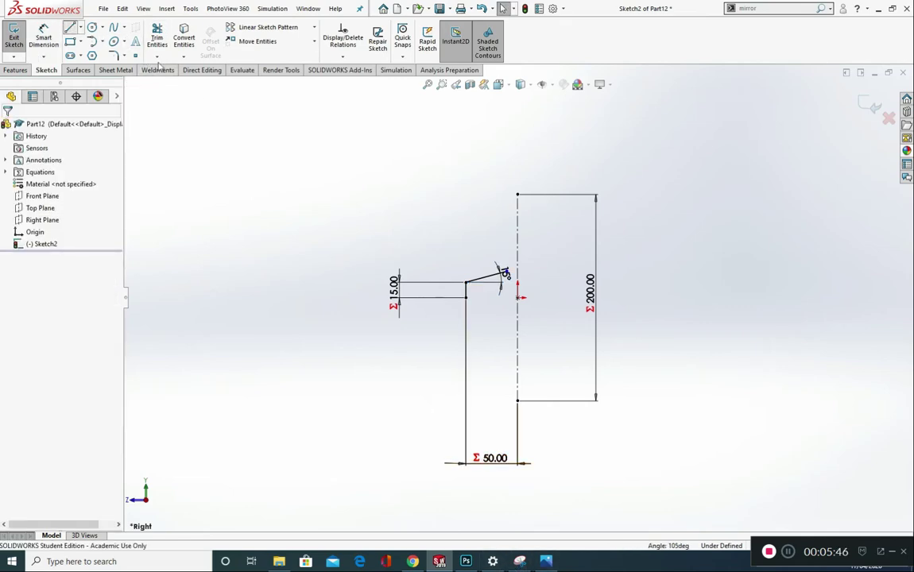
left_click(466, 209)
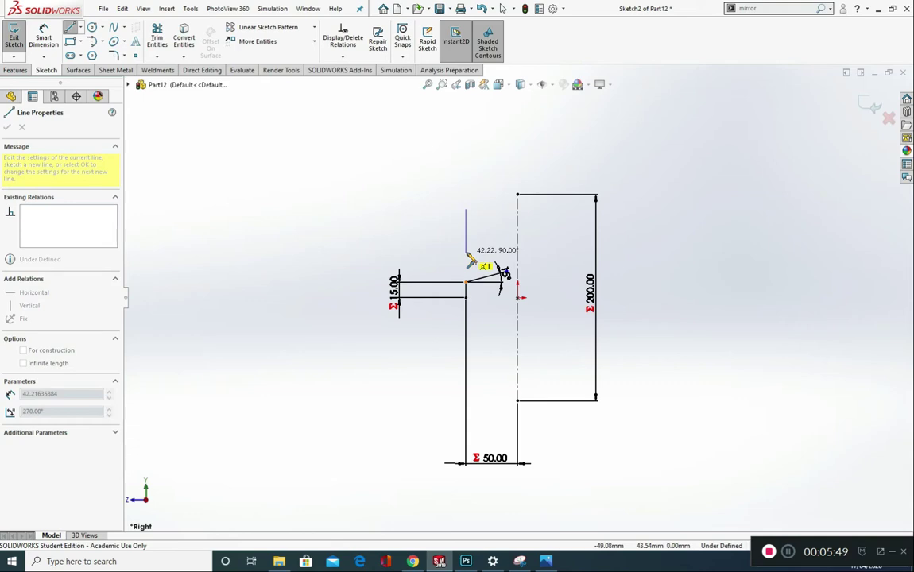
left_click(465, 252)
key("Escape")
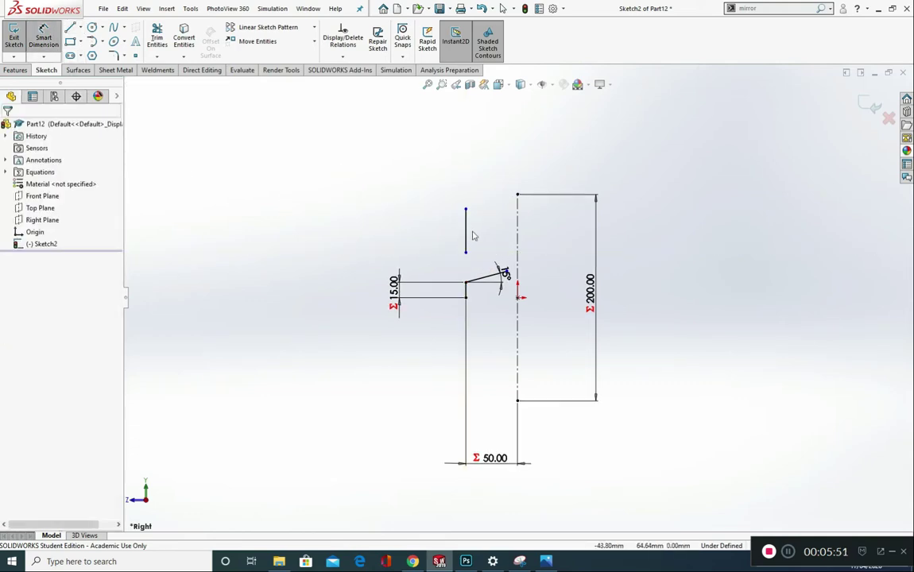
left_click(467, 235)
left_click(422, 226)
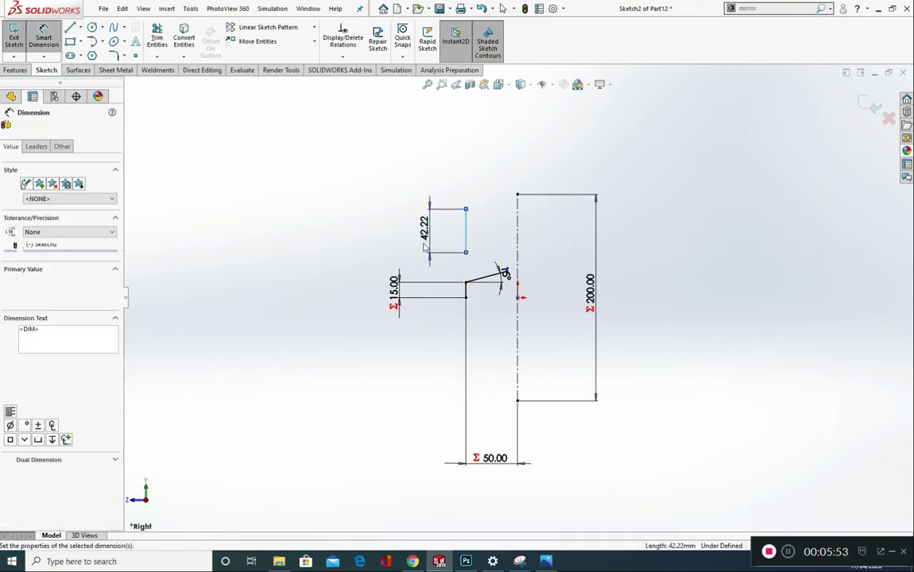
type("25")
left_click(382, 213)
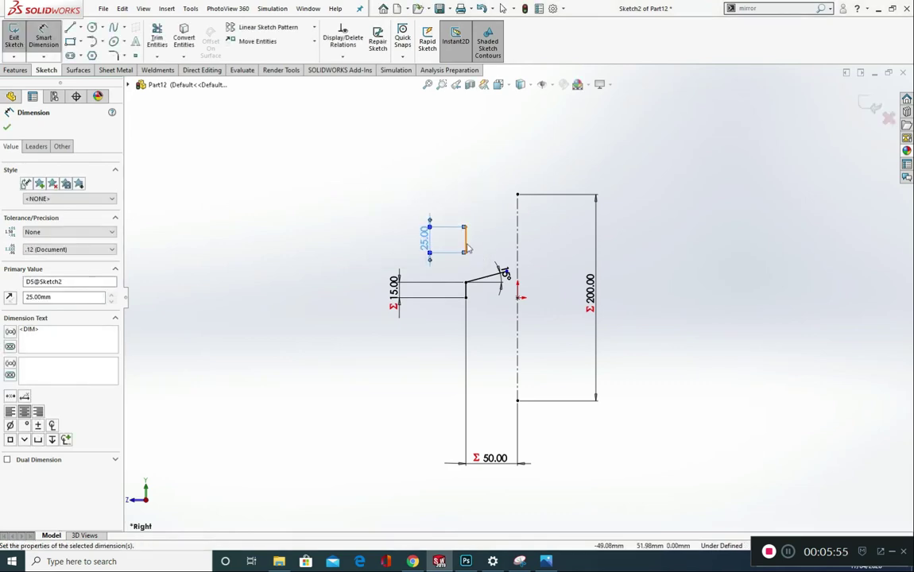
Step: Try to dimension the horizontal distance from the 25 mm vertical line to the construction line
left_click(465, 242)
left_click(517, 247)
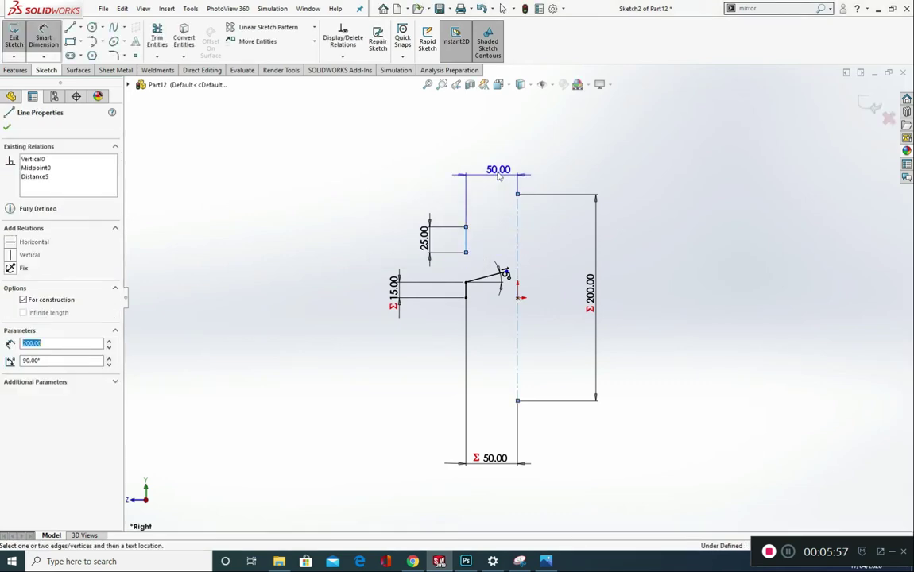
left_click(498, 175)
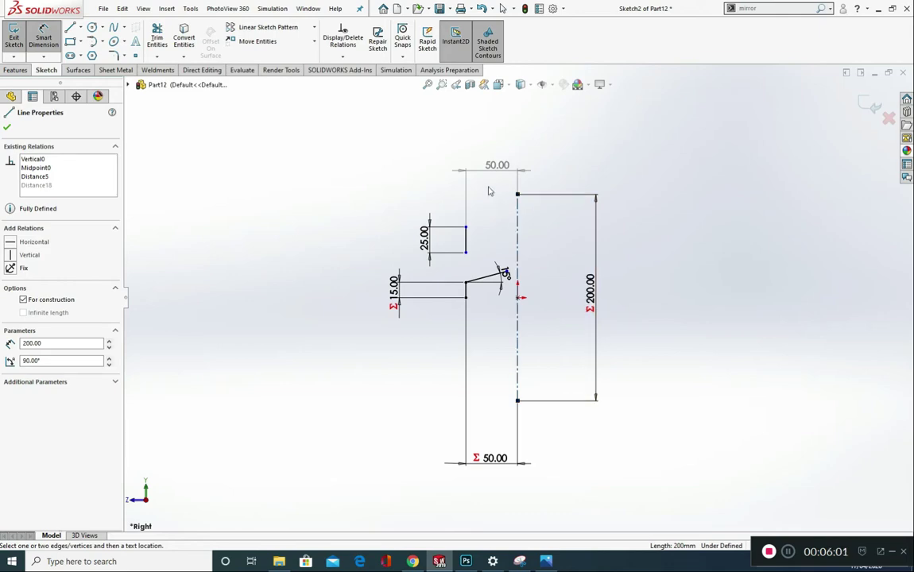
Step: Delete the upper horizontal distance dimension and the 25 mm vertical line
key("Escape")
left_click(518, 182)
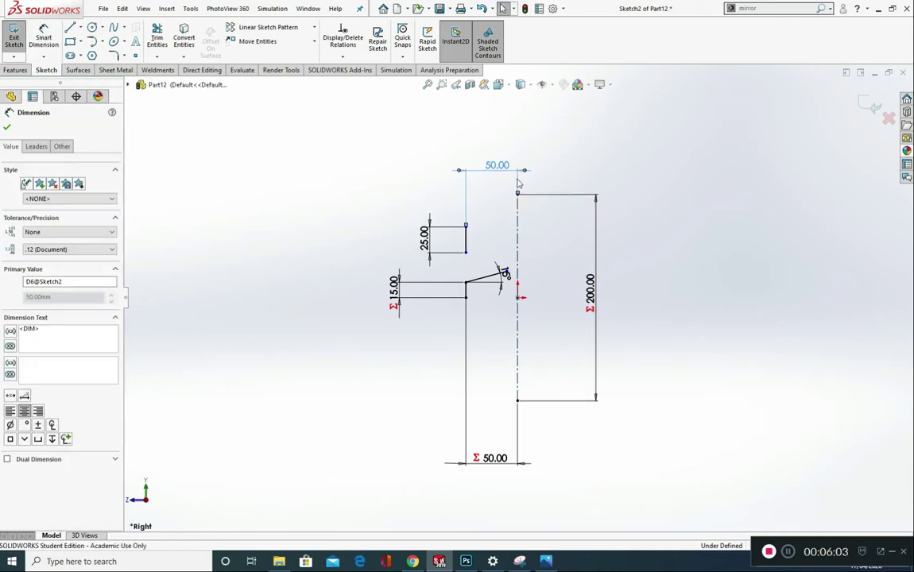
key("Delete")
left_click(468, 242)
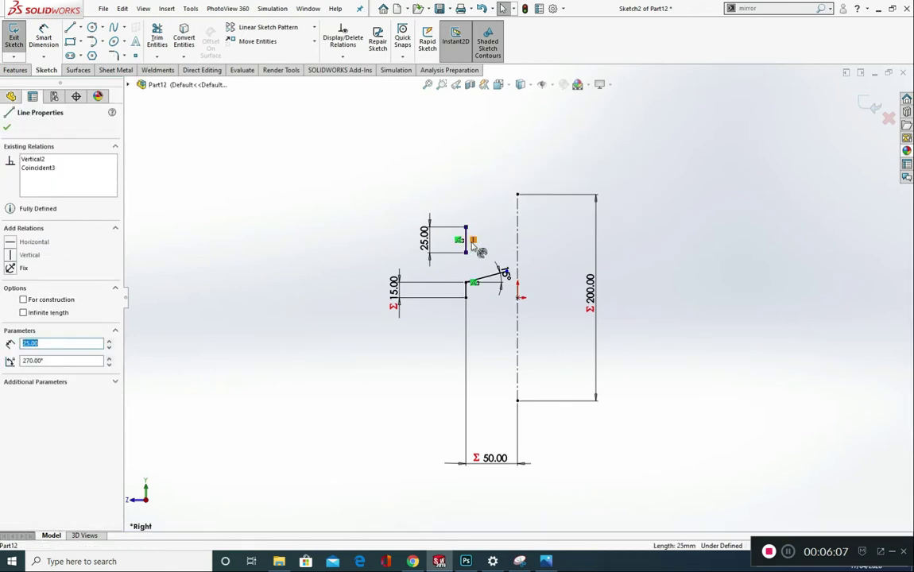
key("Delete")
left_click(408, 281)
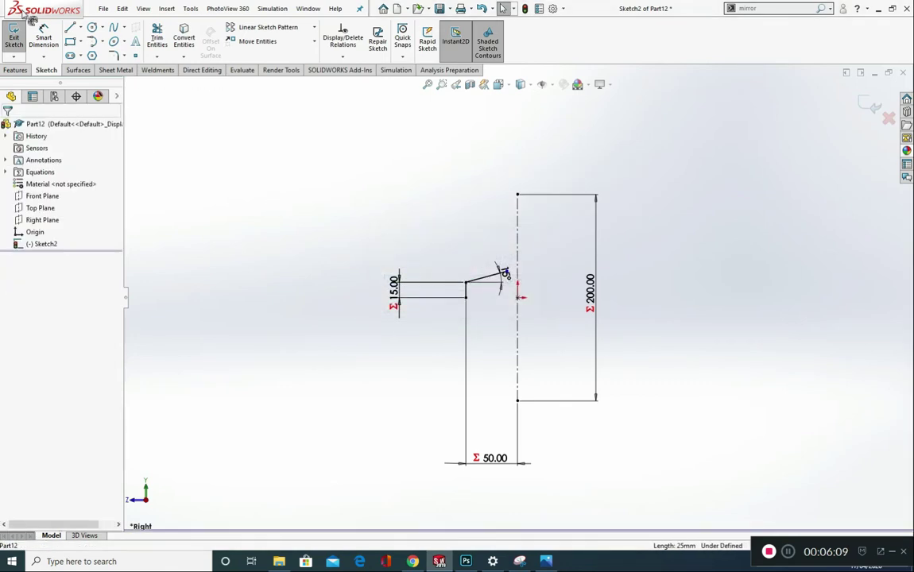
Step: Sketch a vertical line about 41 mm long above the sloped line, between the short vertical line and the construction line
key("l")
left_click(481, 255)
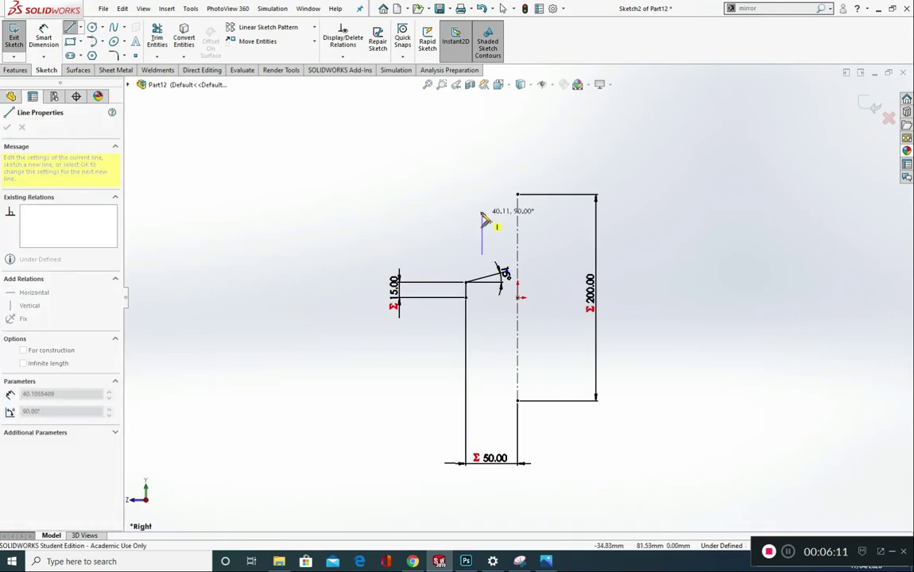
left_click(481, 212)
key("Escape")
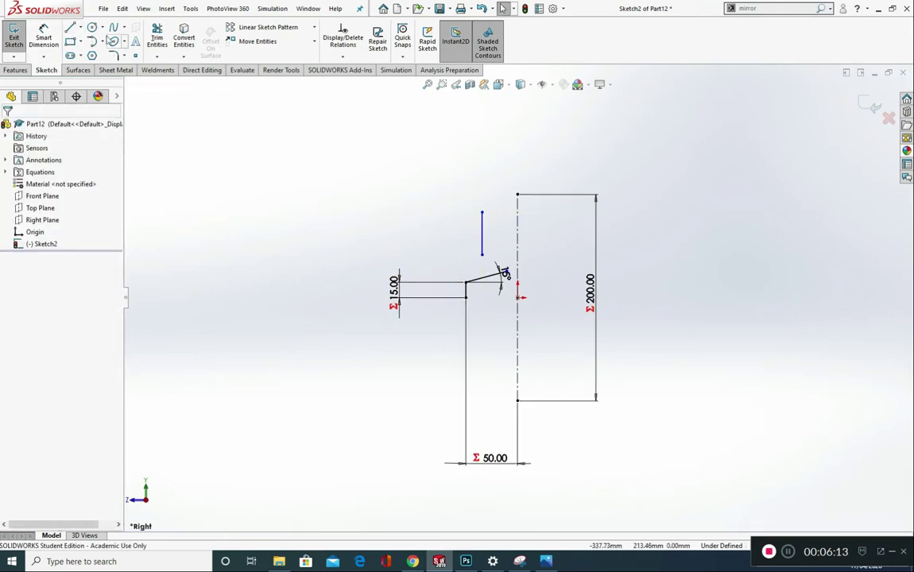
Step: Dimension the new vertical line's length and set it to 25 mm
left_click(45, 32)
left_click(481, 233)
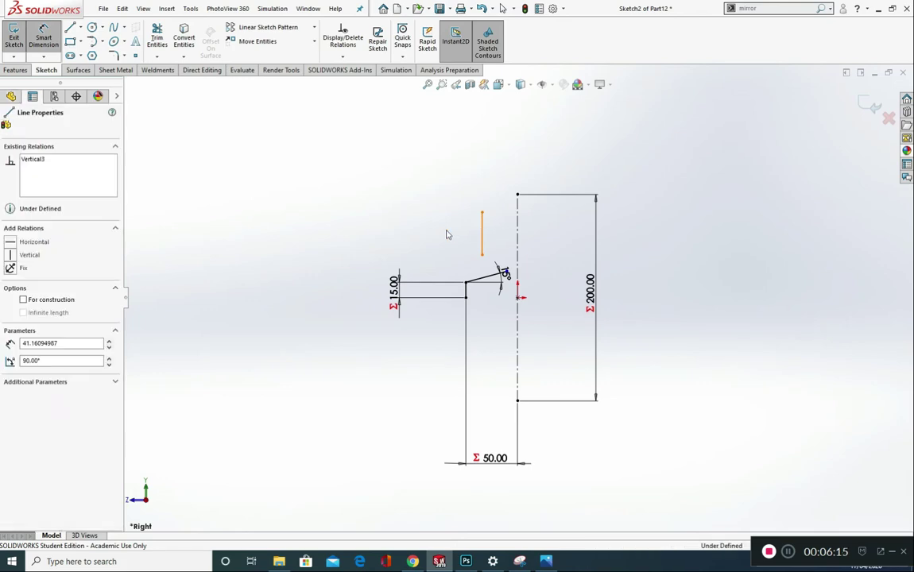
left_click(442, 231)
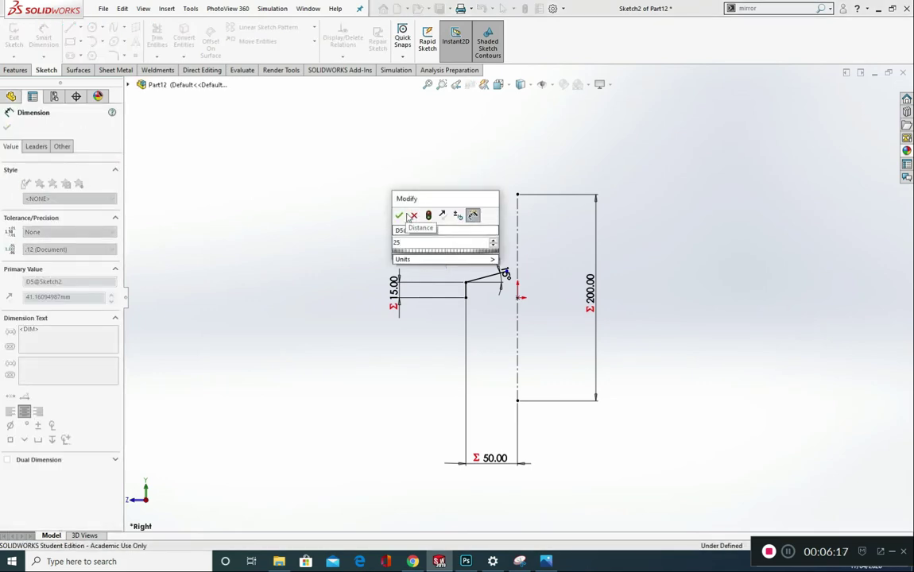
left_click(402, 216)
Step: Dimension the horizontal distance from the 25 mm line to the construction line and set it to the equation ="A" / 2
left_click(482, 247)
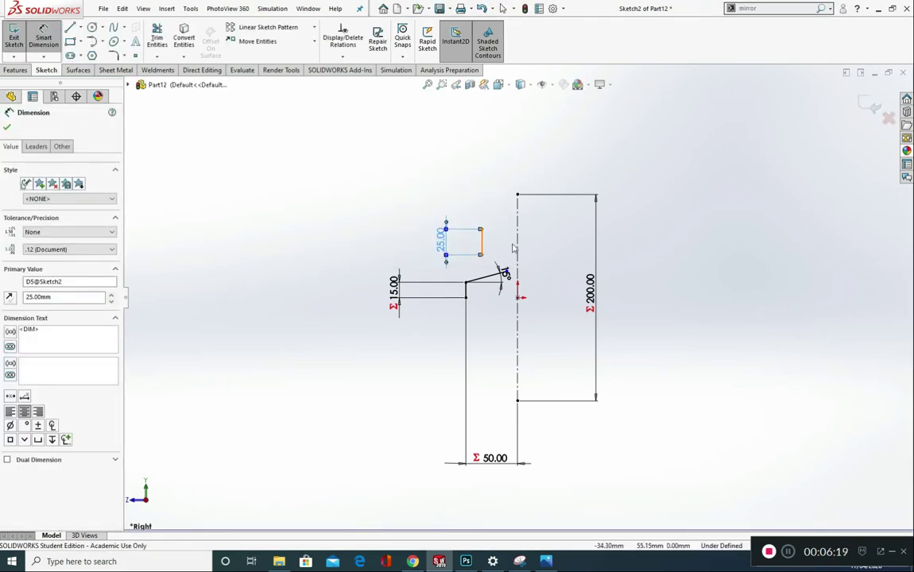
left_click(517, 249)
left_click(504, 162)
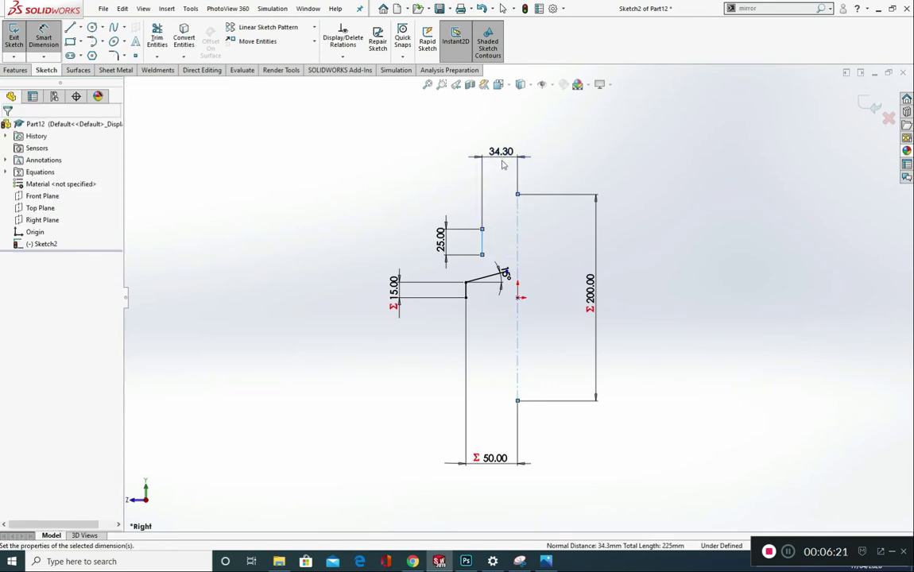
type("=A")
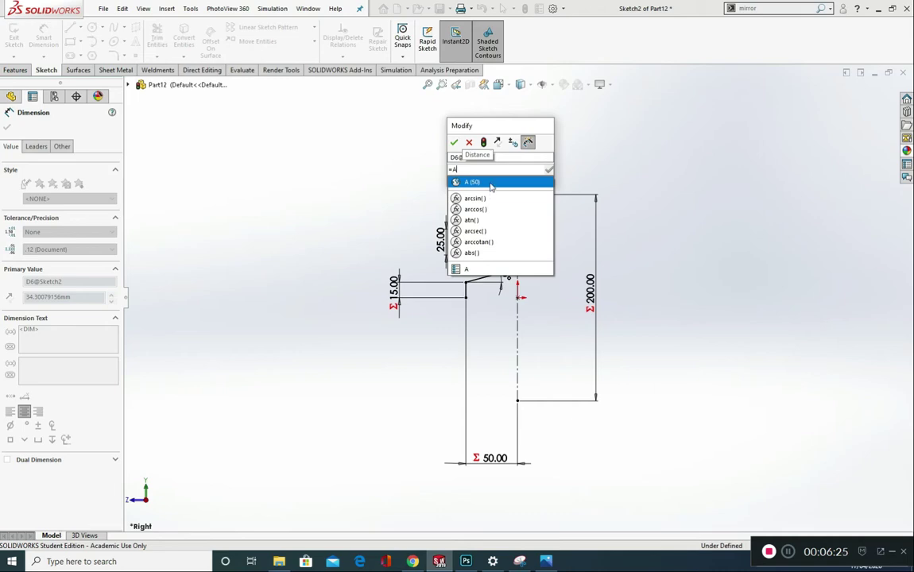
key("BackSpace")
mouse_move(494, 181)
left_click(562, 182)
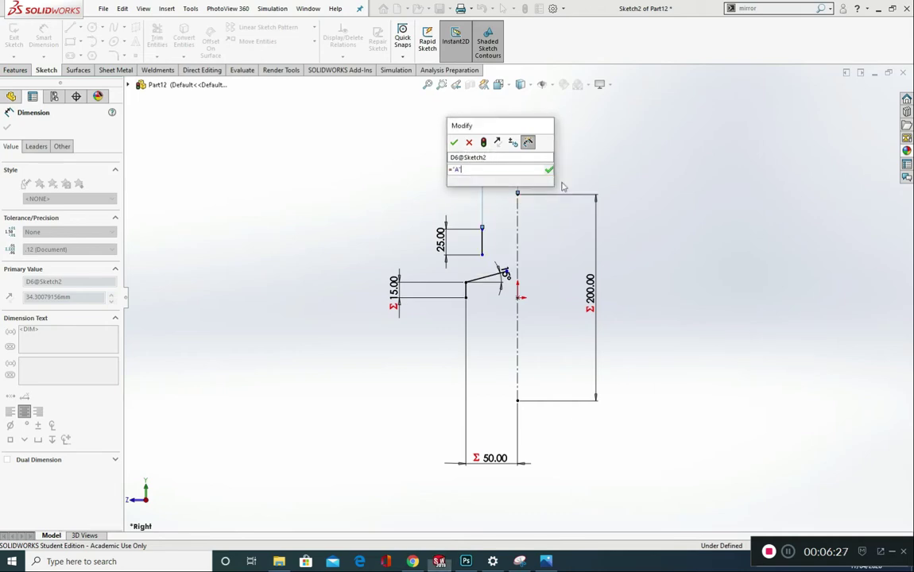
type("/ 2")
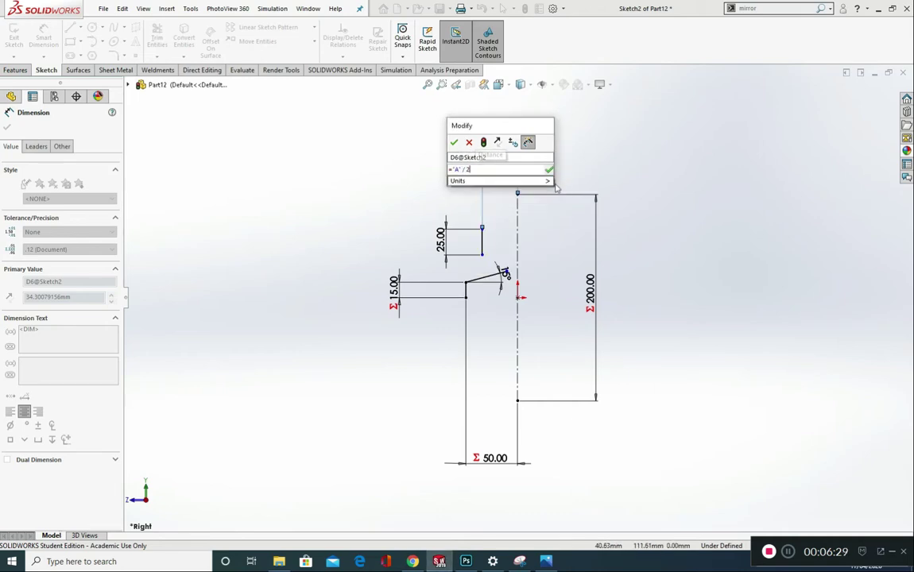
left_click(454, 142)
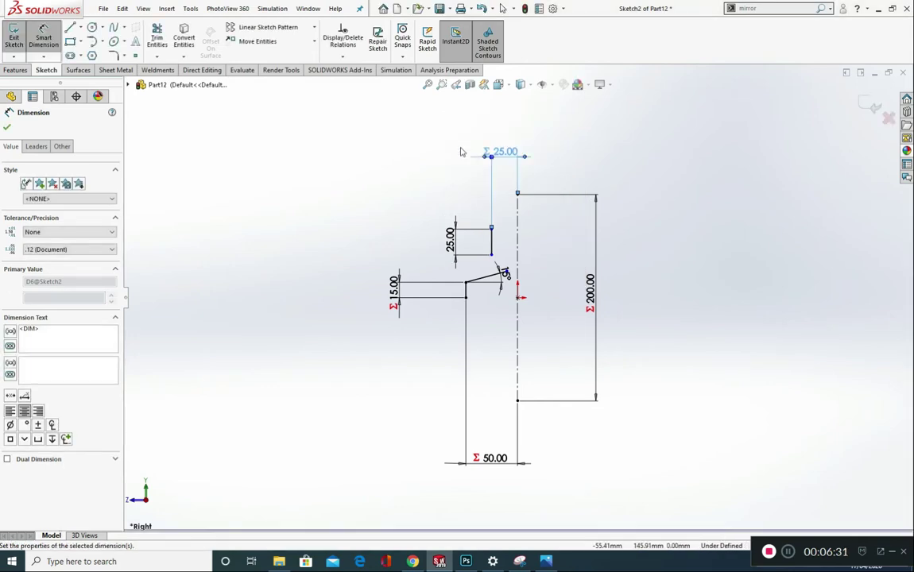
Step: Move the 25 mm line's lower endpoint down onto the sloped line so that it is coincident with it
scroll(503, 275, "down", 5)
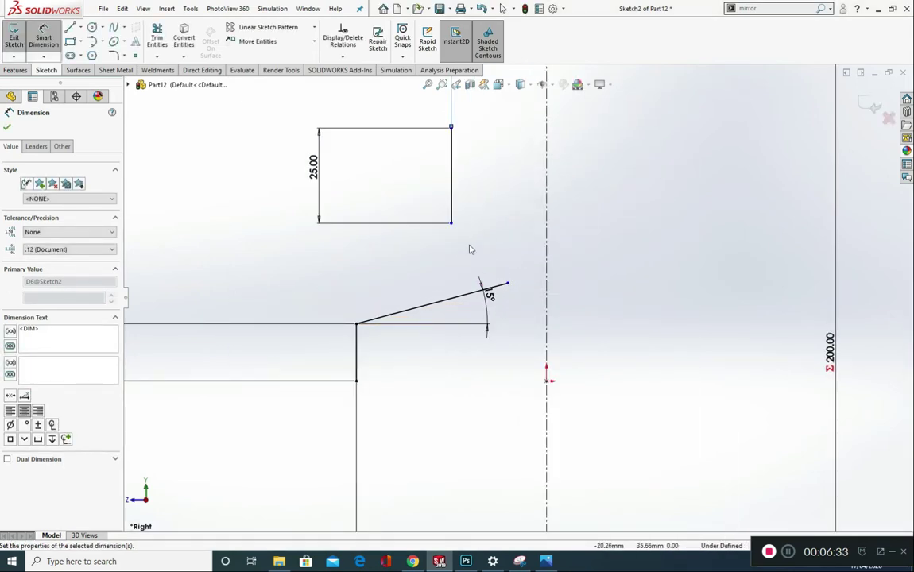
left_click(451, 224)
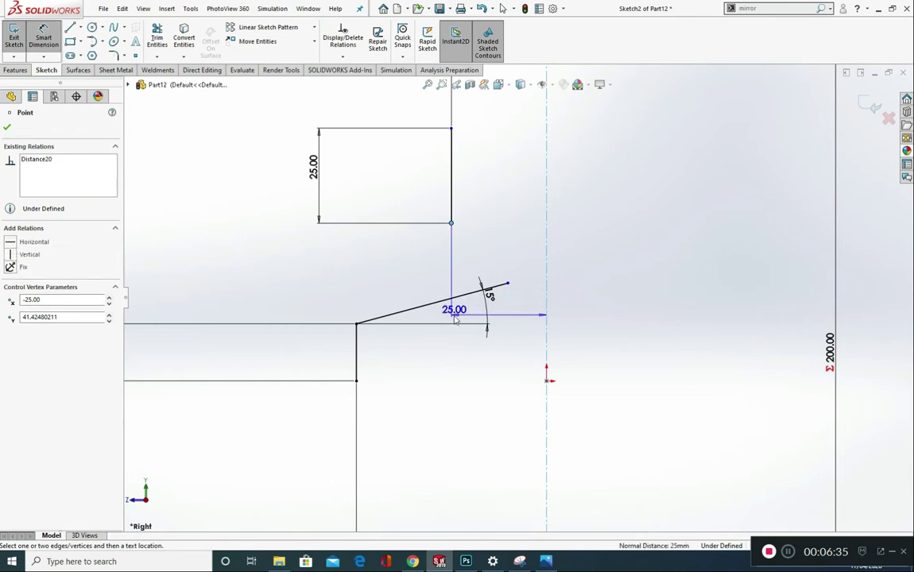
key("Escape")
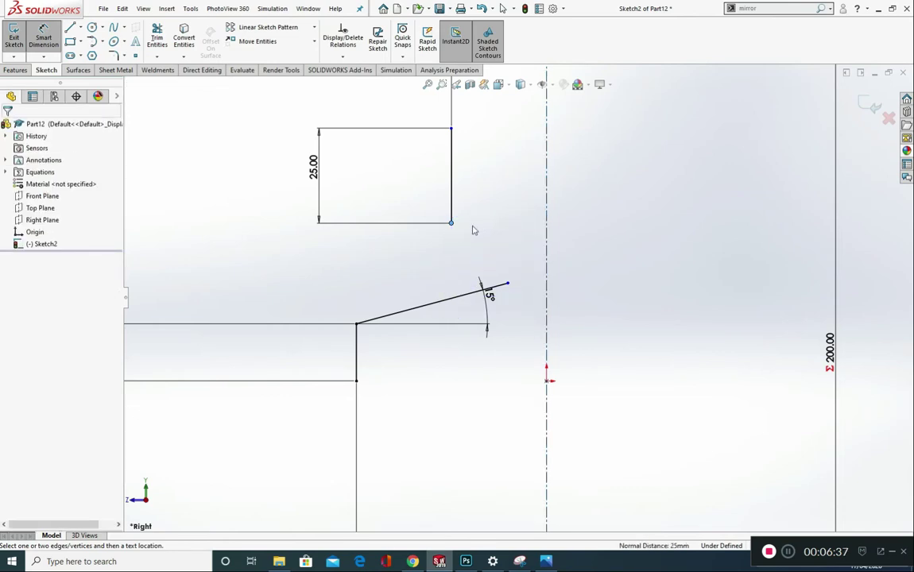
key("Escape")
left_click(452, 224)
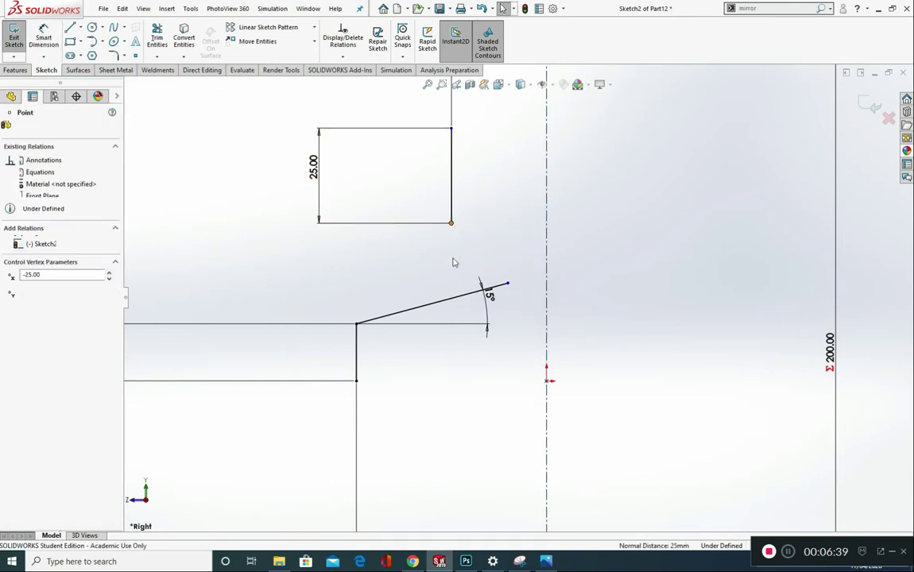
mouse_move(451, 223)
left_mouse_down()
mouse_move(454, 318)
mouse_move(451, 302)
left_mouse_up()
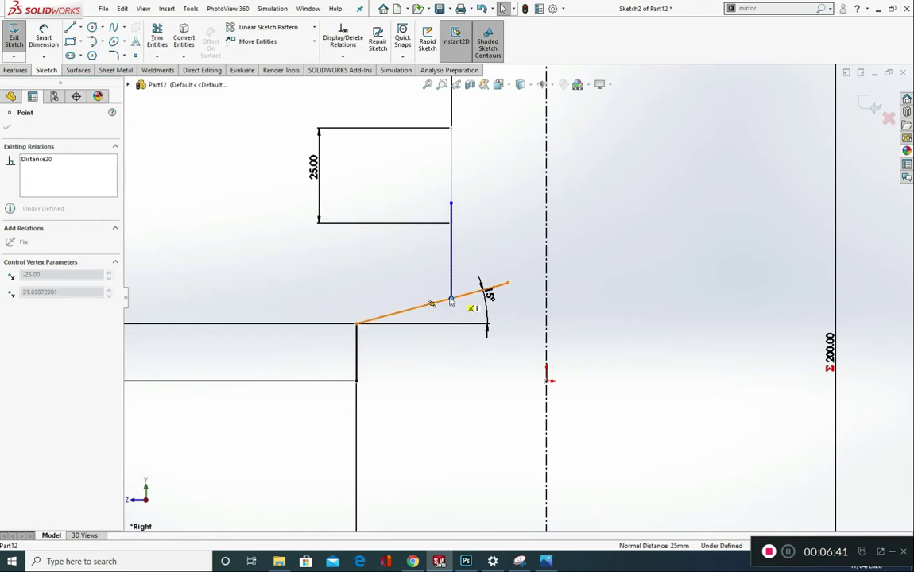
Step: Trim the part of the sloped line beyond the 25 mm line using the Trim to closest option
left_click(156, 37)
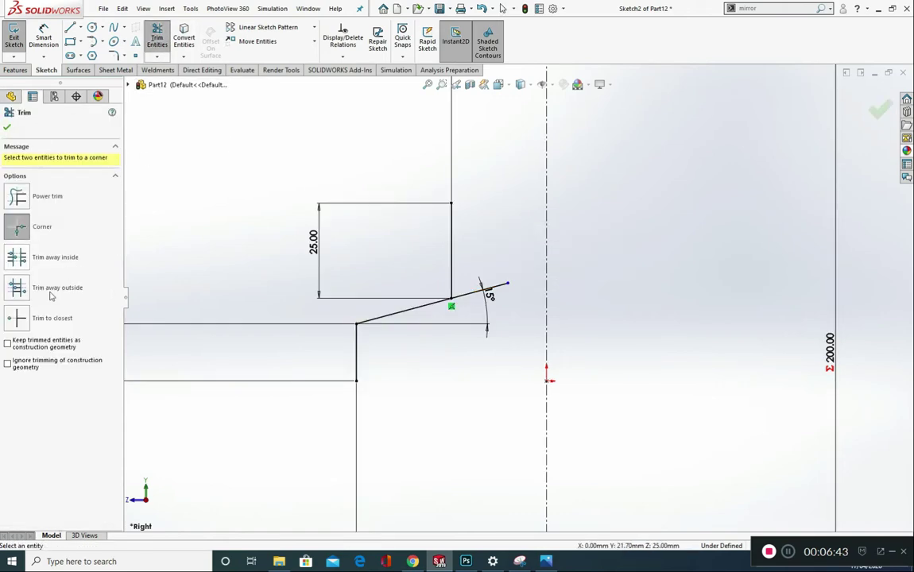
left_click(14, 321)
left_click(474, 294)
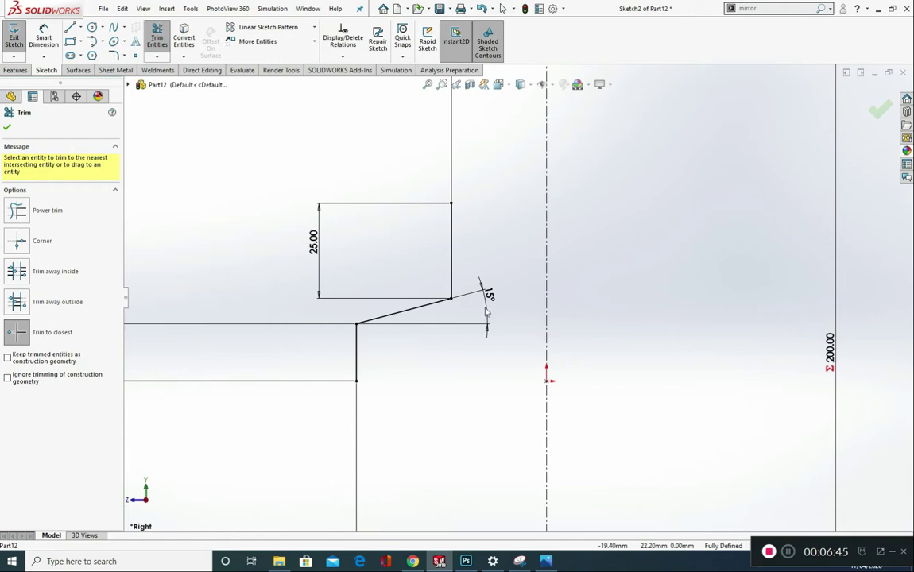
Step: Check the exam drawing in Photos and sketch a circle about 96 mm in diameter centred on the upper part of the construction line
scroll(539, 322, "up", 4)
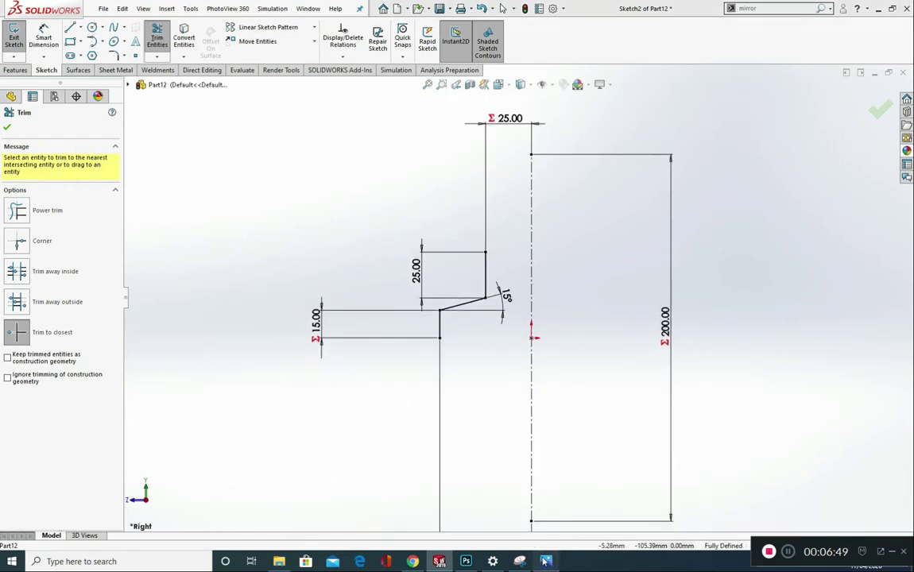
left_click(546, 561)
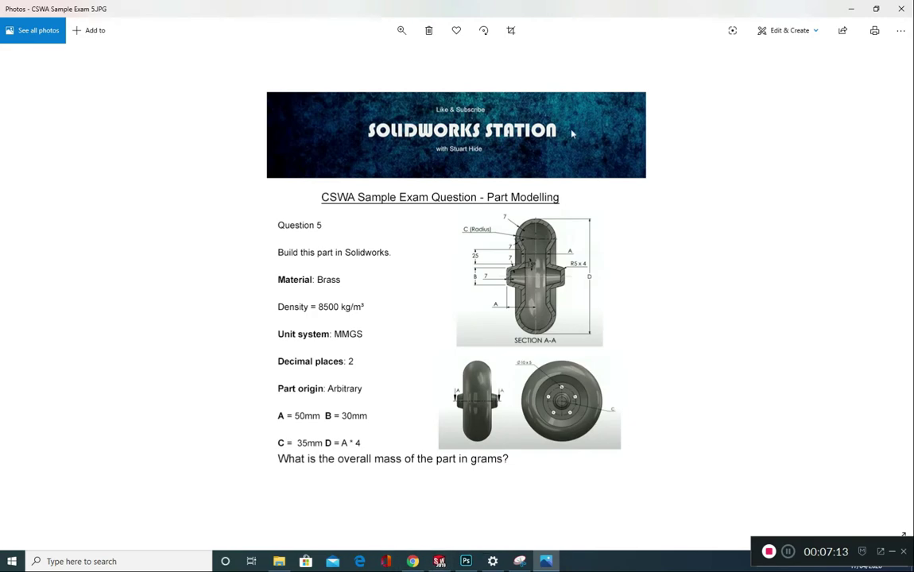
left_click(438, 561)
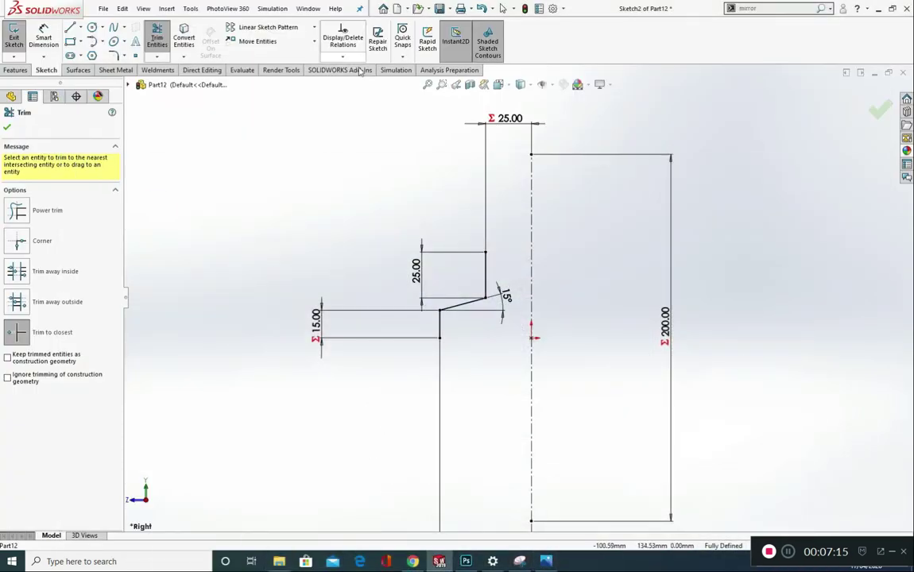
left_click(93, 27)
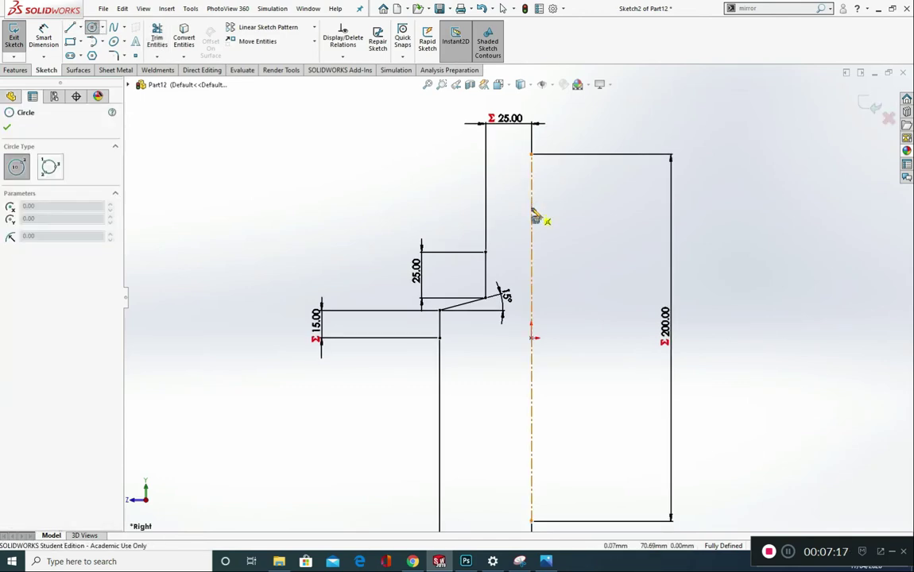
left_click(530, 208)
left_click(561, 139)
key("Escape")
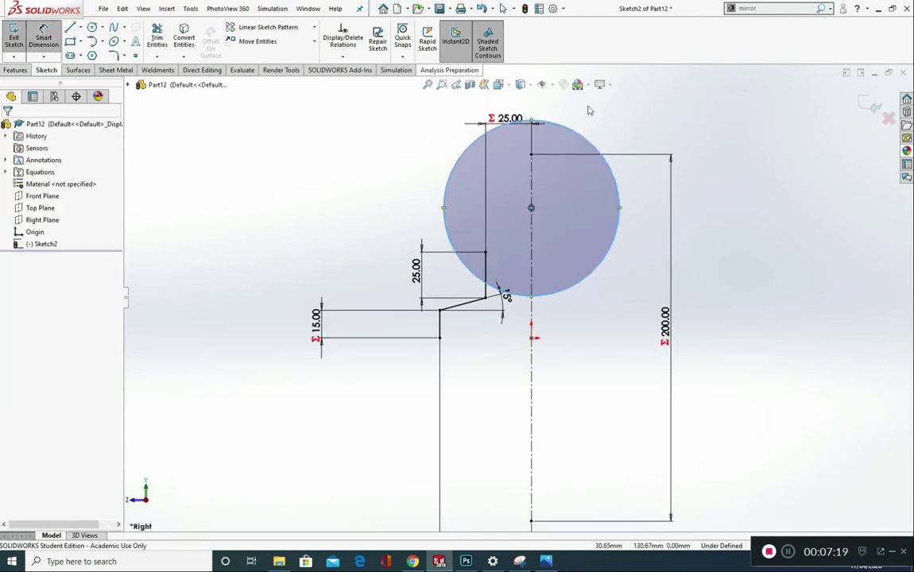
Step: Dimension the circle's diameter and set it to the equation ="C" * 2
left_click(592, 143)
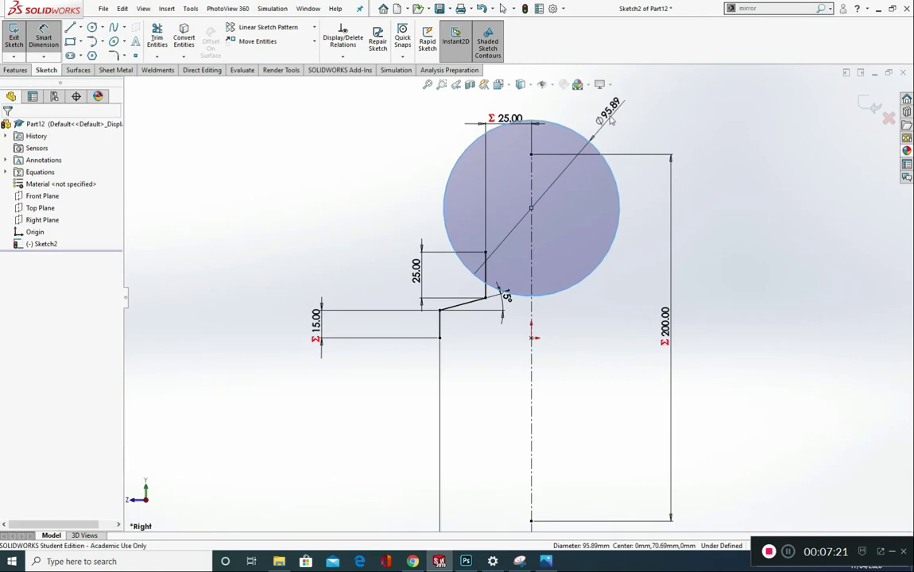
left_click(604, 115)
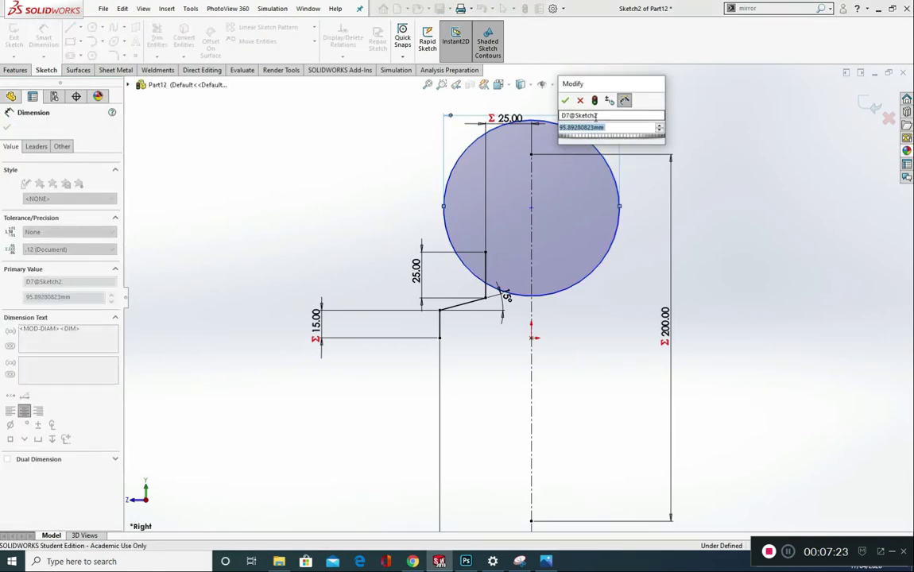
type("=")
mouse_move(605, 141)
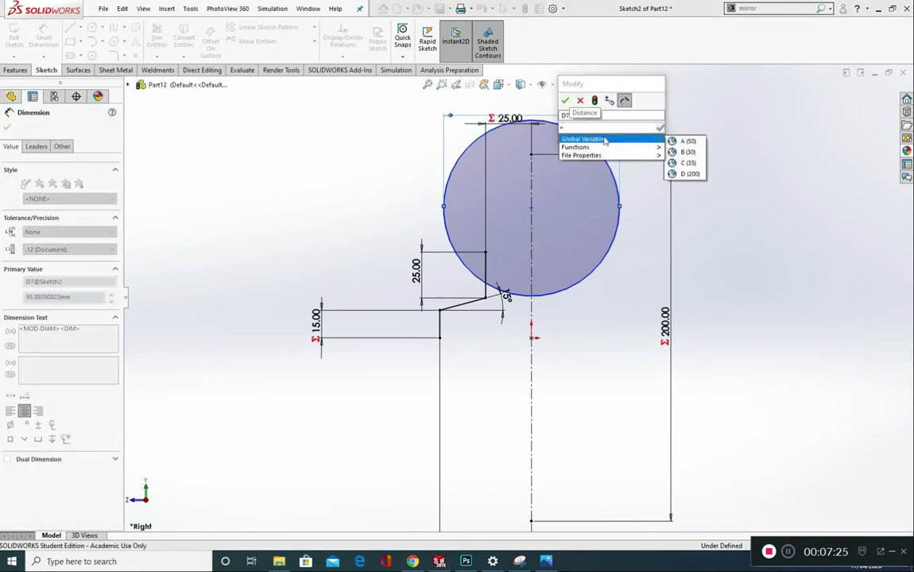
left_click(683, 163)
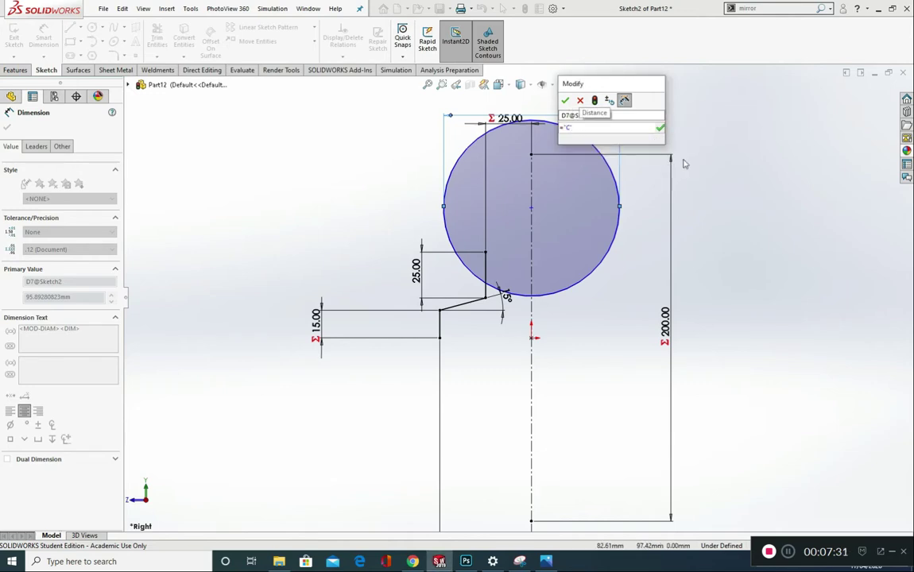
type("*")
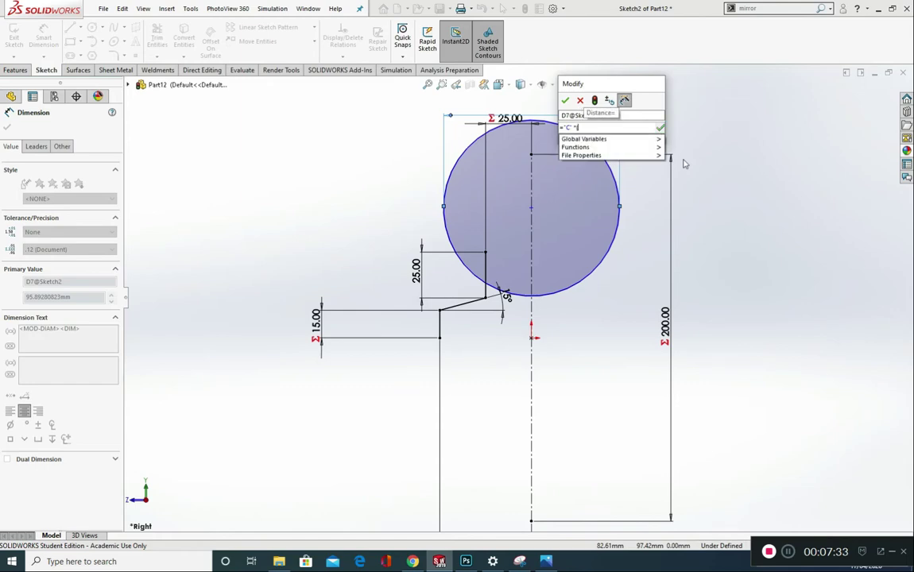
type(" 2")
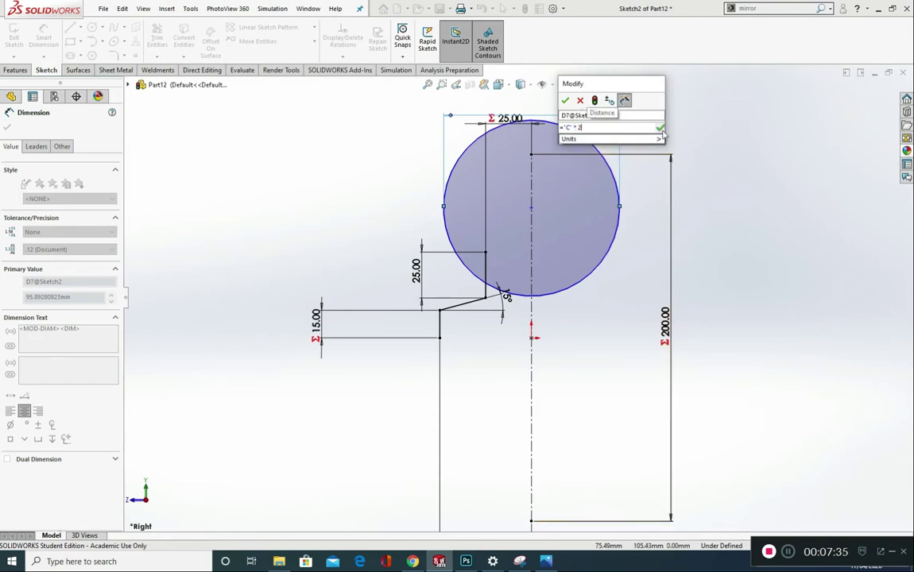
key("Return")
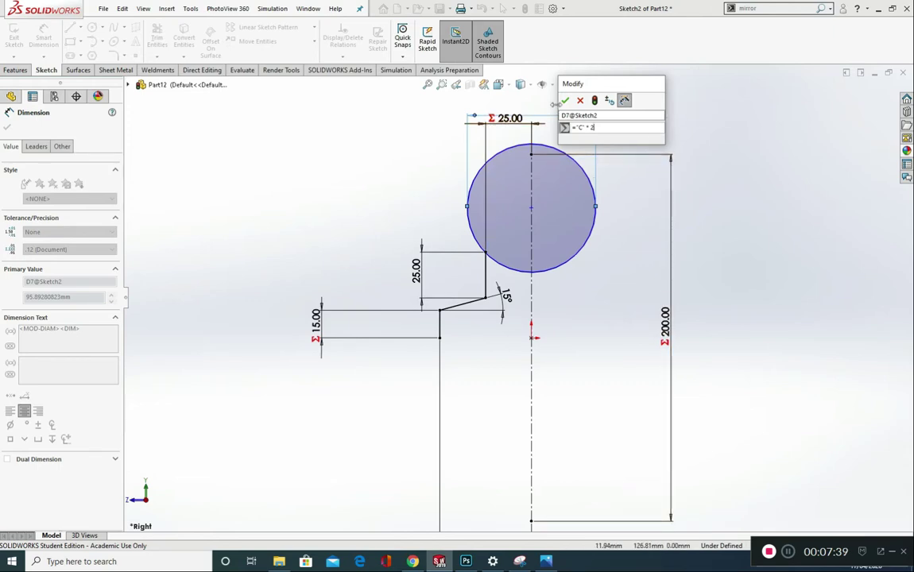
left_click(564, 101)
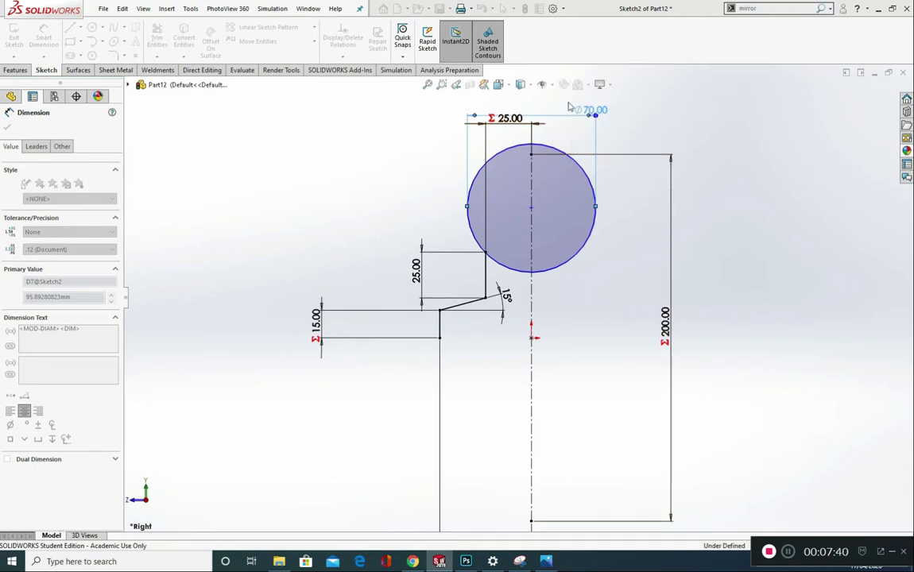
left_click(697, 376)
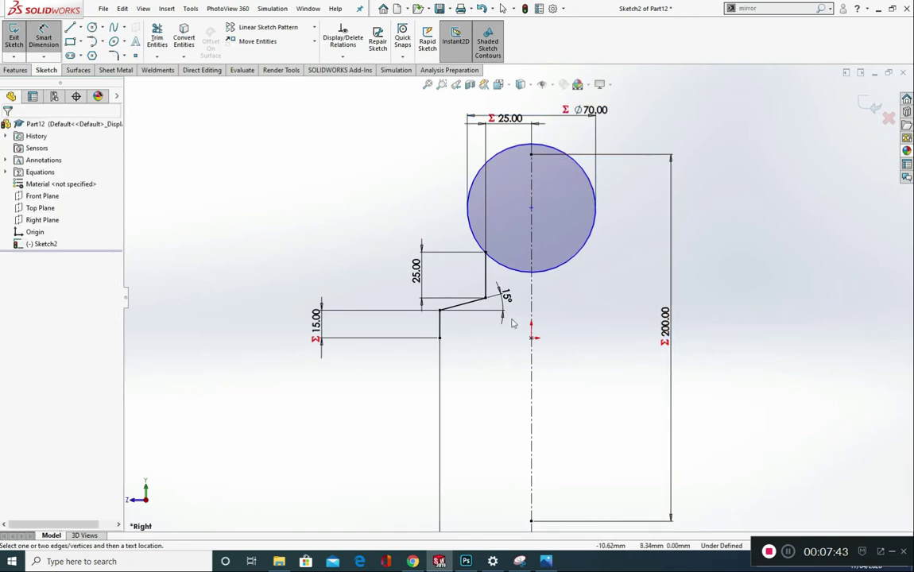
Step: Draw a line from the upper endpoint of the 25 mm vertical line to the circle's left quadrant point
left_click(70, 28)
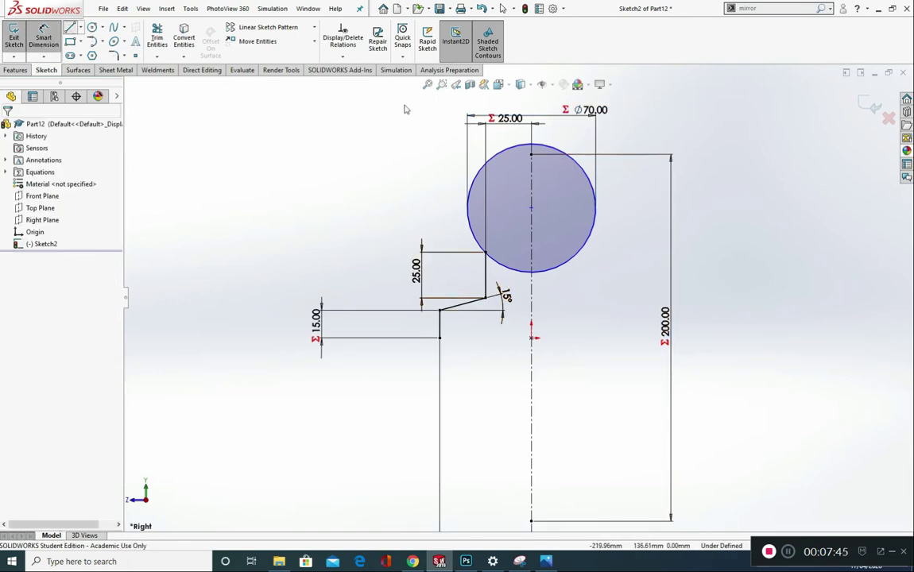
left_click(486, 253)
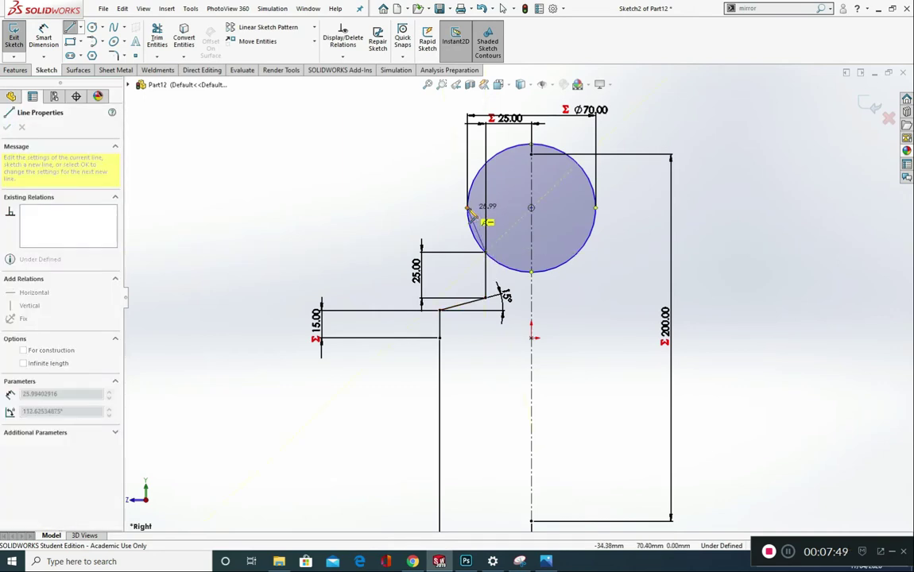
left_click(467, 208)
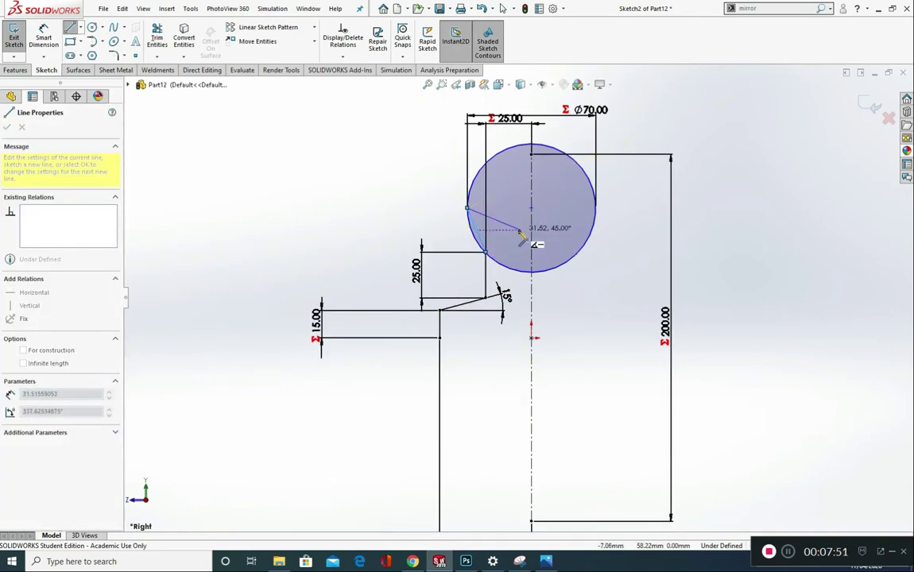
key("Escape")
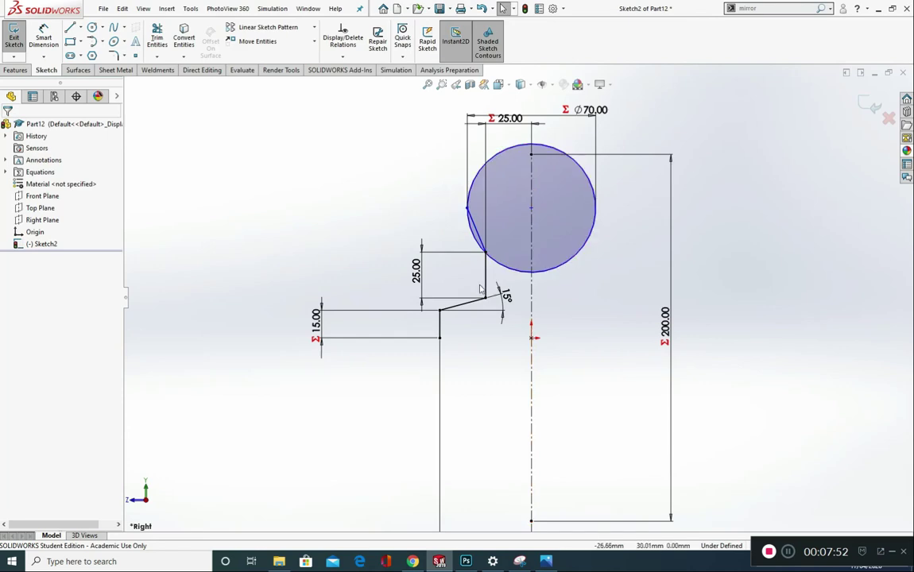
left_click(156, 38)
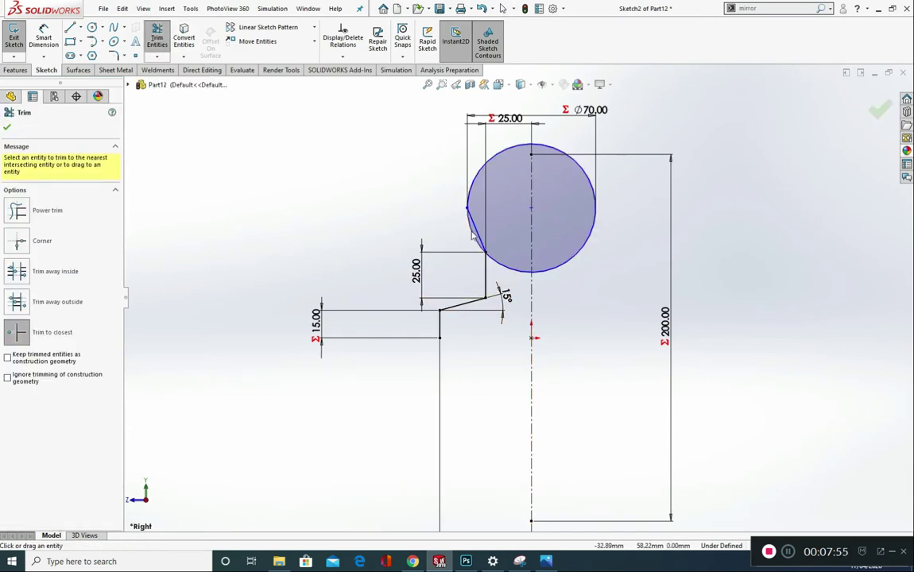
key("Escape")
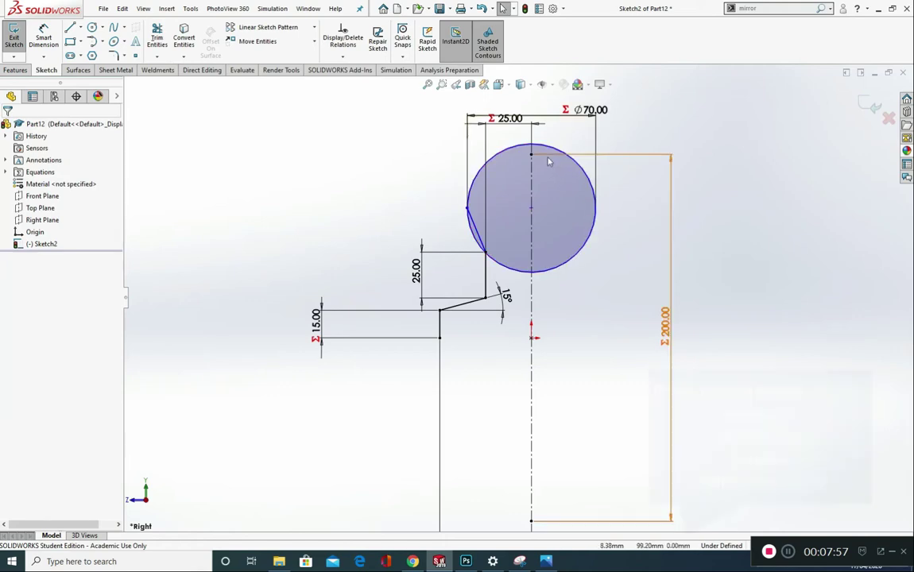
Step: Add a Coincident relation between the circle and the upper endpoint of the vertical construction line
scroll(545, 151, "up", 3)
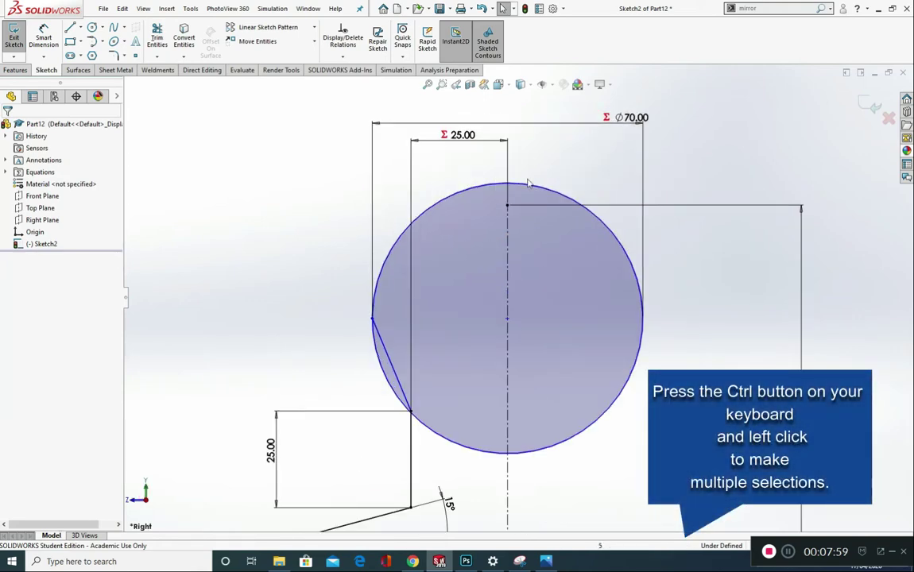
left_click(526, 187)
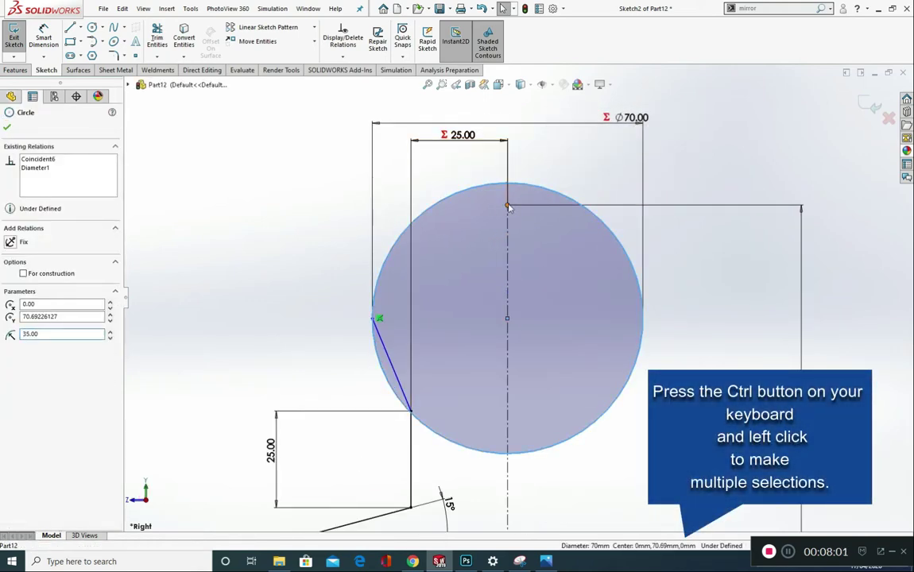
left_click(507, 205, "ctrl")
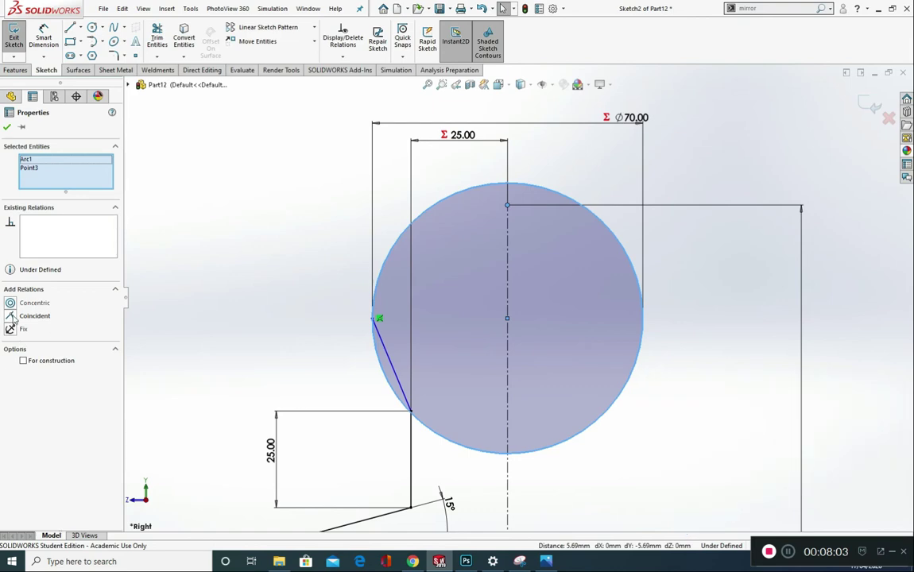
left_click(12, 317)
scroll(450, 288, "up", 4)
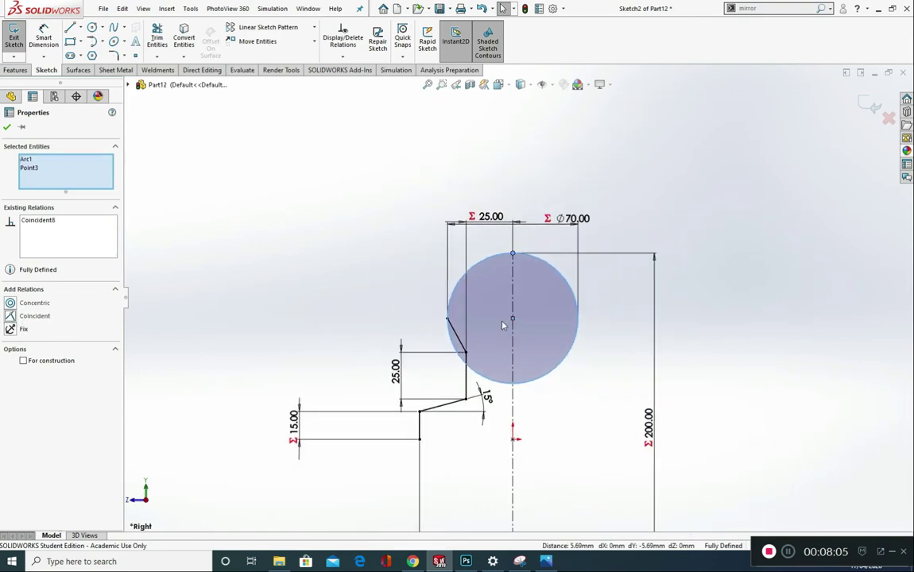
left_click(451, 287)
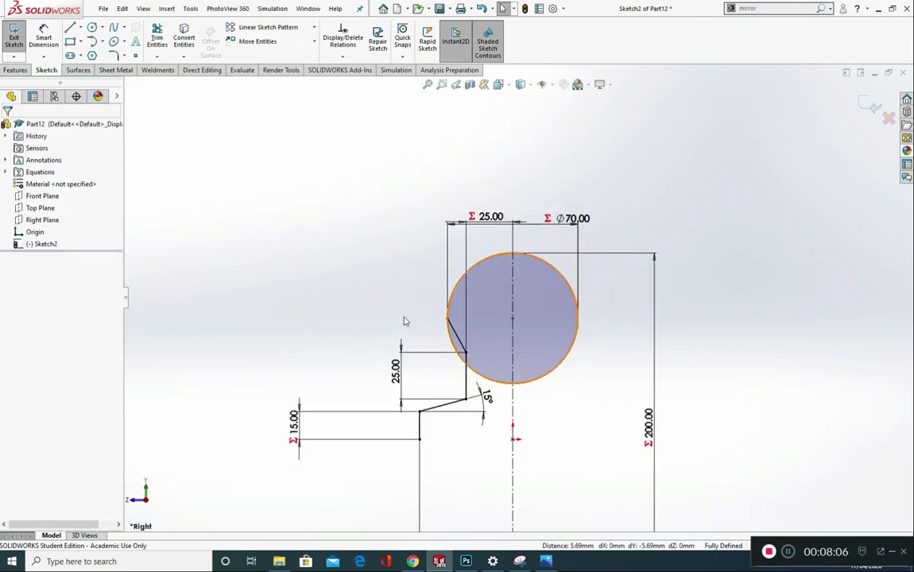
Step: Trim the circle with Trim to closest, keeping only the upper-left quarter arc between the construction line and the short angled line
left_click(157, 38)
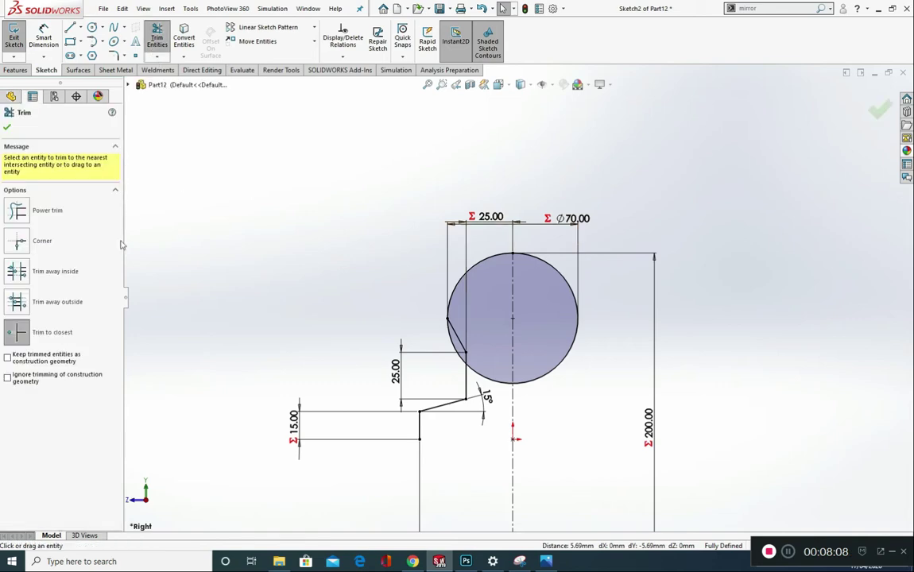
left_click(450, 333)
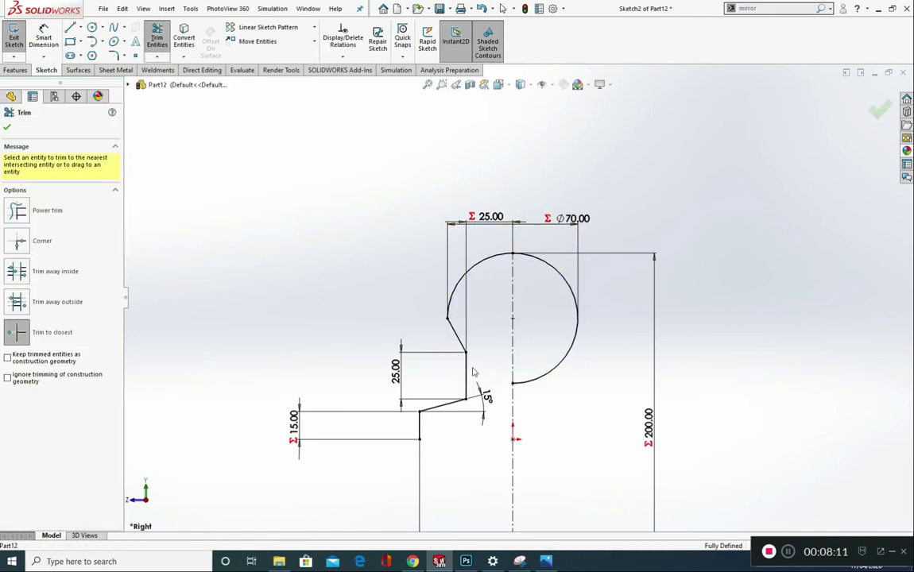
left_click(473, 371)
left_click(536, 381)
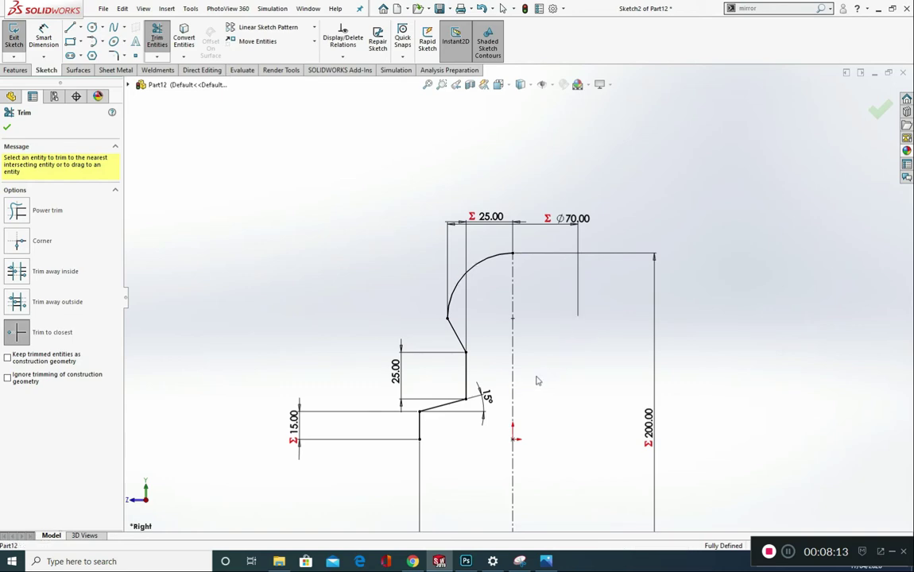
scroll(516, 383, "up", 3)
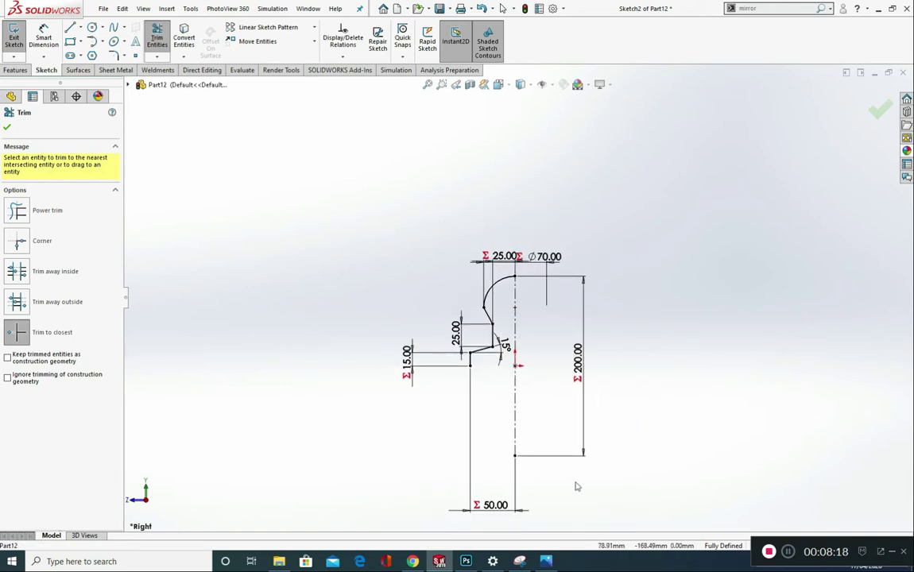
left_click(10, 129)
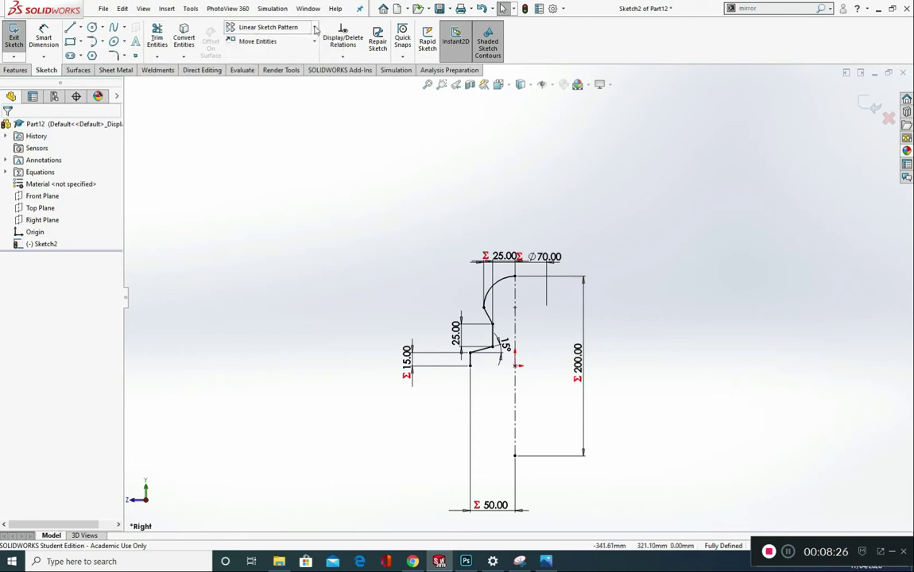
left_click(42, 244)
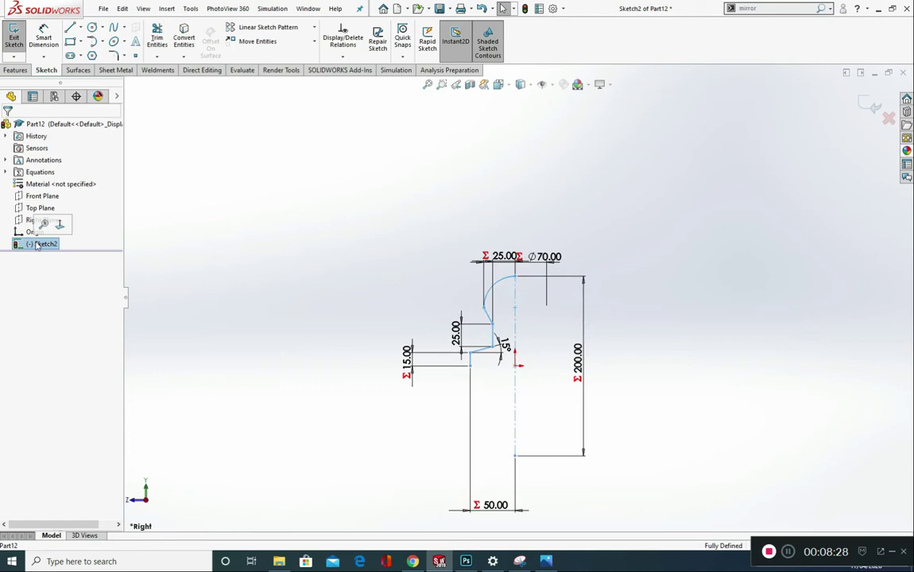
left_click(314, 41)
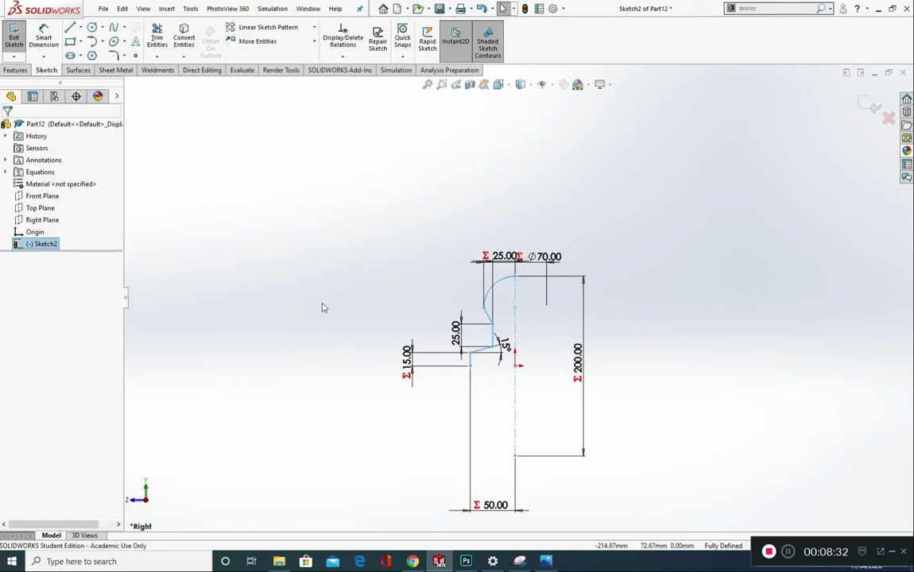
key("s")
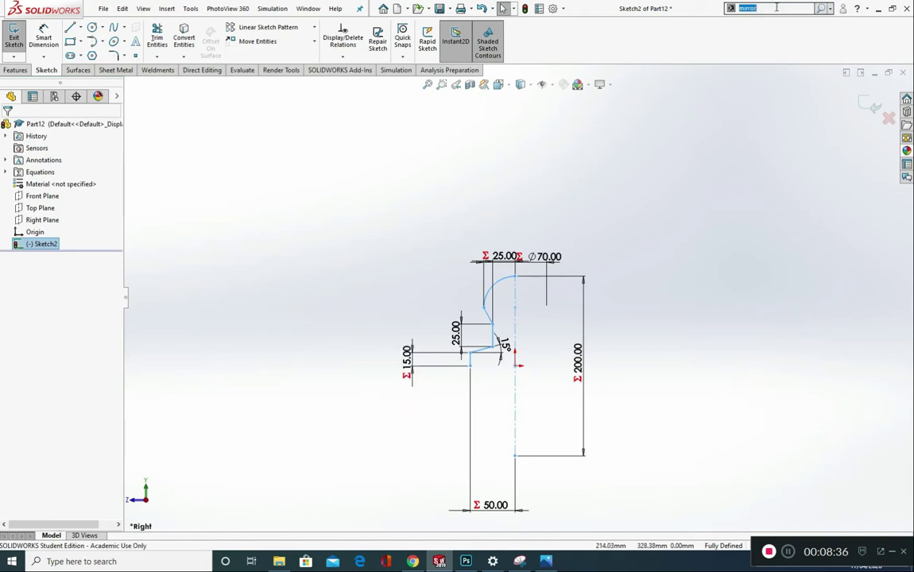
left_click(828, 10)
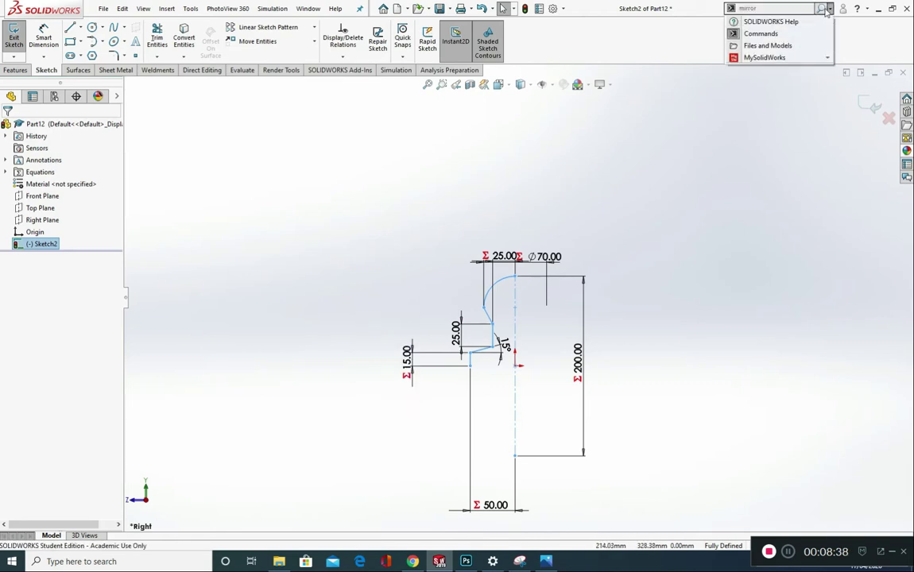
left_click(798, 11)
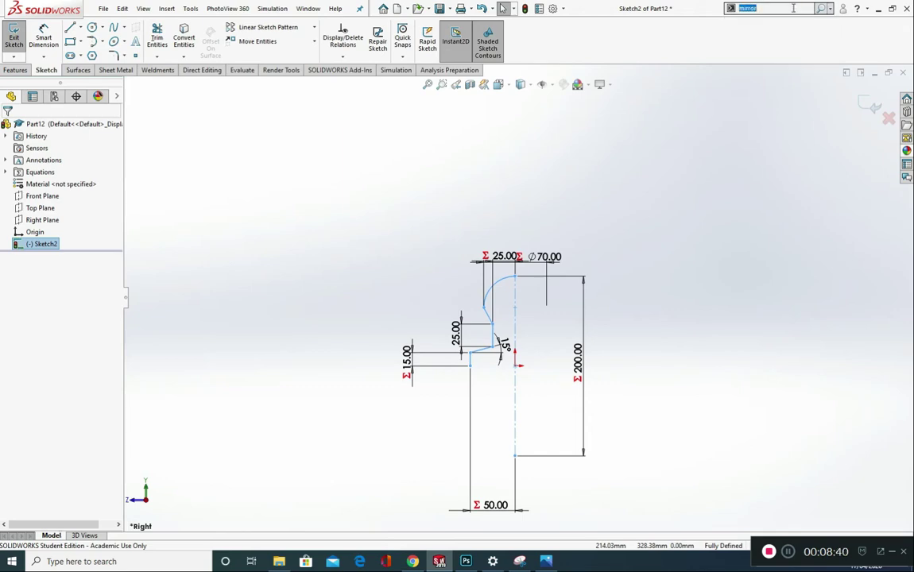
Step: Mirror the arc, both angled lines and both vertical lines of the half profile about the vertical centerline with Mirror Entities, keeping the originals
left_click(828, 10)
left_click(723, 33)
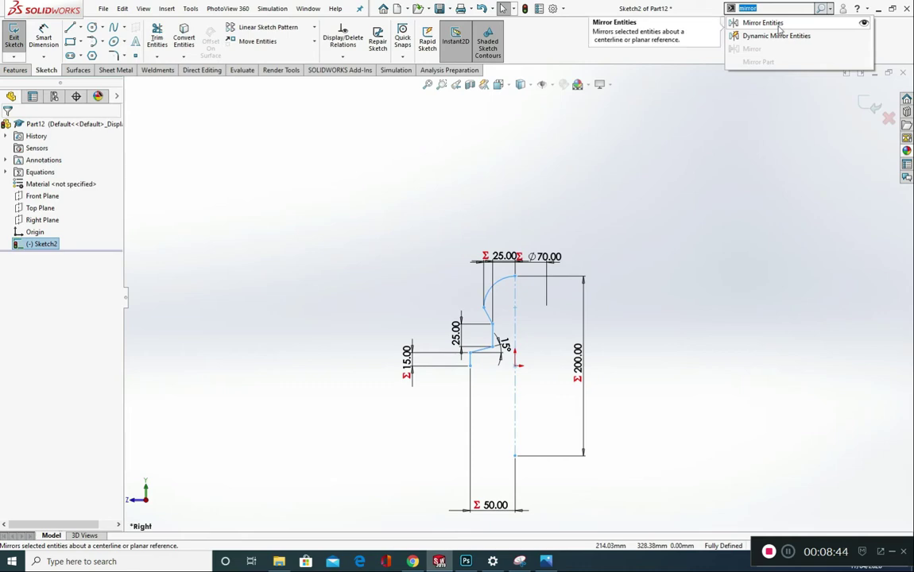
left_click(778, 24)
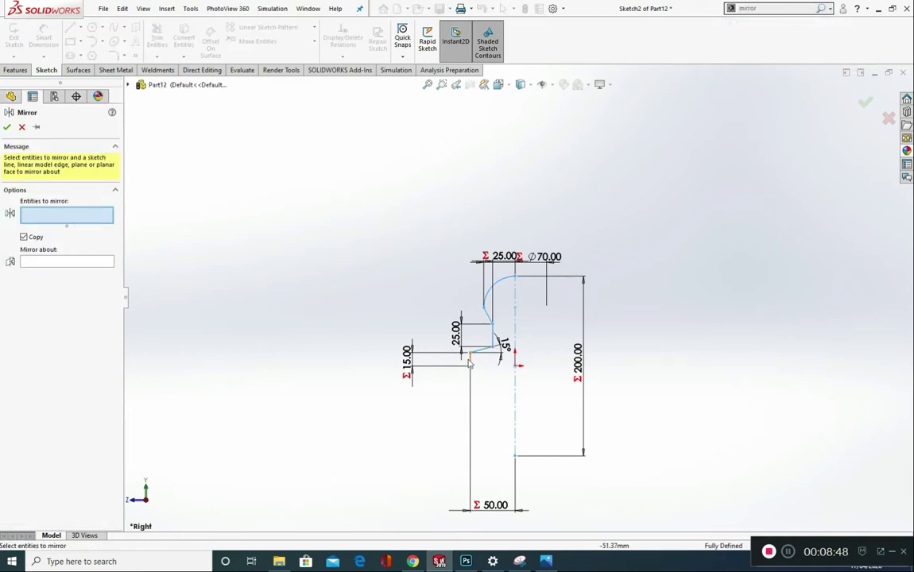
scroll(503, 290, "down", 3)
left_click(503, 278)
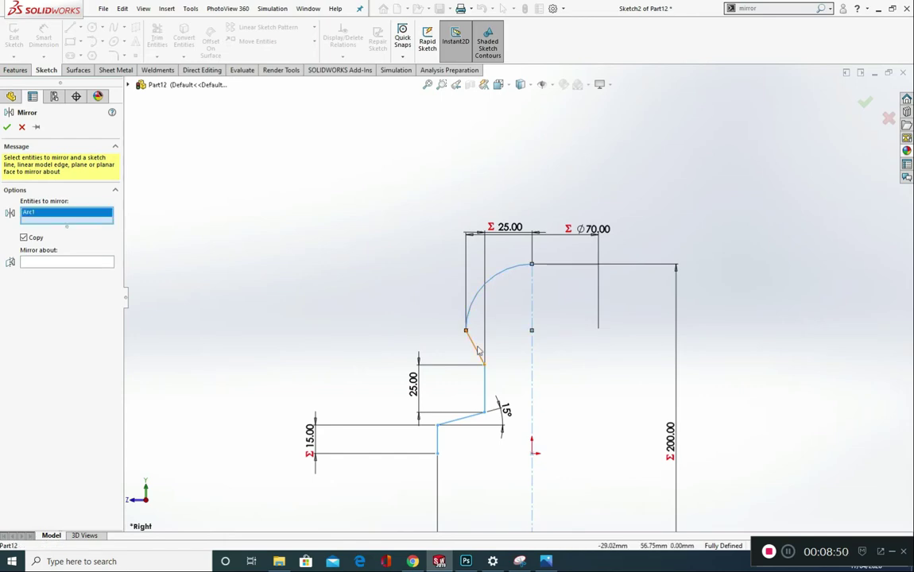
left_click(486, 390)
left_click(460, 419)
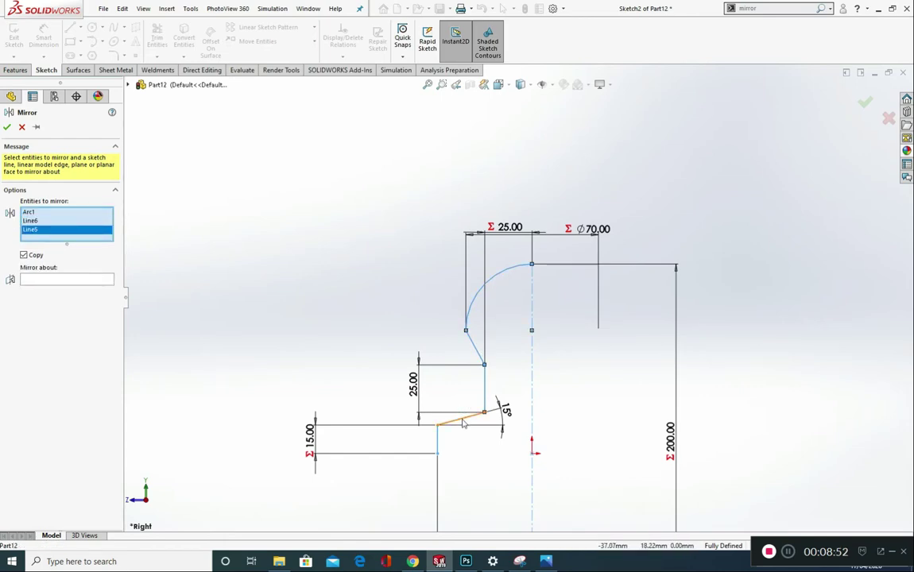
left_click(462, 421)
left_click(437, 442)
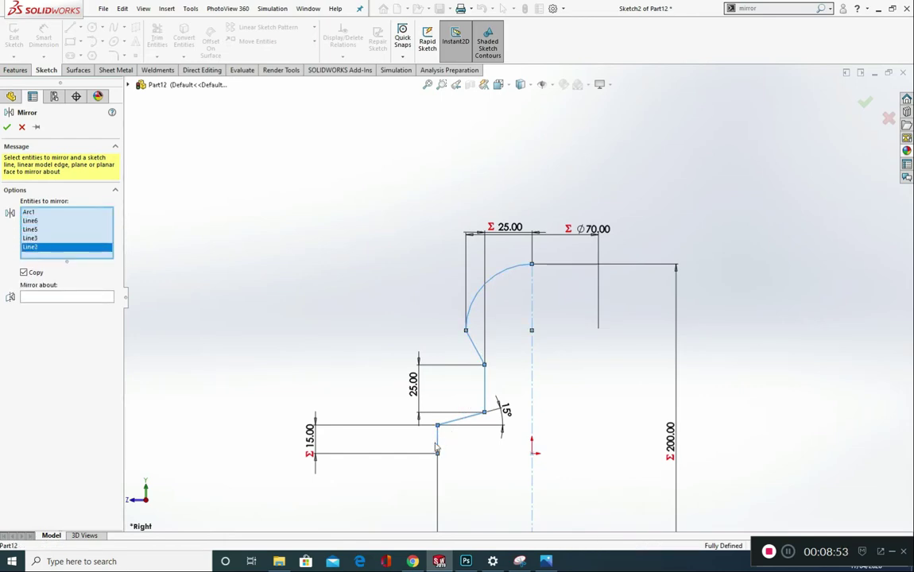
left_click(66, 299)
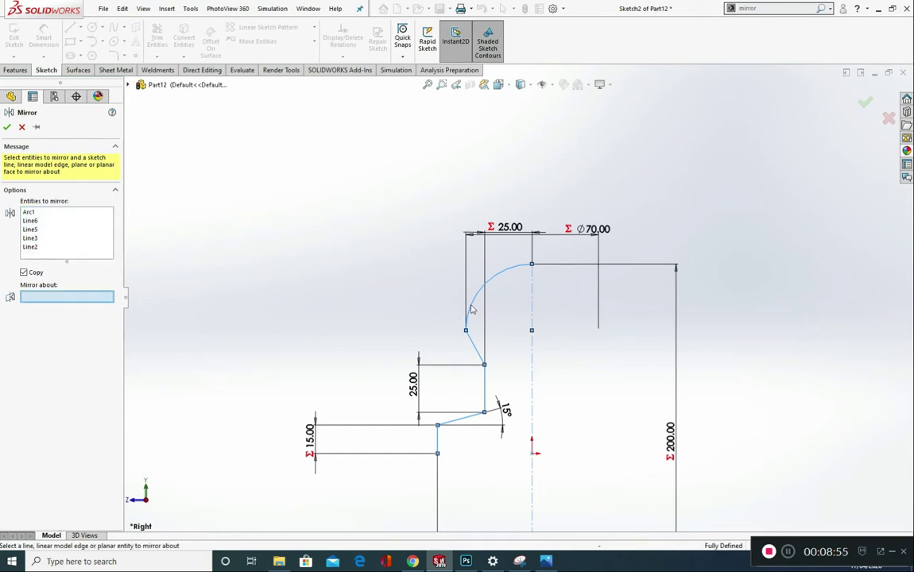
left_click(531, 298)
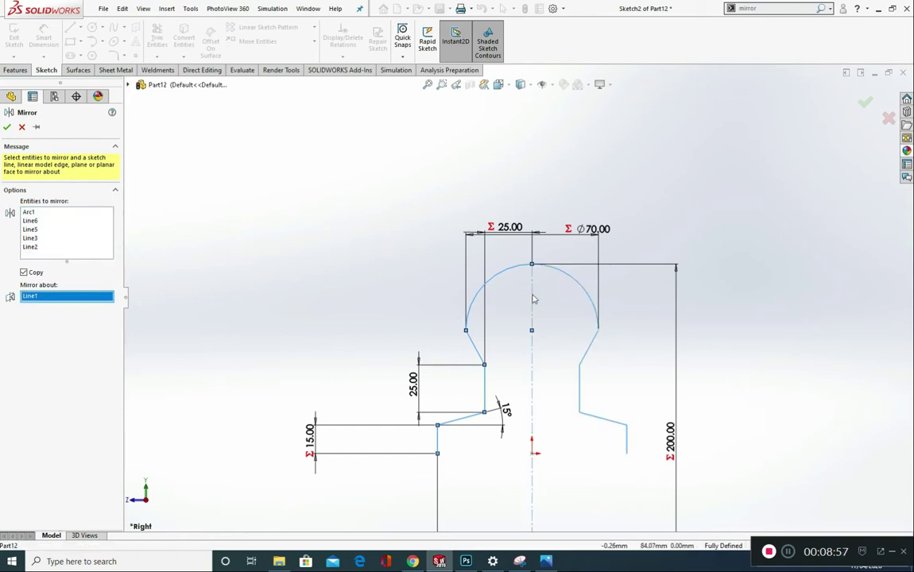
left_click(7, 127)
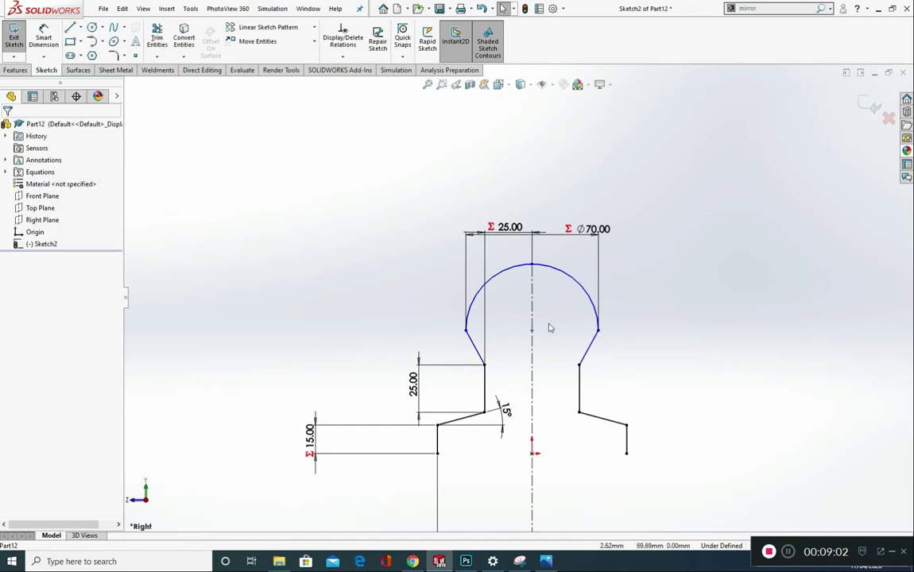
Step: Check the wall thickness dimensions in section A-A of the exam question image in Photos, and return to the SOLIDWORKS sketch
left_click(553, 542)
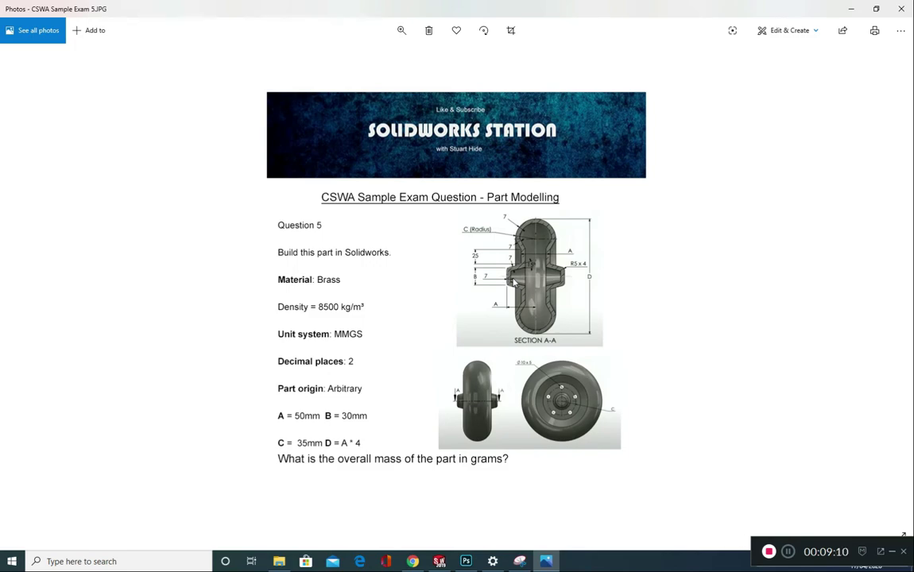
key("alt+Tab")
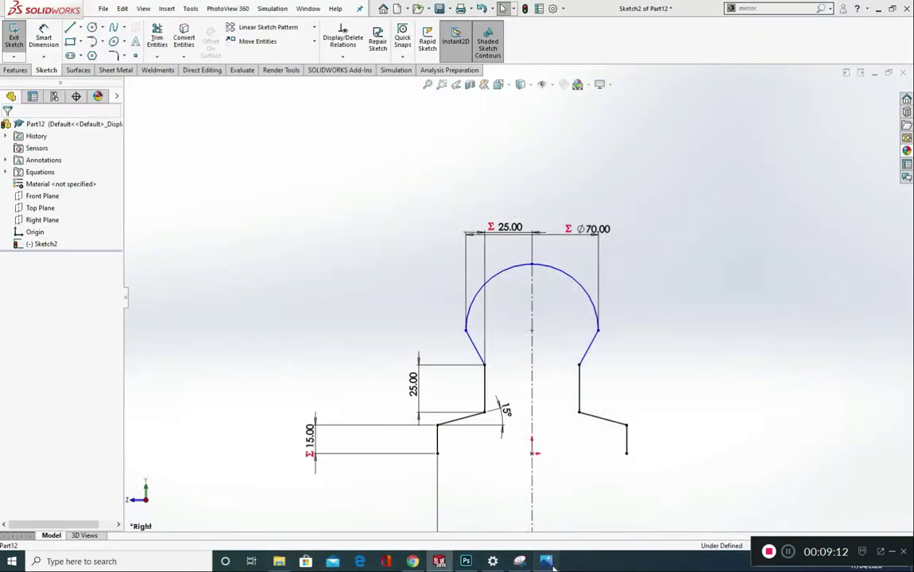
key("alt+Tab")
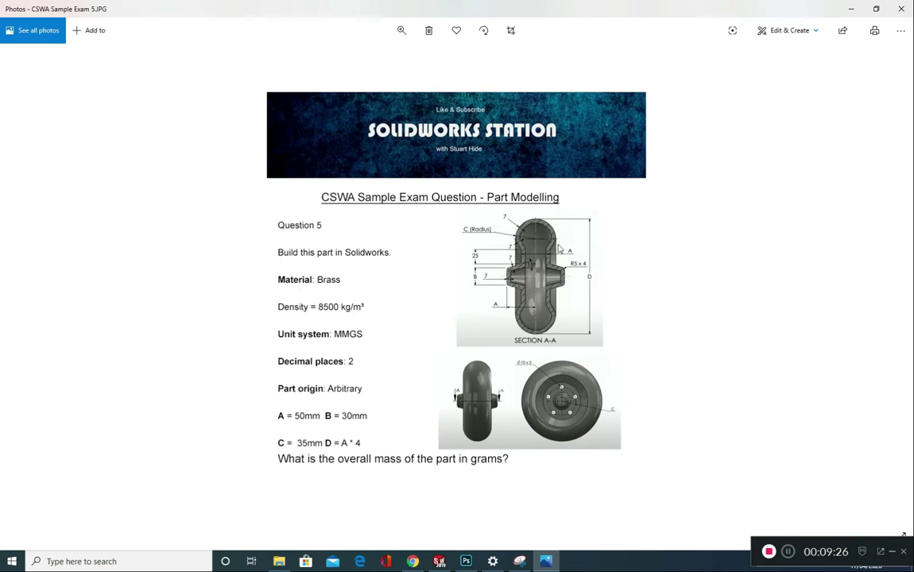
left_click(537, 559)
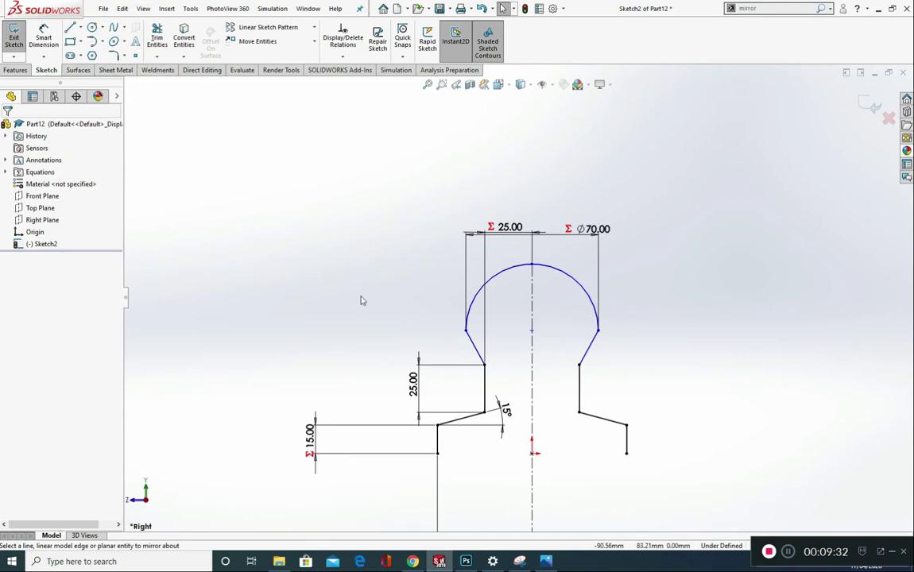
key("s")
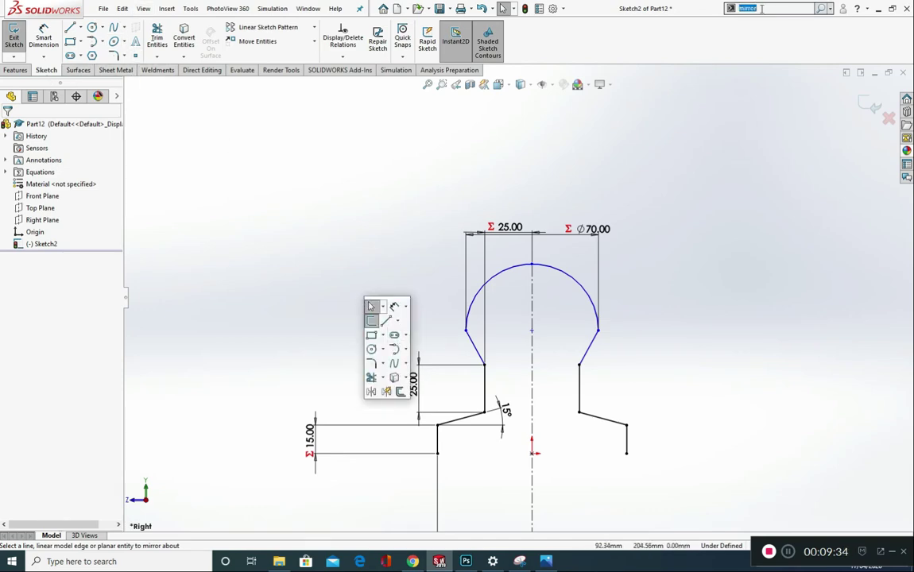
left_click(761, 8)
type("OFF")
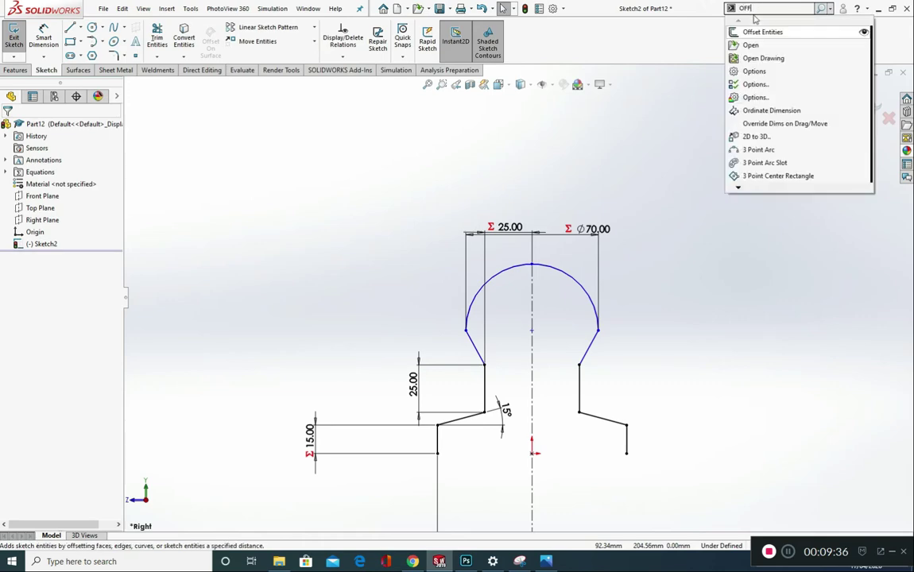
left_click(754, 21)
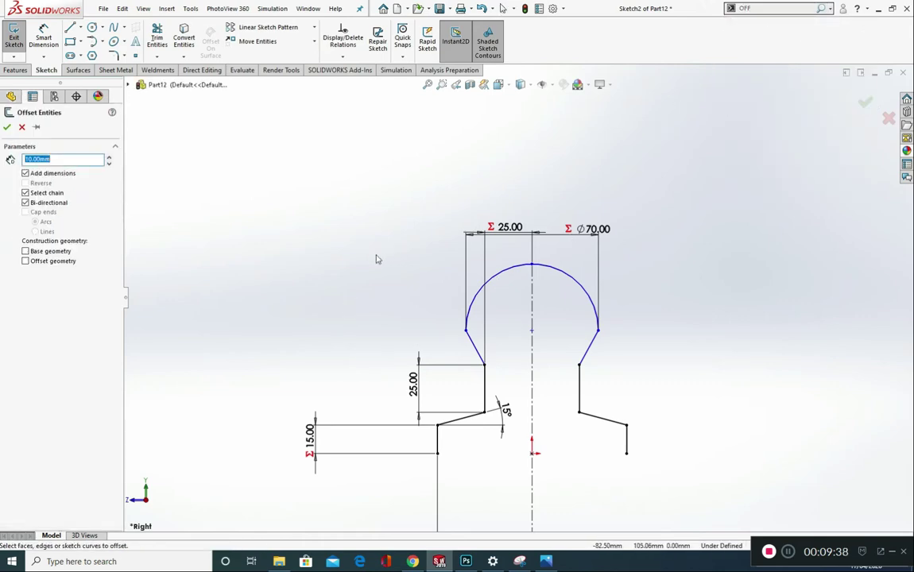
key("Escape")
Step: Offset the whole mirrored profile chain 7 mm inward with Offset Entities, in one direction only and reversed
key("s")
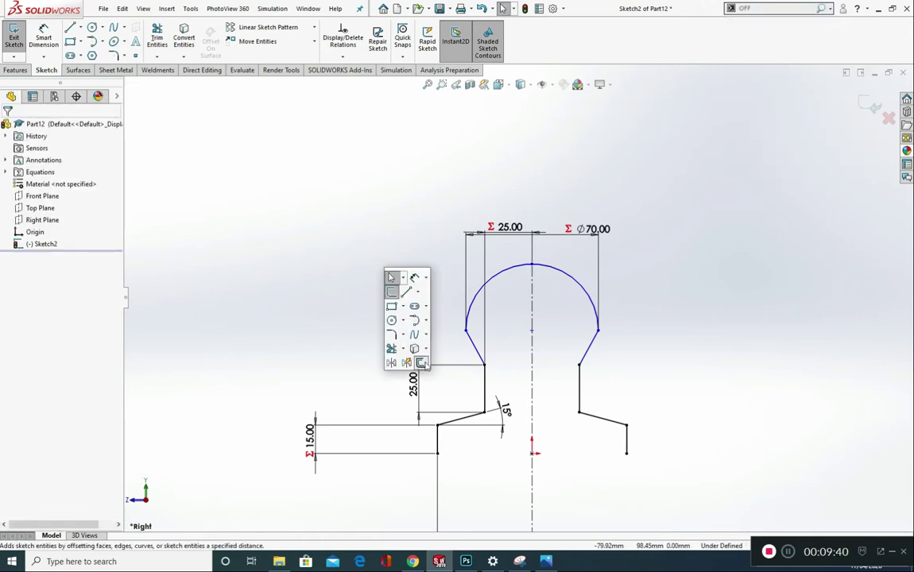
left_click(392, 336)
type("7")
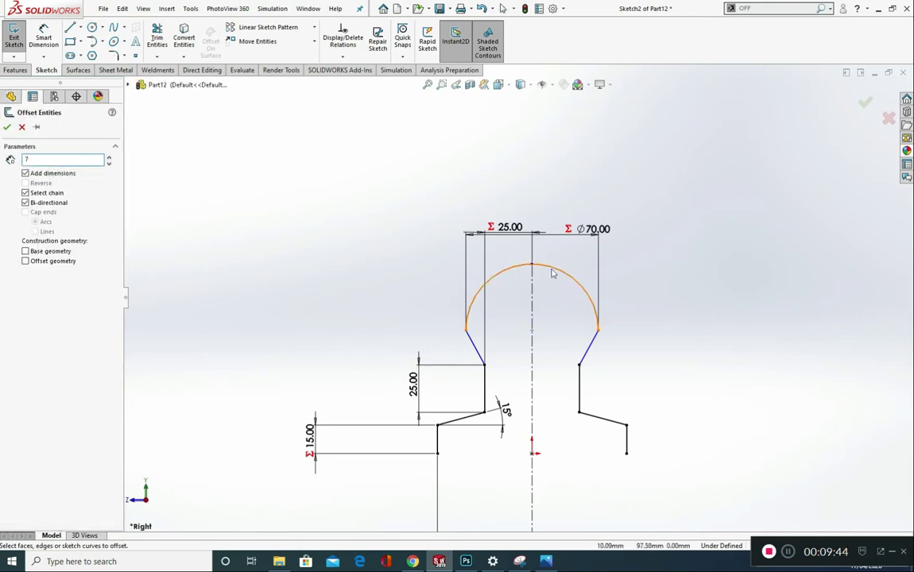
left_click(588, 295)
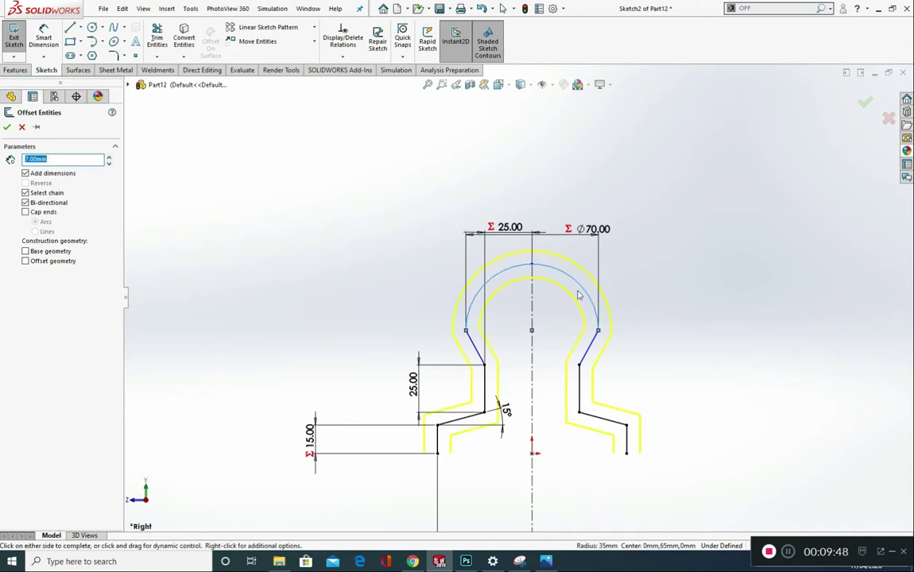
left_click(25, 203)
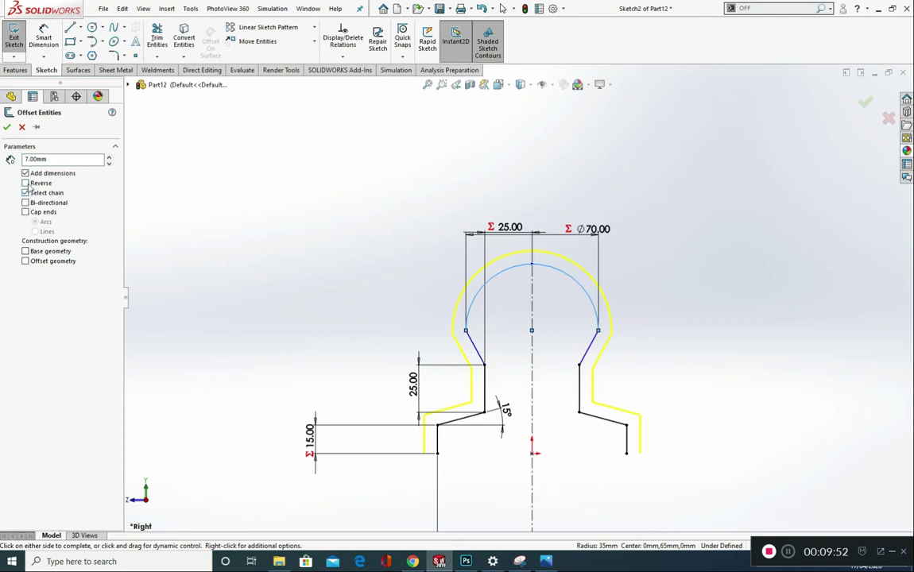
left_click(25, 183)
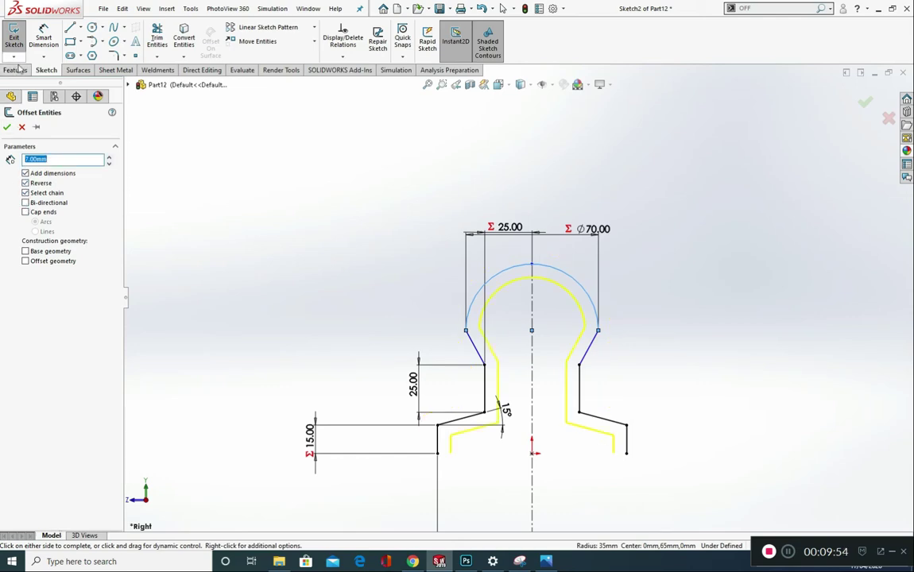
left_click(9, 128)
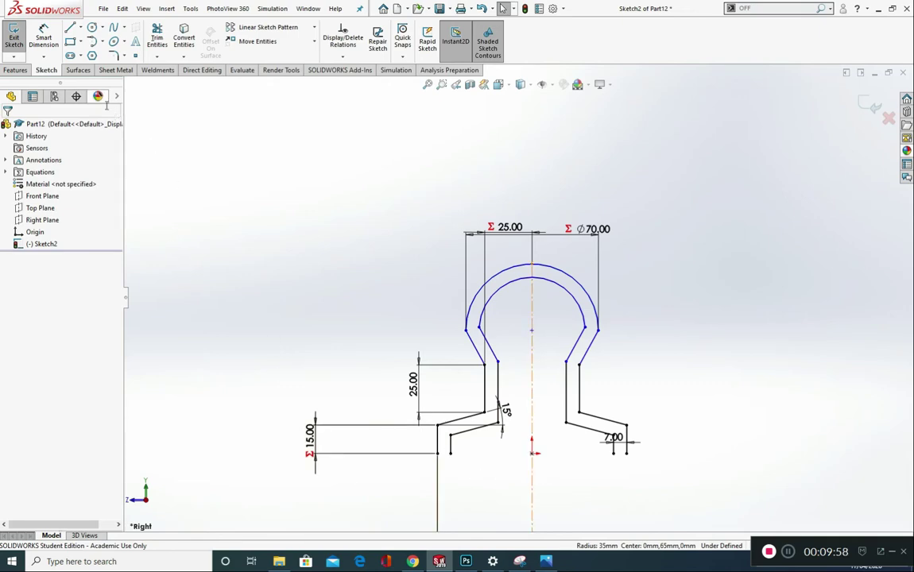
Step: Draw short horizontal lines joining the outer and inner profile endpoints at both lower open ends to close the contour
left_click(70, 27)
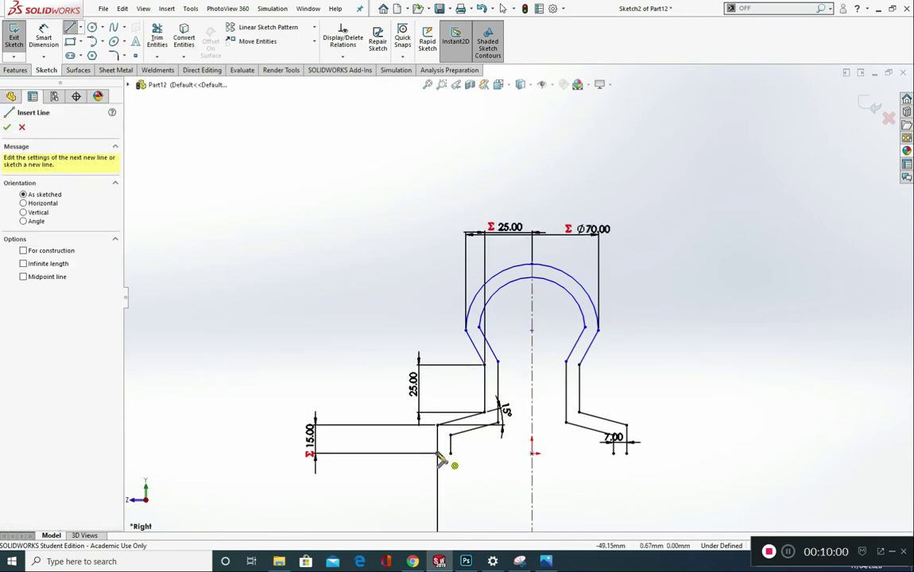
left_click(438, 453)
left_click(450, 453)
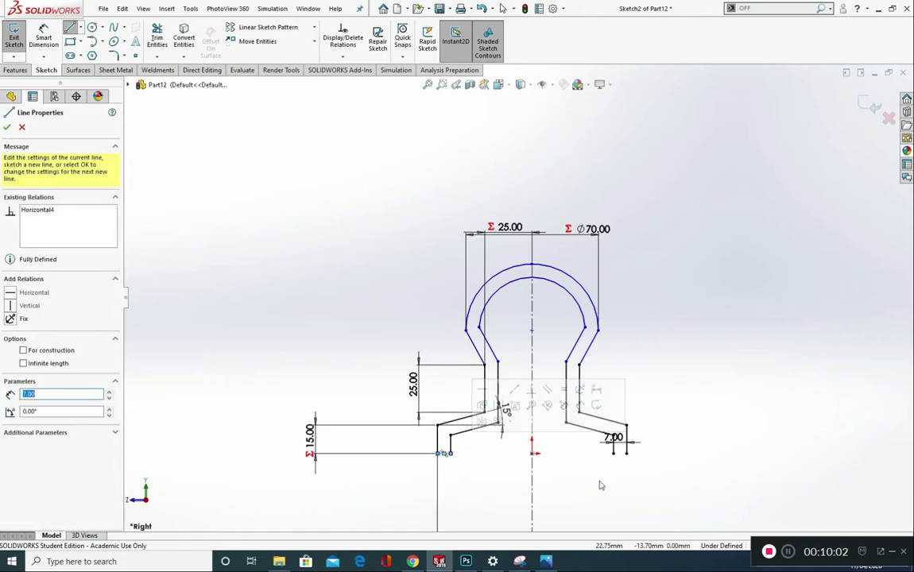
left_click(613, 453)
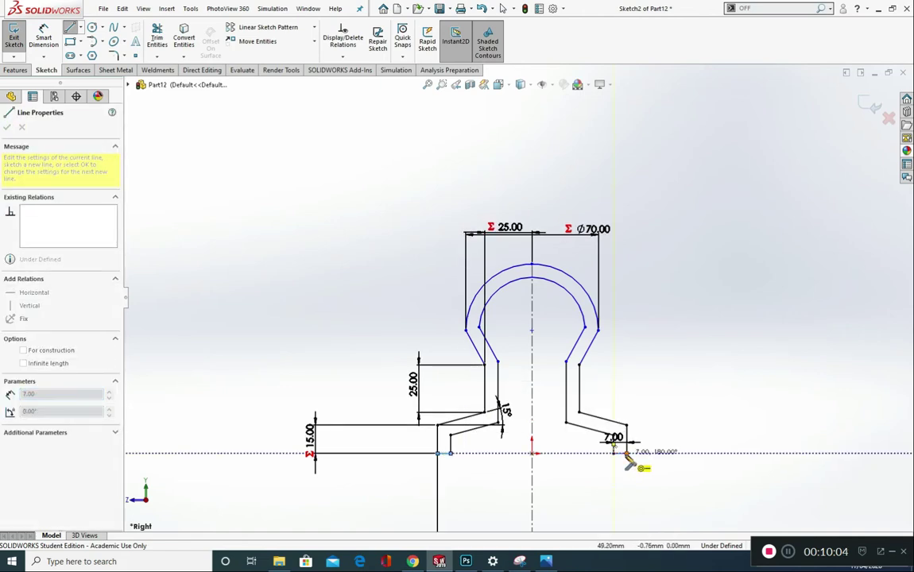
left_click(626, 453)
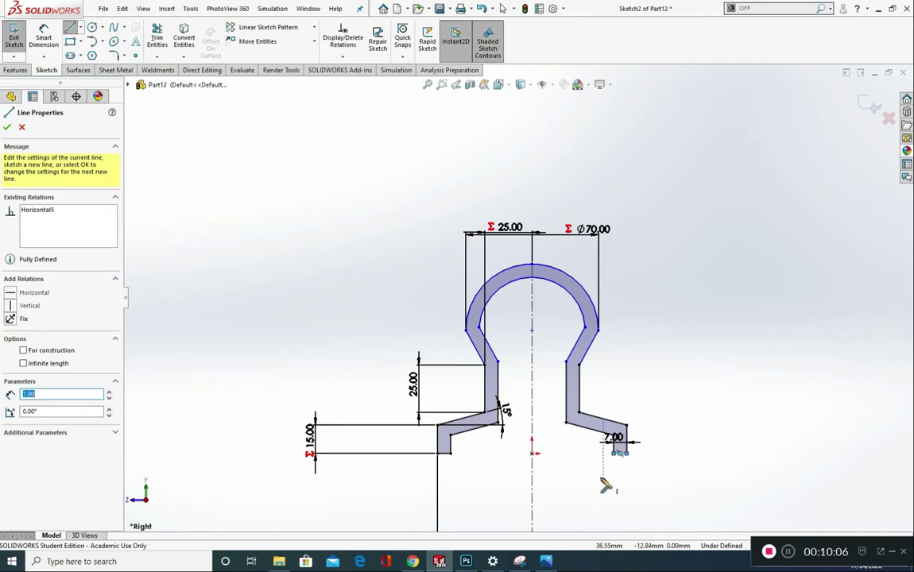
Step: Draw a horizontal construction midpoint line centred on the origin, between the two lower ends of the profile
left_click(79, 27)
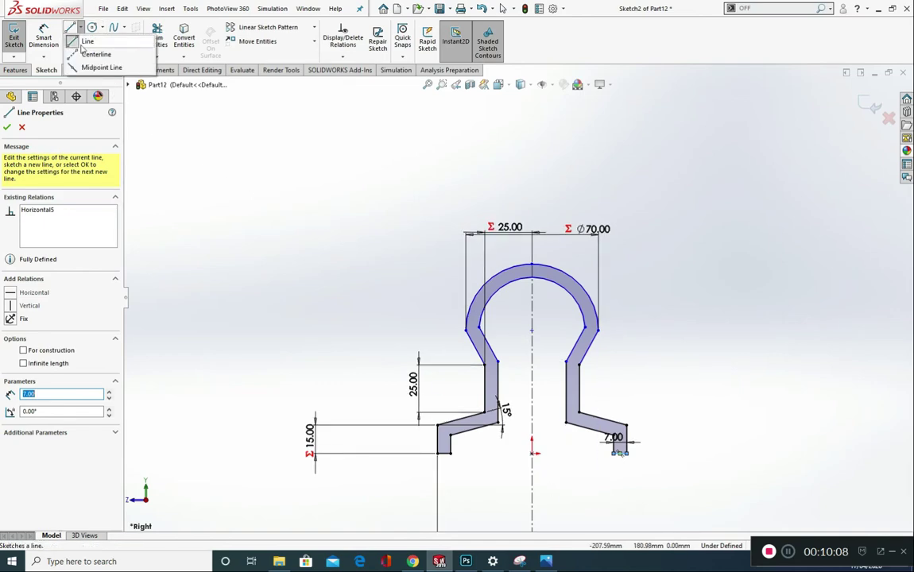
left_click(83, 41)
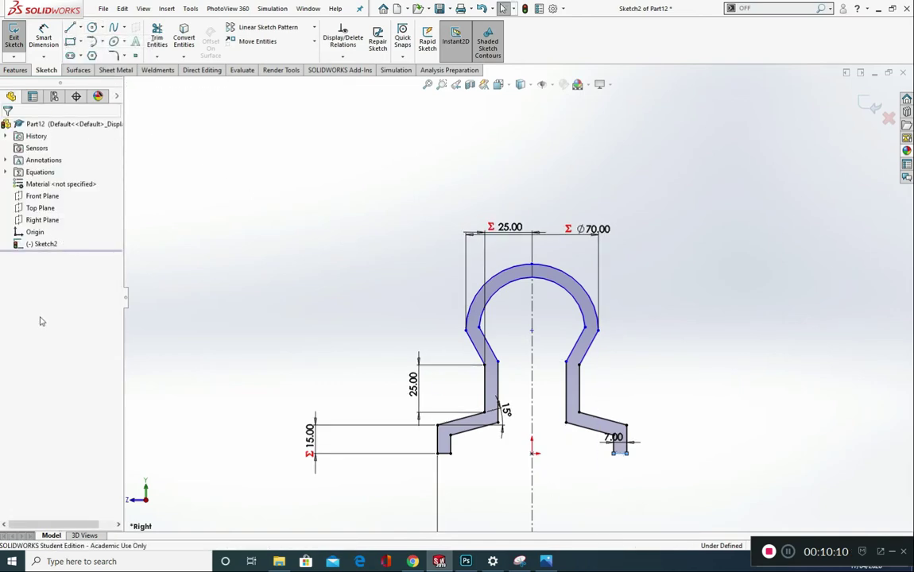
left_click(70, 27)
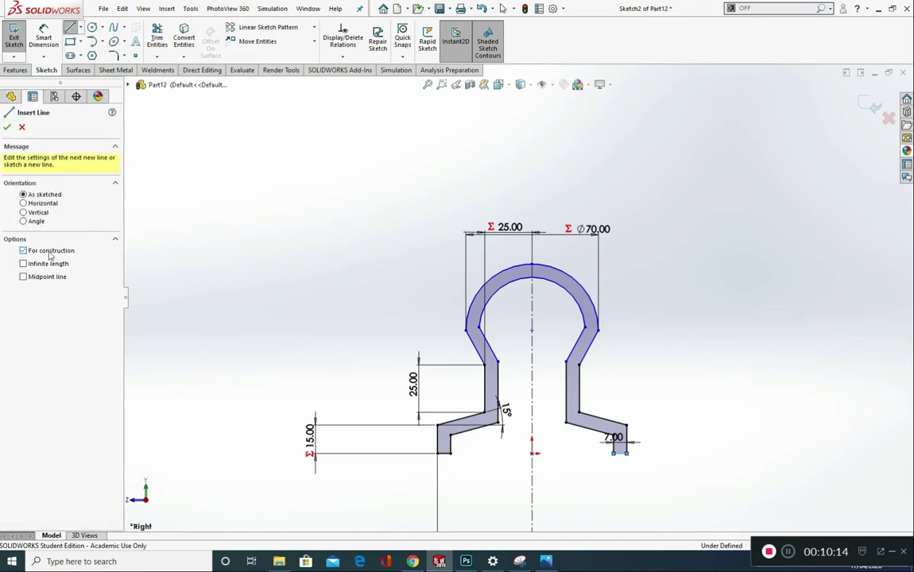
left_click(50, 279)
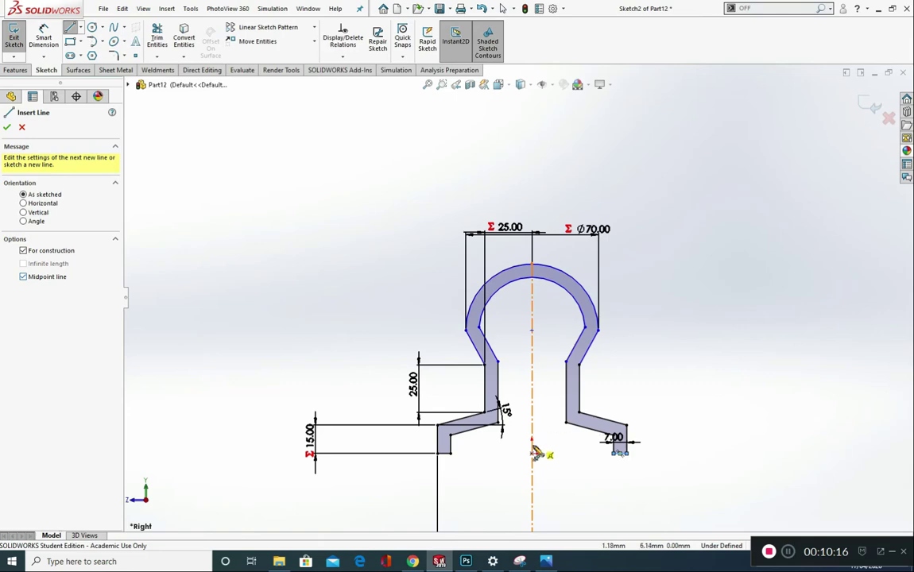
left_click(532, 453)
left_click(586, 453)
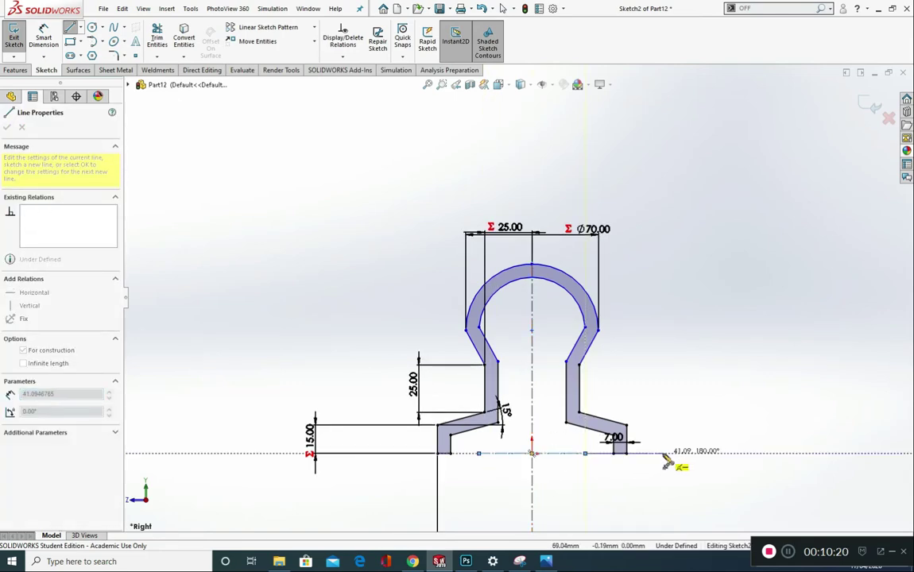
Step: Revolve the closed wheel profile 360 degrees about the horizontal construction line through the origin
key("Escape")
key("Escape")
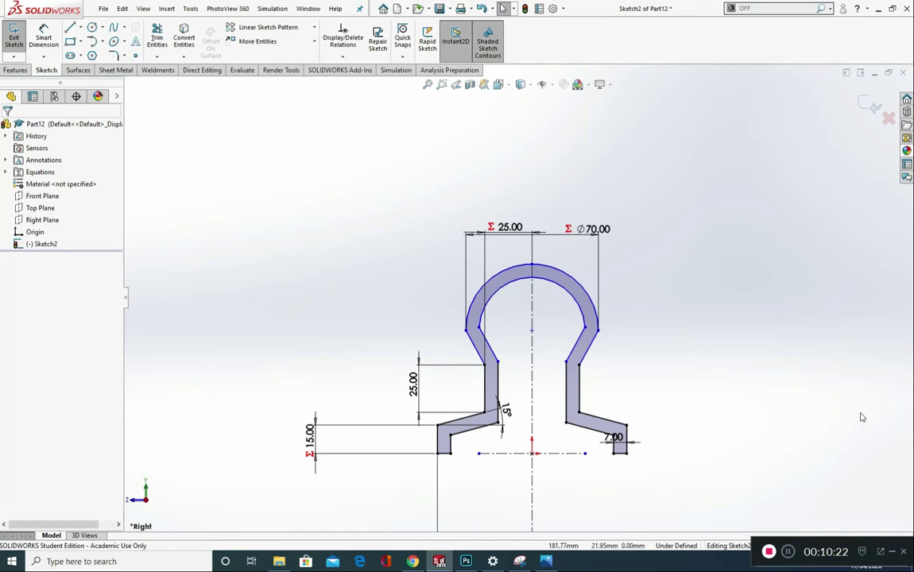
left_click(14, 71)
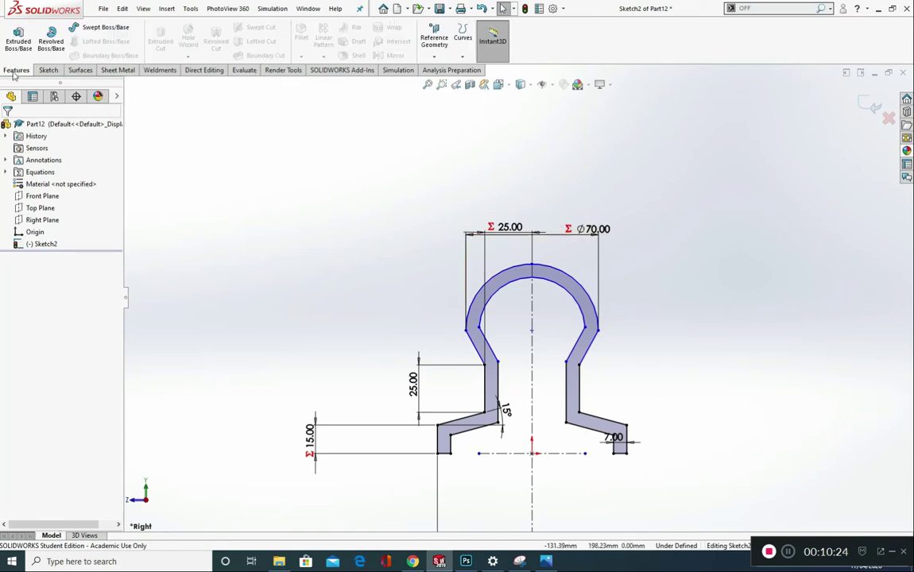
left_click(51, 38)
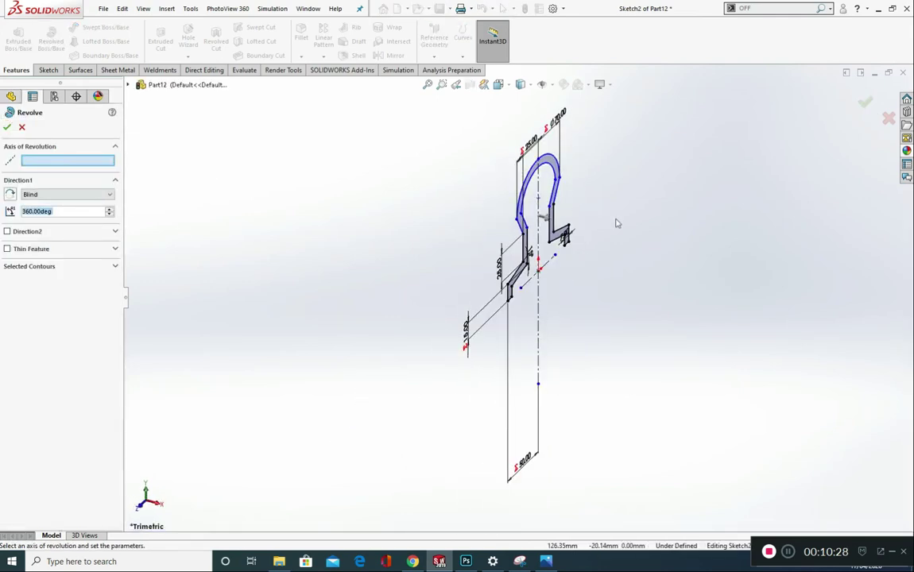
scroll(556, 254, "down", 4)
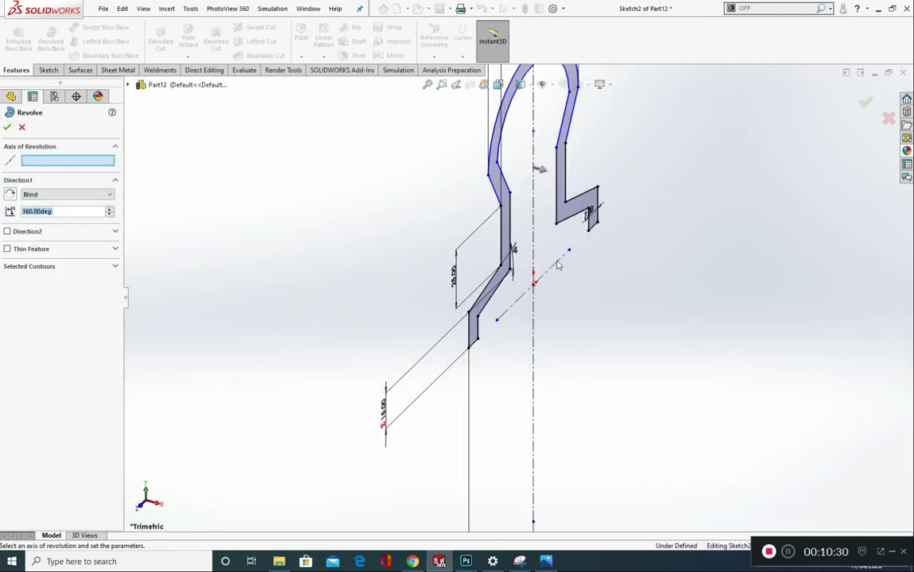
left_click(557, 263)
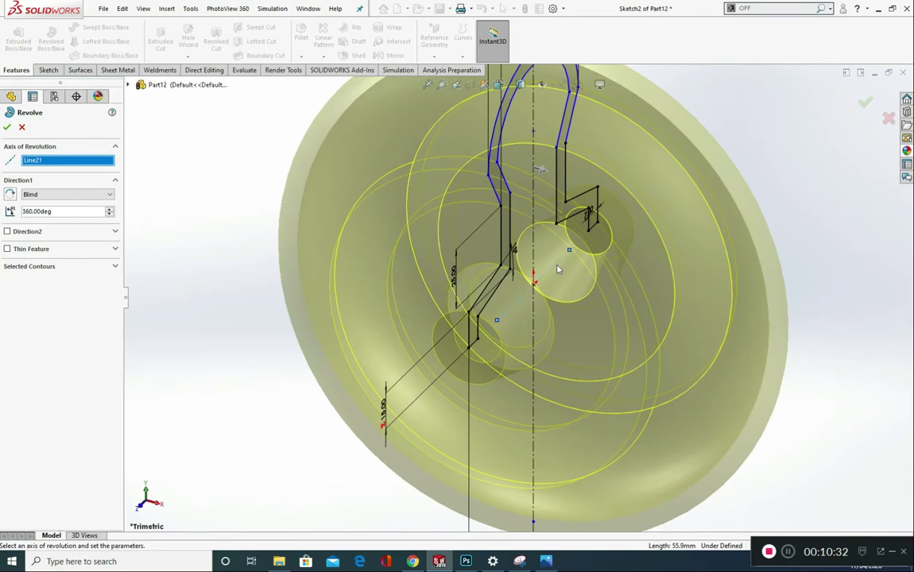
middle_click_drag(563, 296, 538, 288)
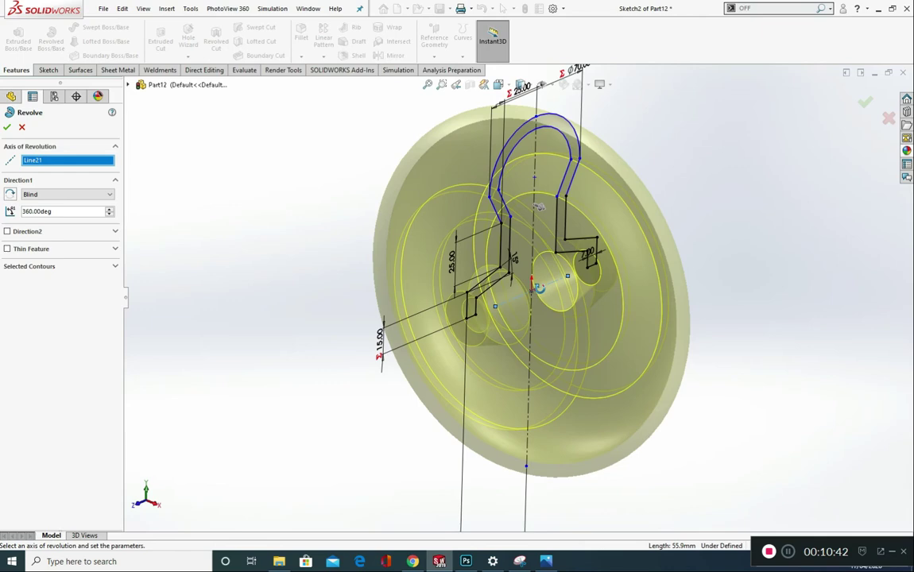
left_click(7, 129)
left_click(213, 322)
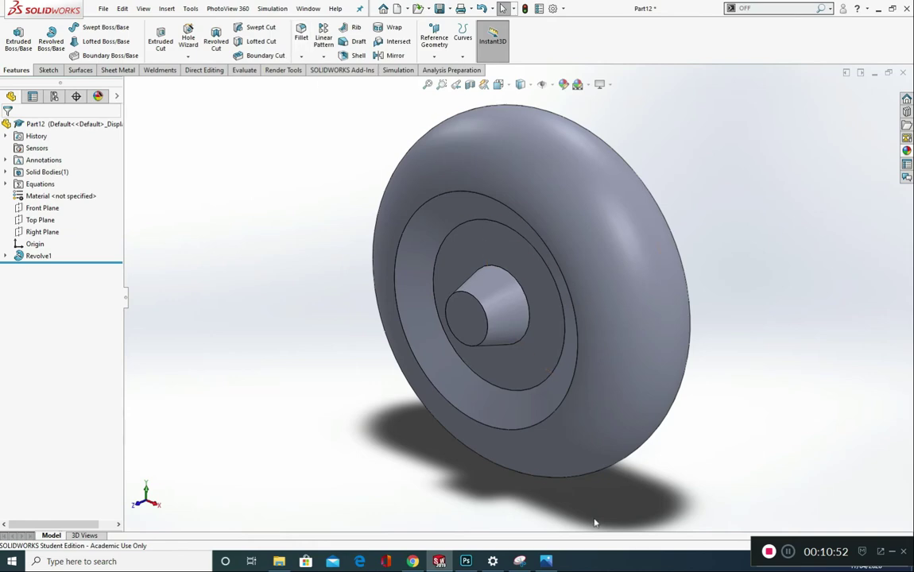
Step: Check the exam question image in Photos, and fillet the outer end edges of both hubs with a 5 mm radius in SOLIDWORKS
left_click(547, 563)
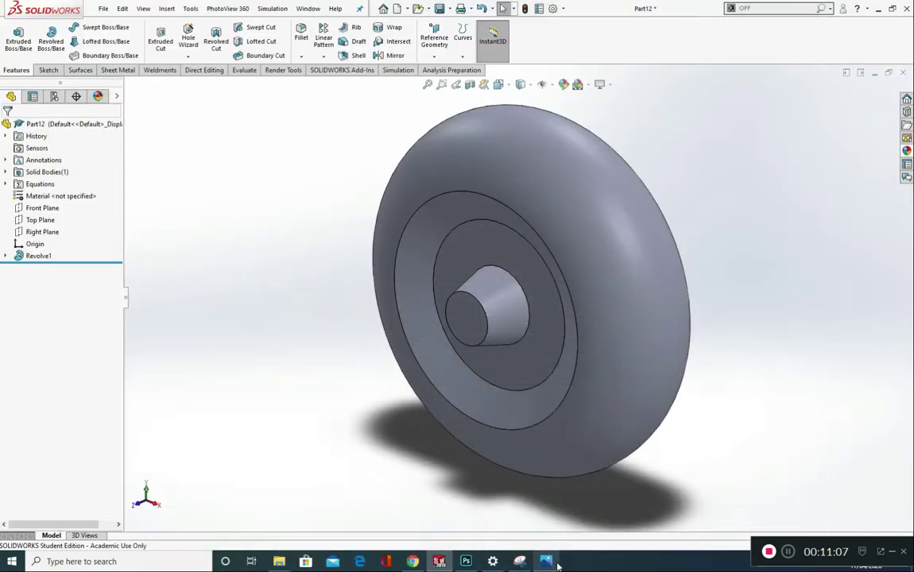
left_click(439, 561)
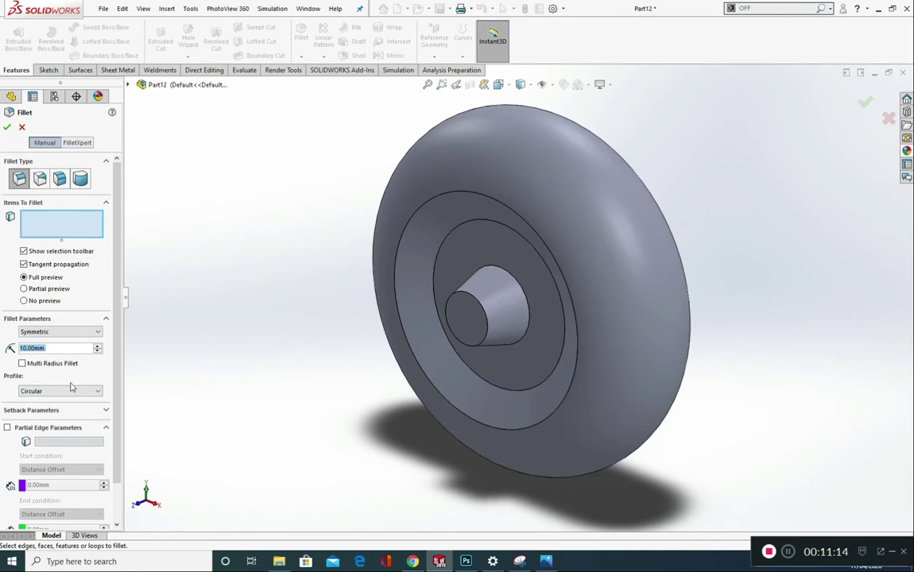
type("5")
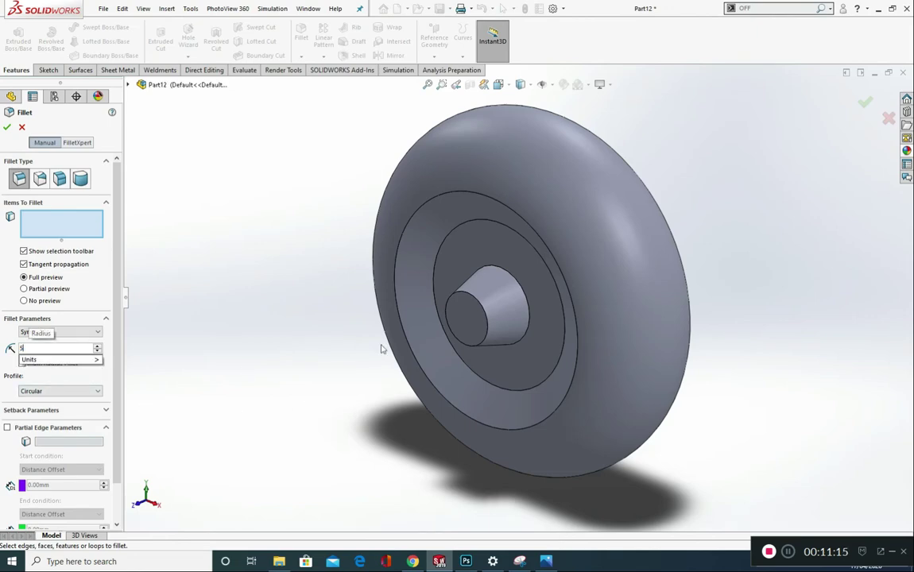
left_click(482, 309)
middle_click_drag(534, 343, 602, 347)
left_click(608, 294)
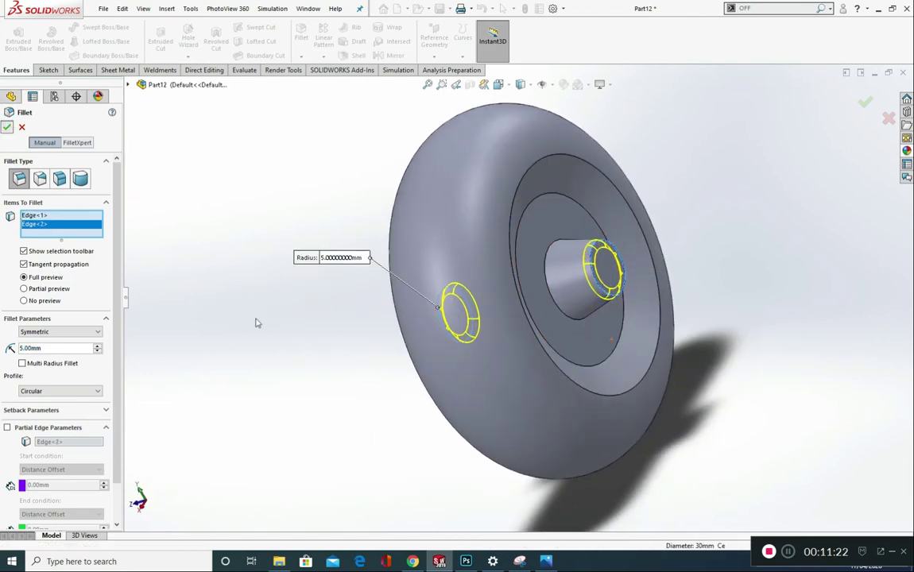
key("Return")
middle_click_drag(256, 347, 329, 320)
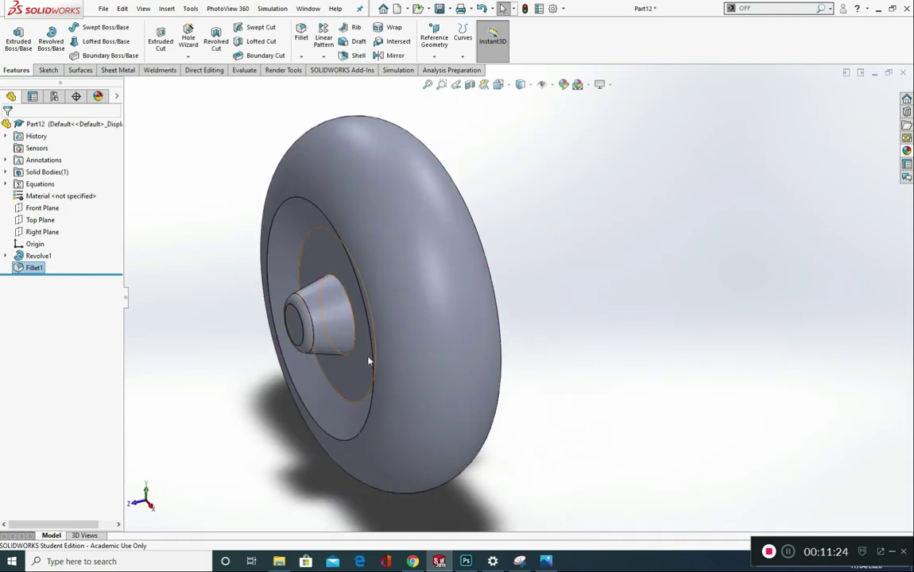
Step: Examine the hole size, count and pitch radius in the enlarged exam question image in Photos, and return to SOLIDWORKS
left_click(546, 560)
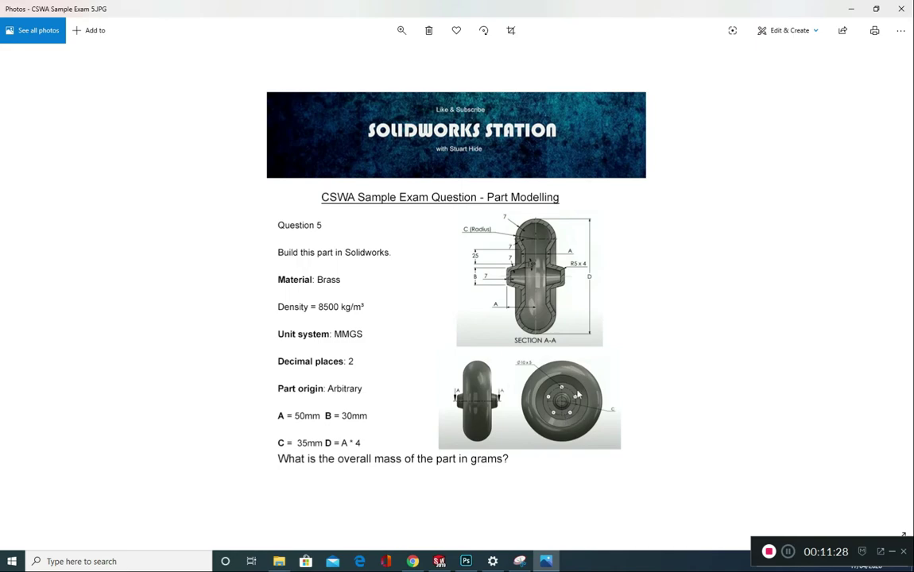
left_click(401, 30)
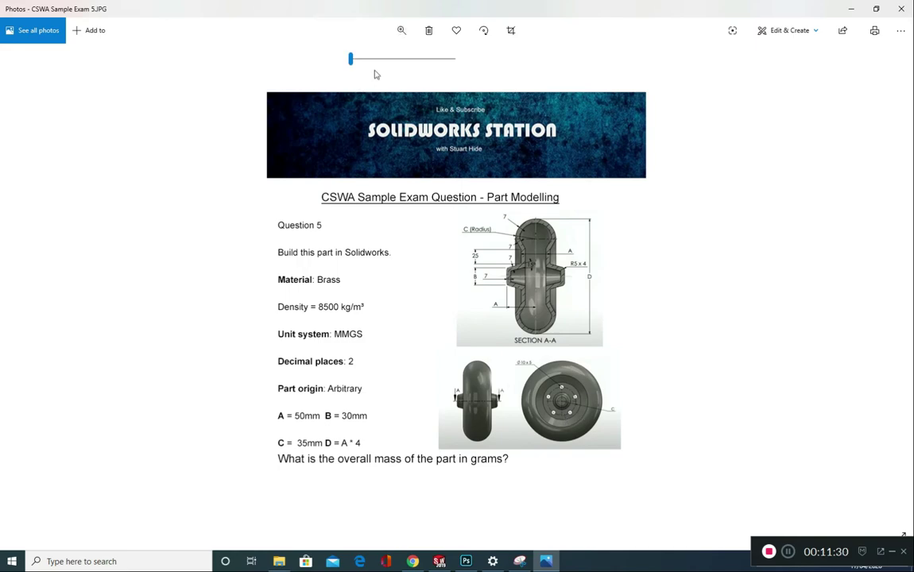
left_click_drag(373, 58, 429, 58)
left_click_drag(765, 347, 588, 73)
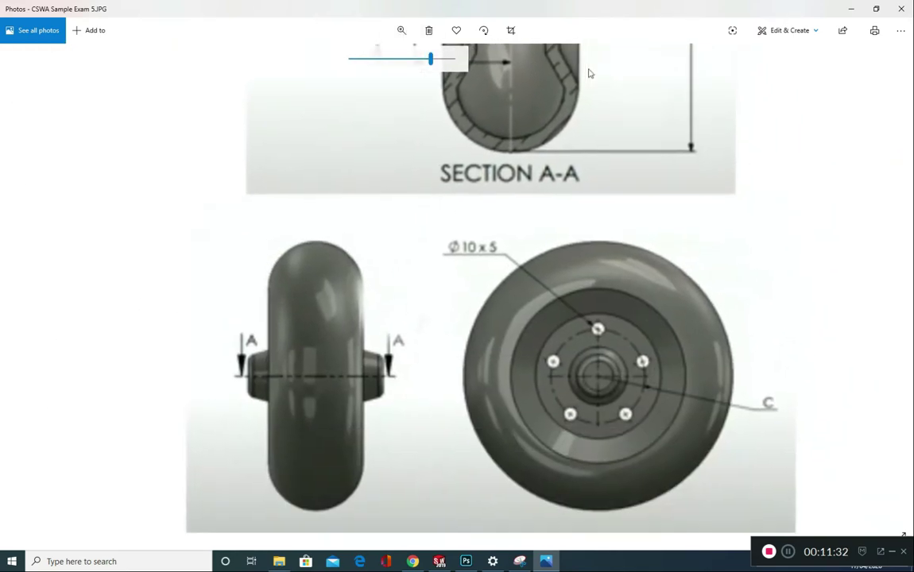
left_click_drag(619, 354, 468, 272)
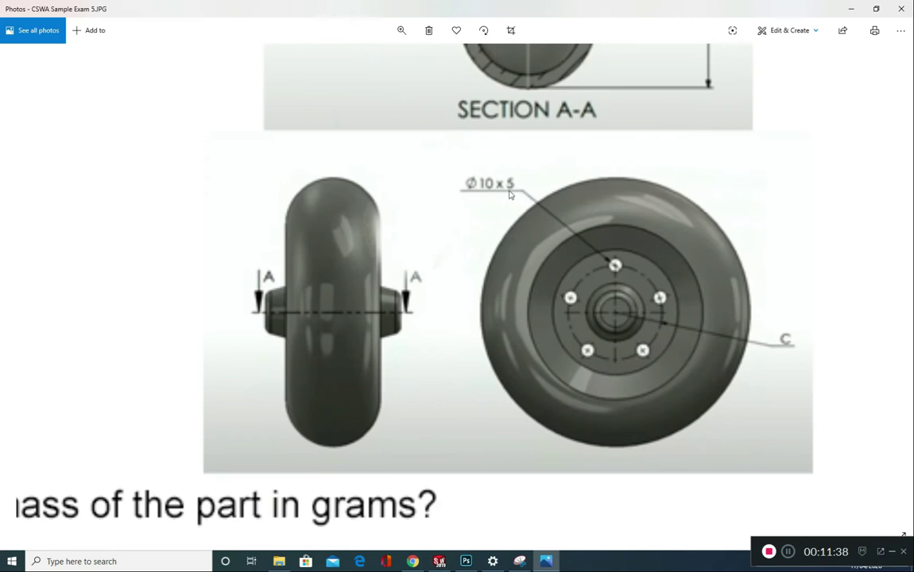
scroll(563, 279, "up", 5)
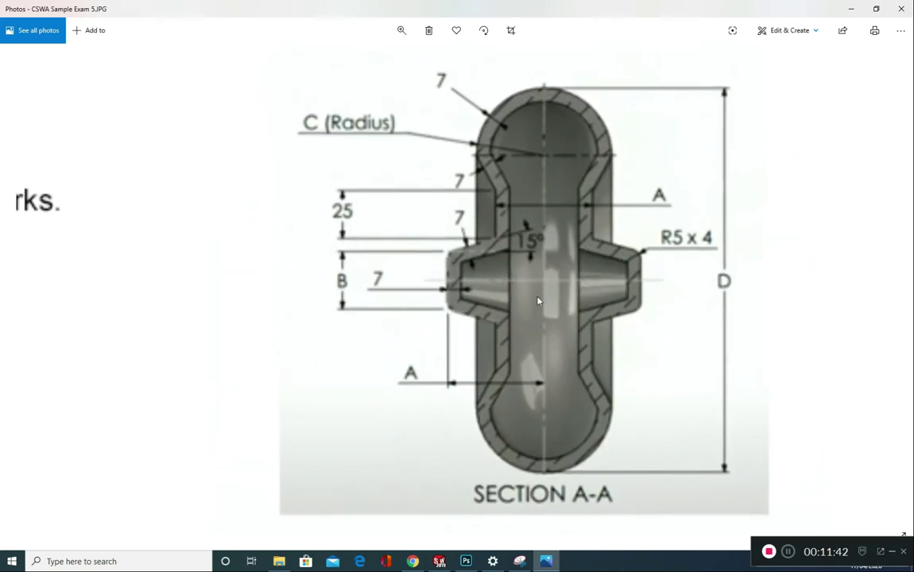
scroll(516, 238, "down", 5)
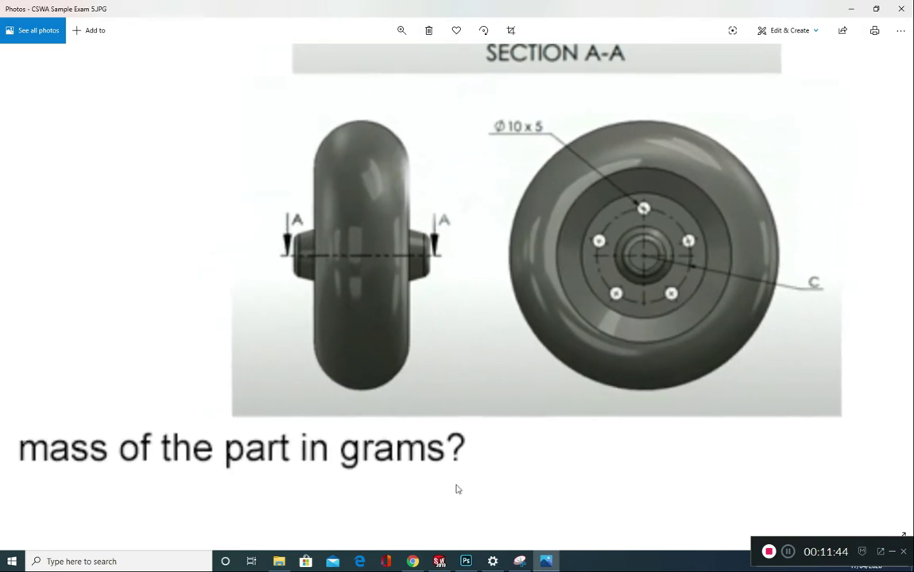
left_click_drag(609, 434, 581, 504)
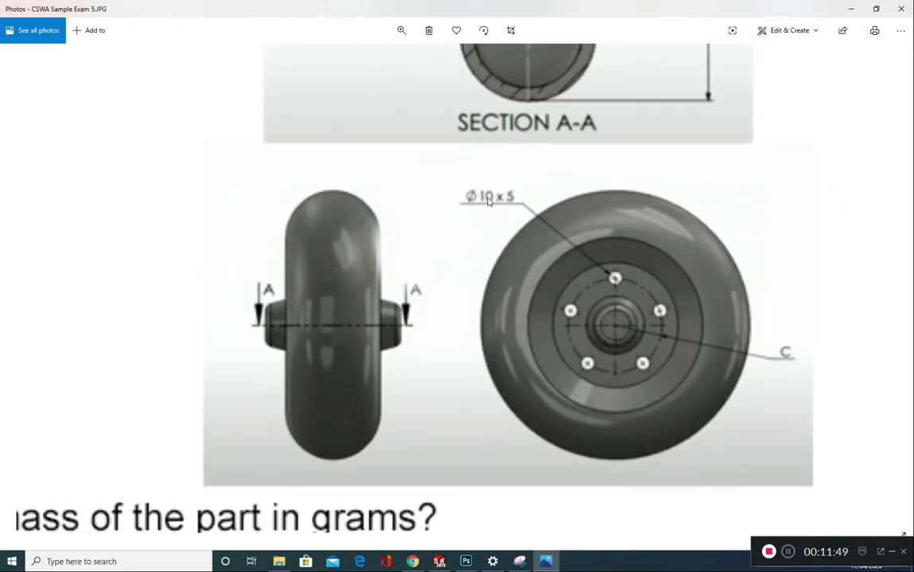
left_click(555, 561)
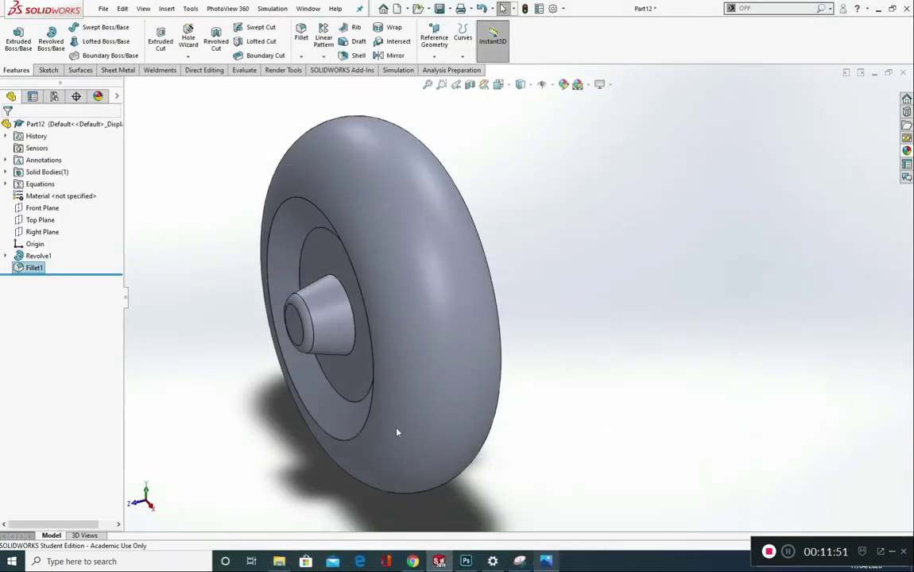
Step: Start a sketch on the flat ring face around the hub and draw a circle of about 3.6 mm radius, about 32.3 mm above the origin
left_click(293, 325)
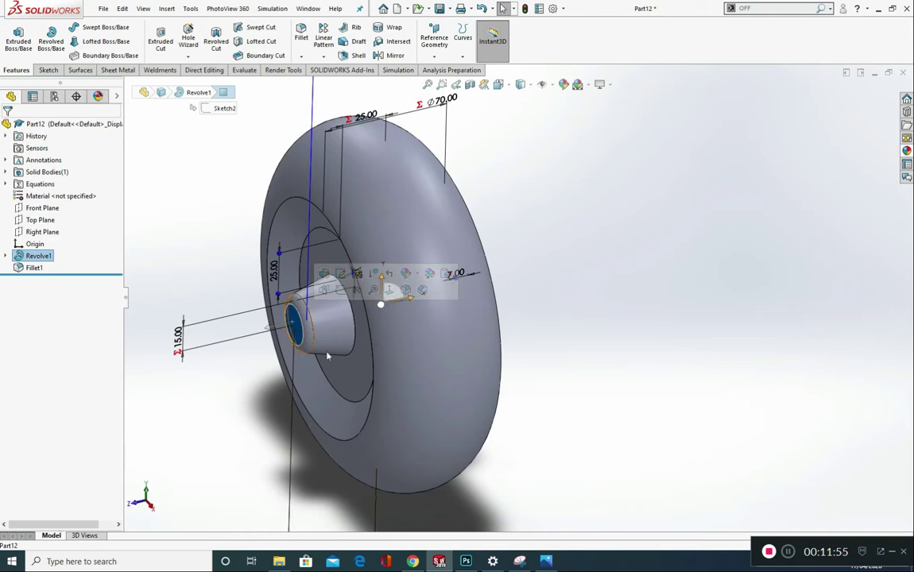
key("Escape")
left_click(317, 254)
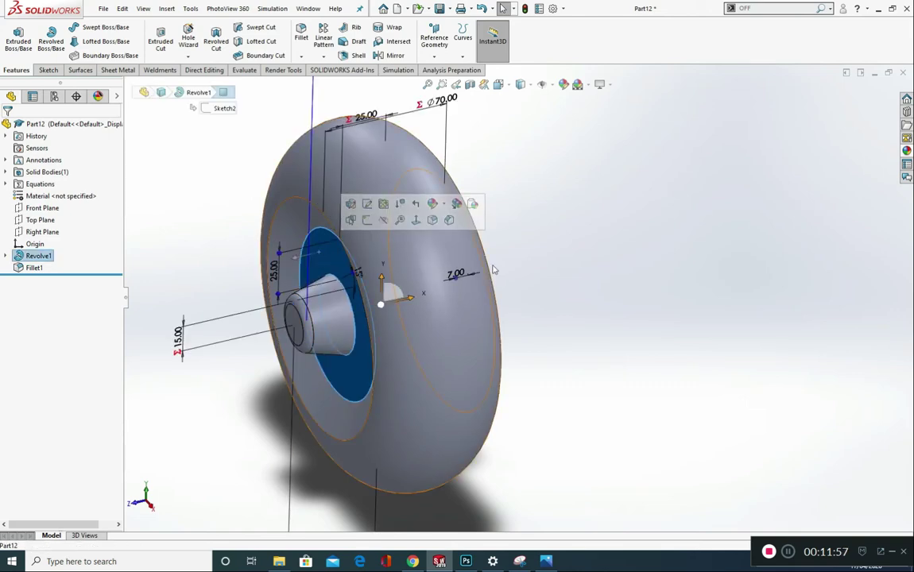
left_click(416, 222)
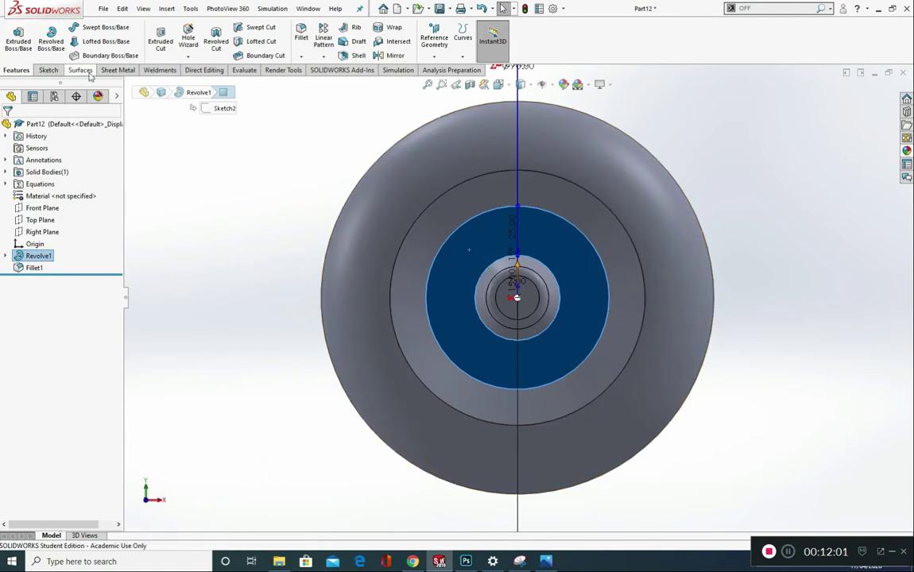
left_click(47, 70)
left_click(92, 27)
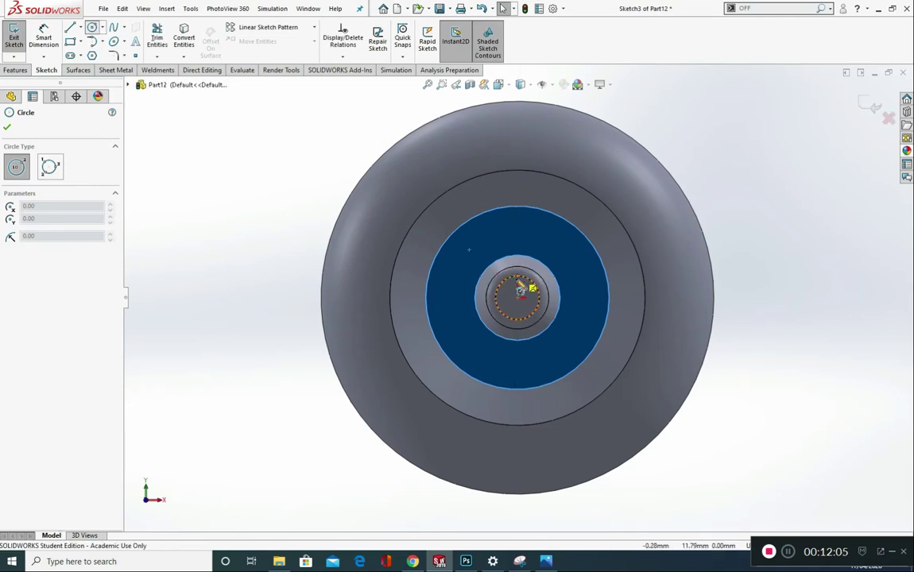
left_click(517, 230)
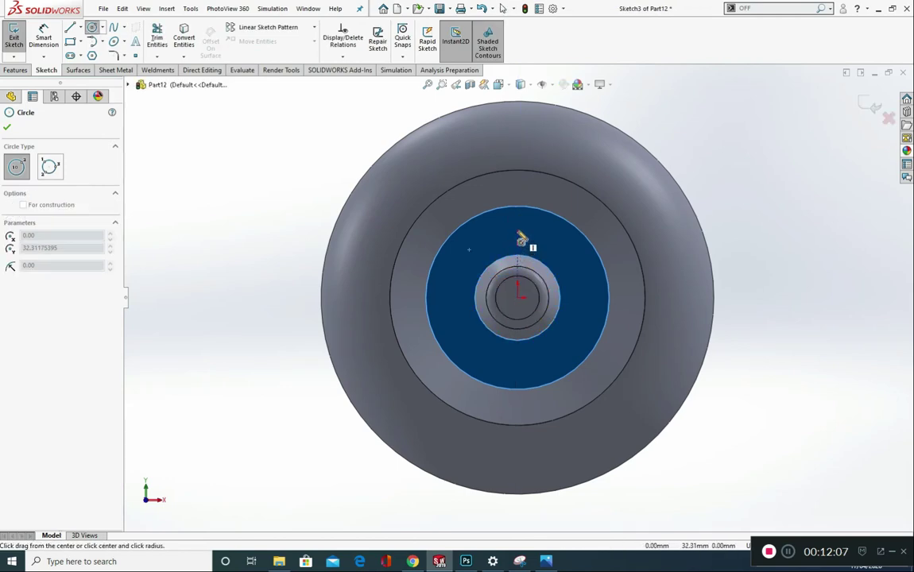
left_click(519, 236)
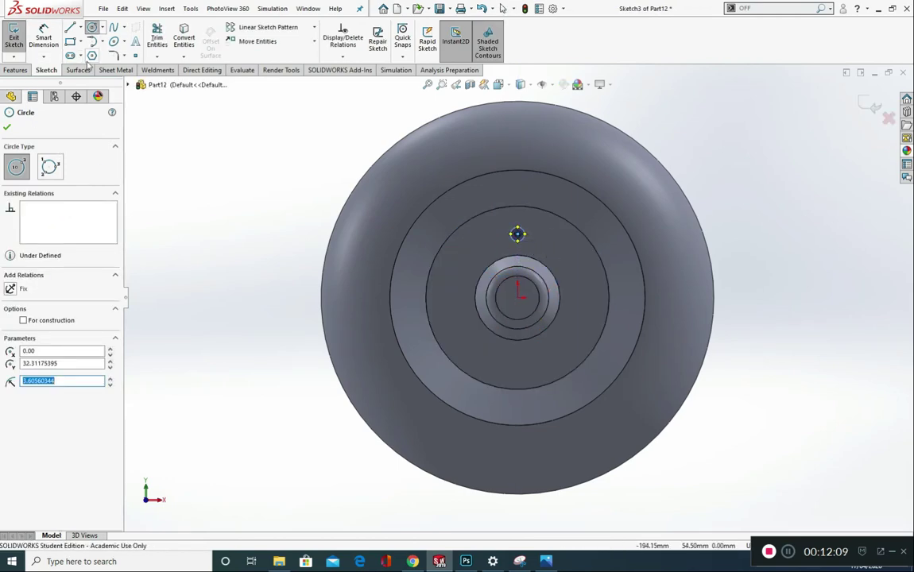
Step: Circular-pattern the small circle about the origin with 5 equally spaced instances over 360 degrees, checking the exam image in Photos
left_click(314, 27)
left_click(266, 52)
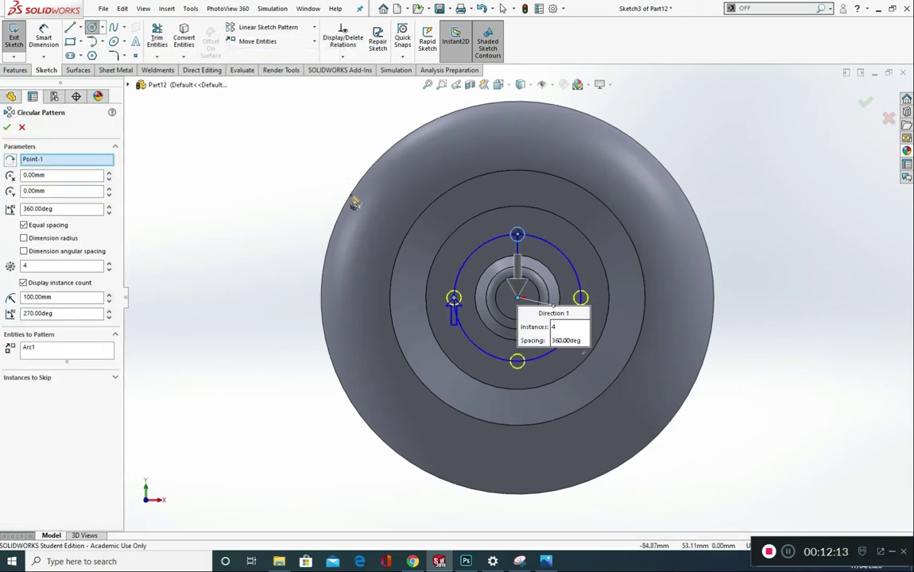
double_click(43, 267)
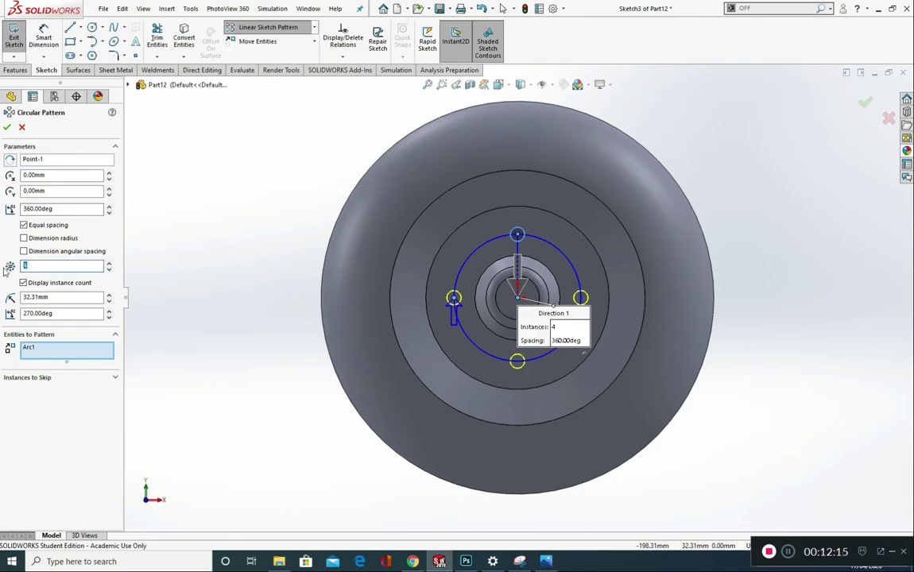
type("5")
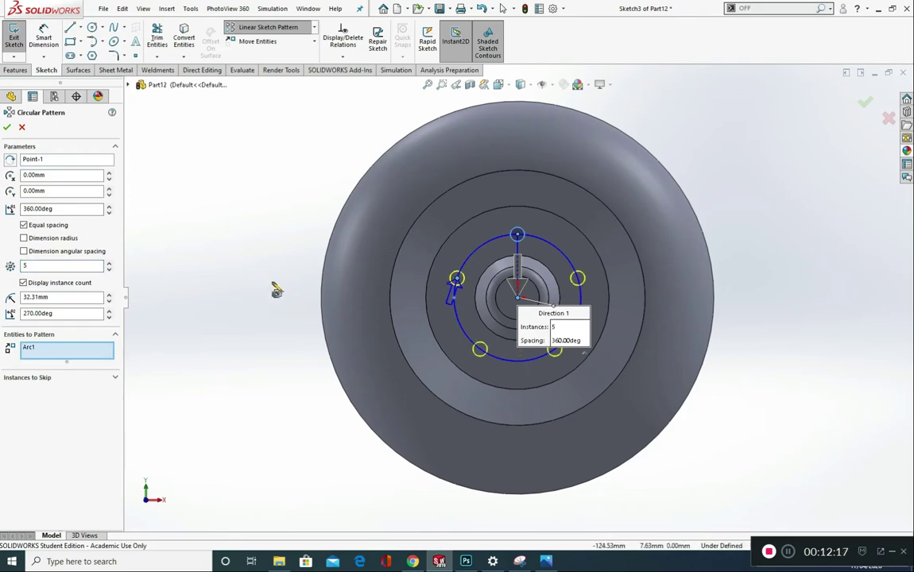
left_click(546, 562)
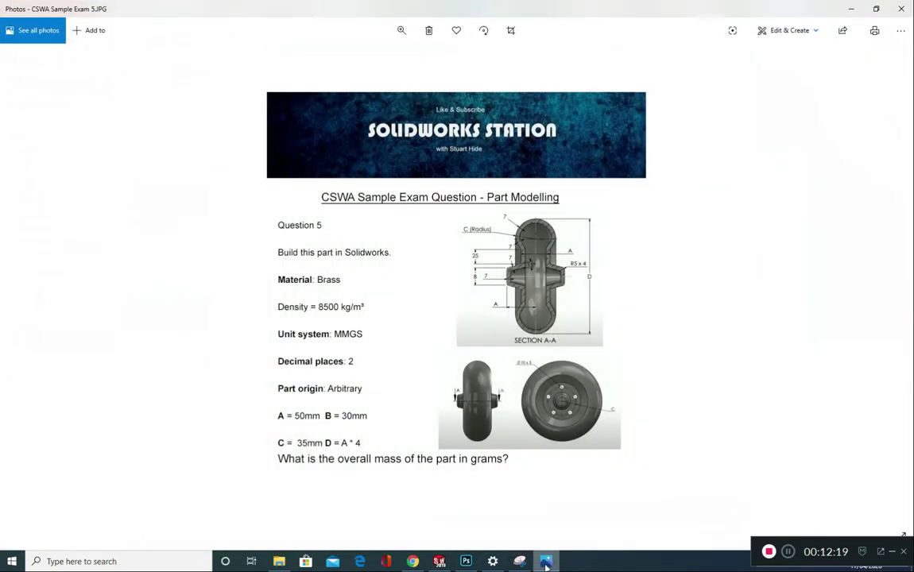
left_click(545, 562)
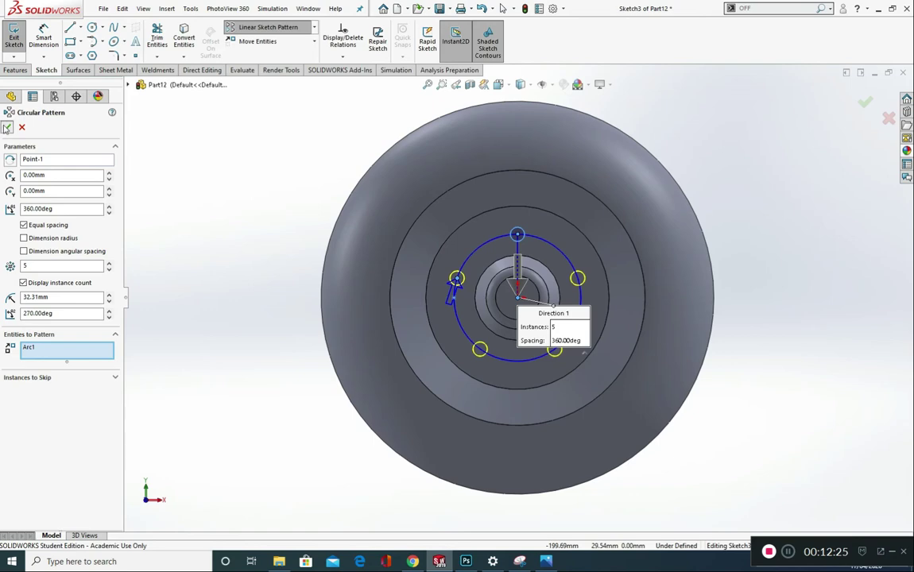
left_click(7, 128)
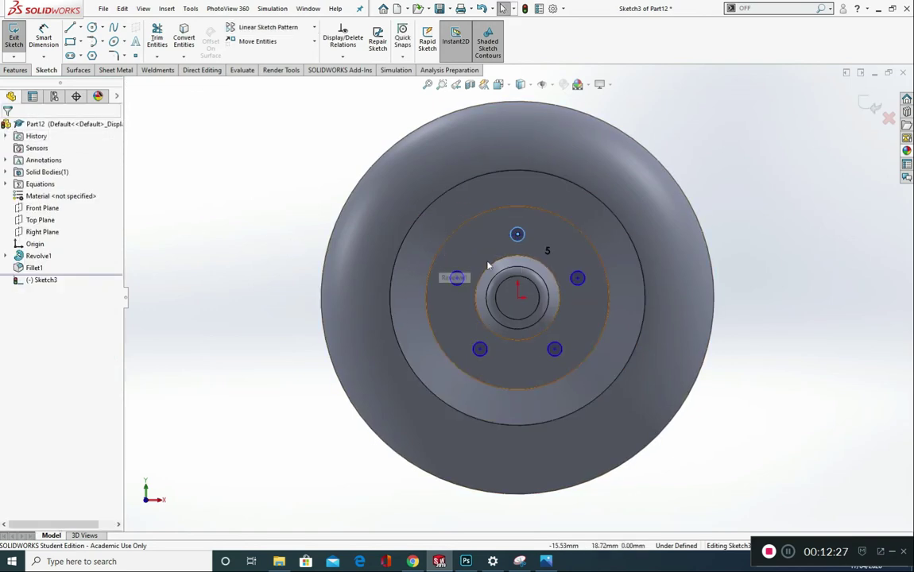
Step: Make all five small circles around the hub equal in size
left_click(518, 231)
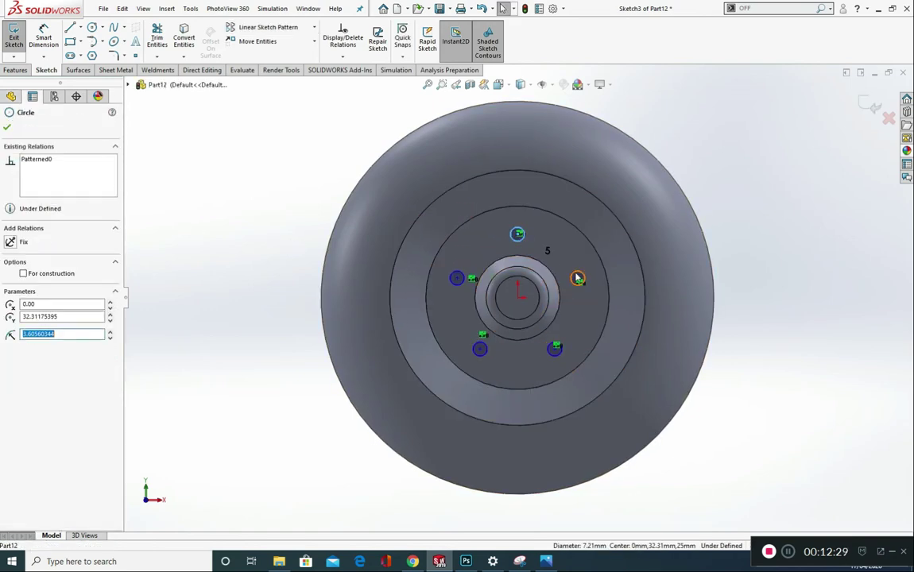
left_click(578, 278, "ctrl")
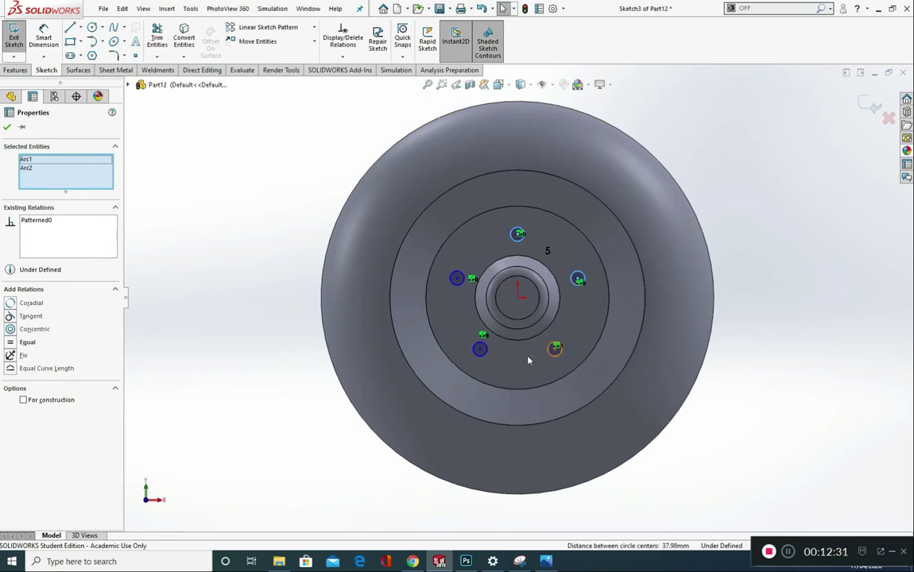
left_click(554, 348, "ctrl")
left_click(479, 348, "ctrl")
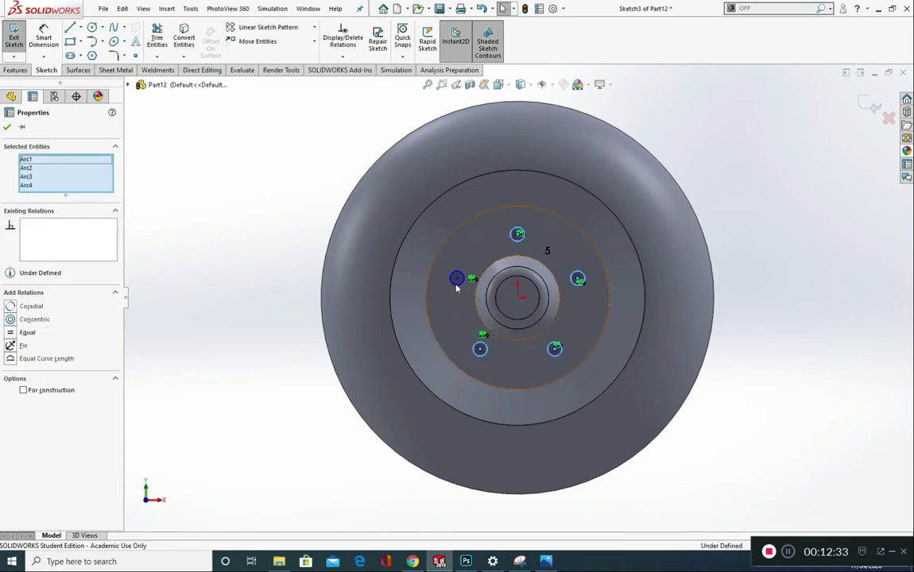
left_click(456, 278, "ctrl")
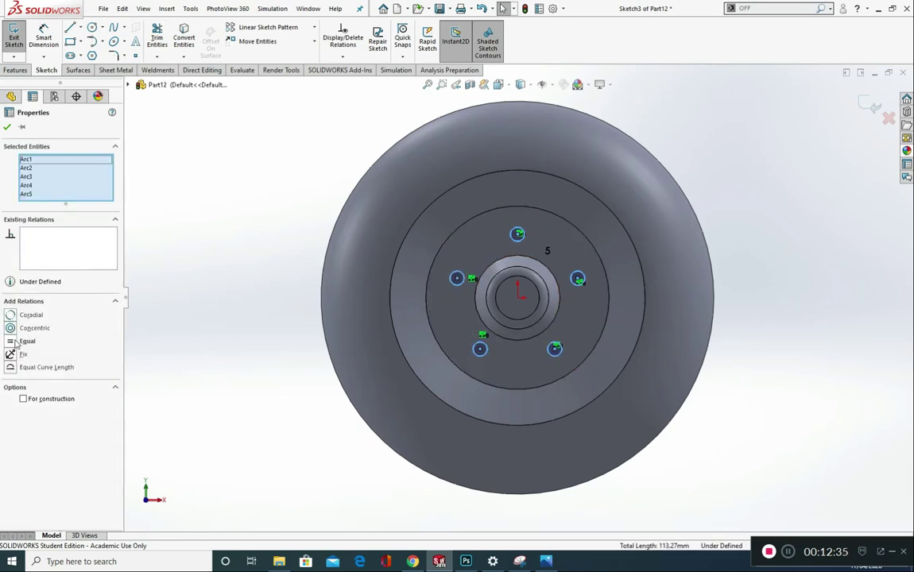
Step: Dimension the diameter of the small circle directly above the origin as 10 mm
left_click(44, 37)
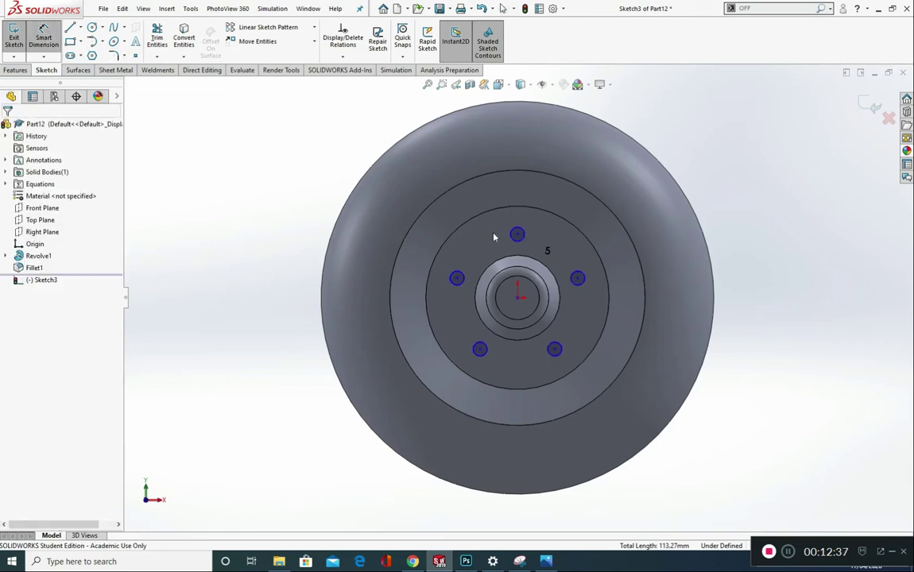
left_click(516, 233)
left_click(306, 152)
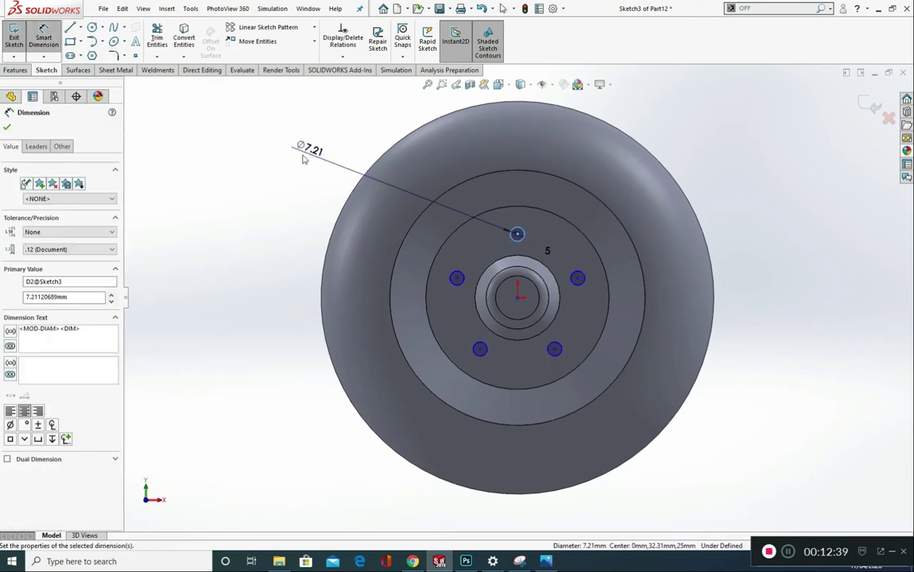
type("10")
key("Return")
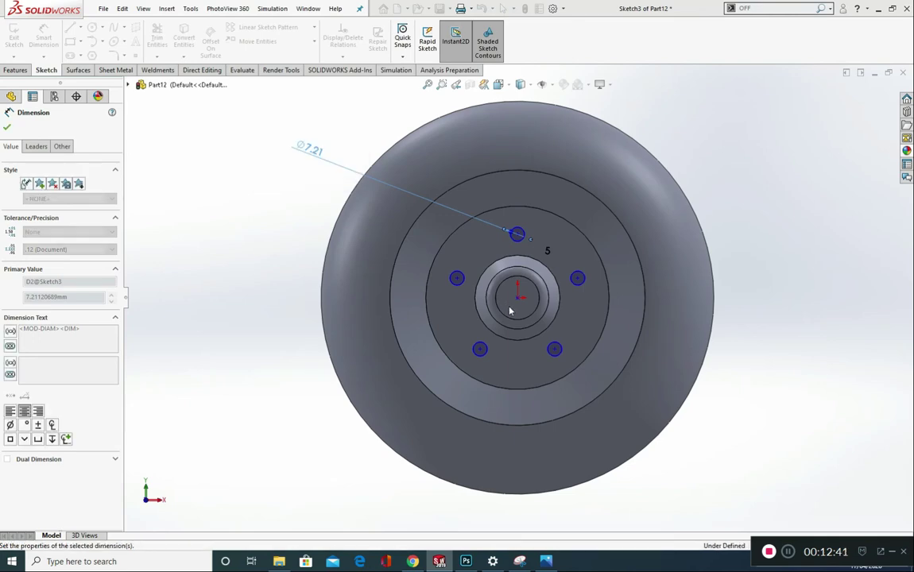
Step: Extrude-cut the five circles with the Through All end condition to make the bolt holes, and show the wheel in isometric view
middle_click_drag(519, 315, 477, 305)
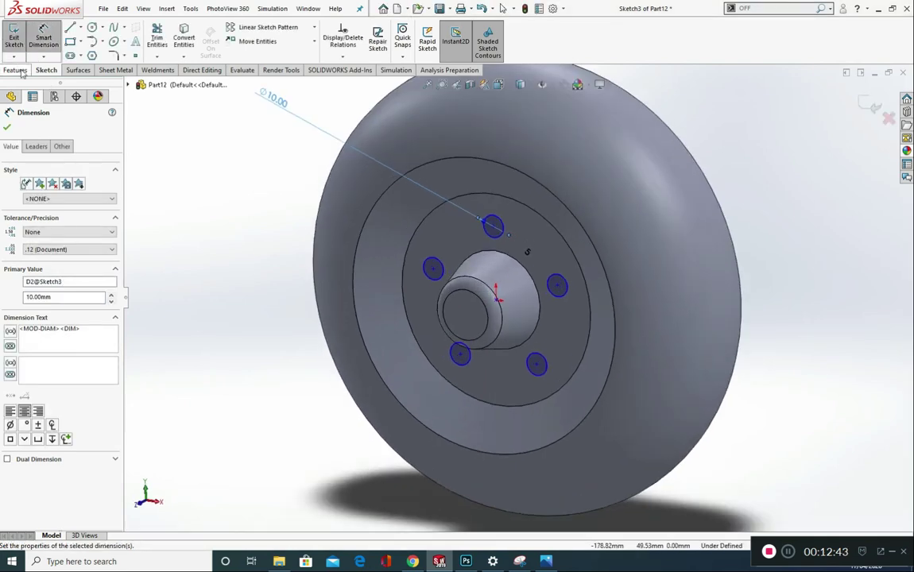
left_click(16, 70)
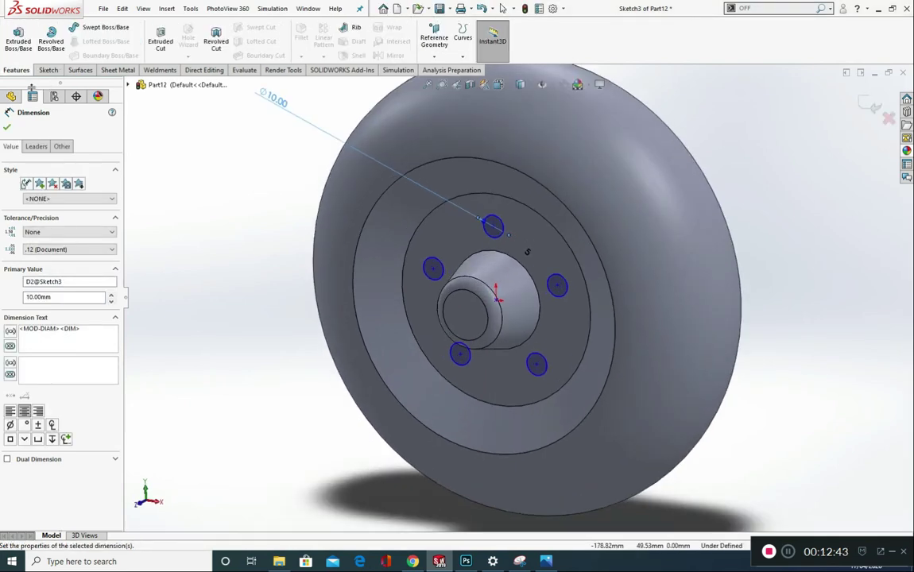
left_click(159, 40)
middle_click_drag(383, 264, 212, 258)
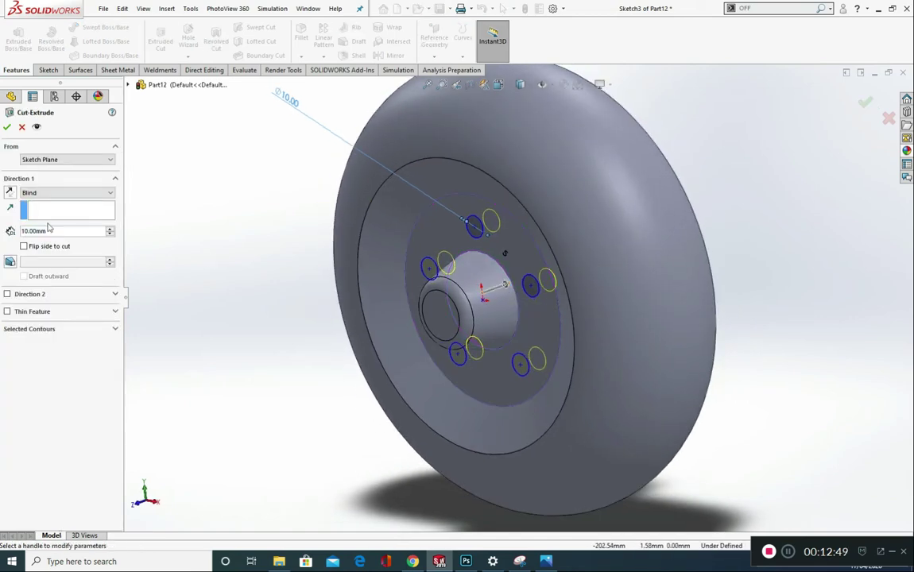
left_click(48, 193)
left_click(50, 208)
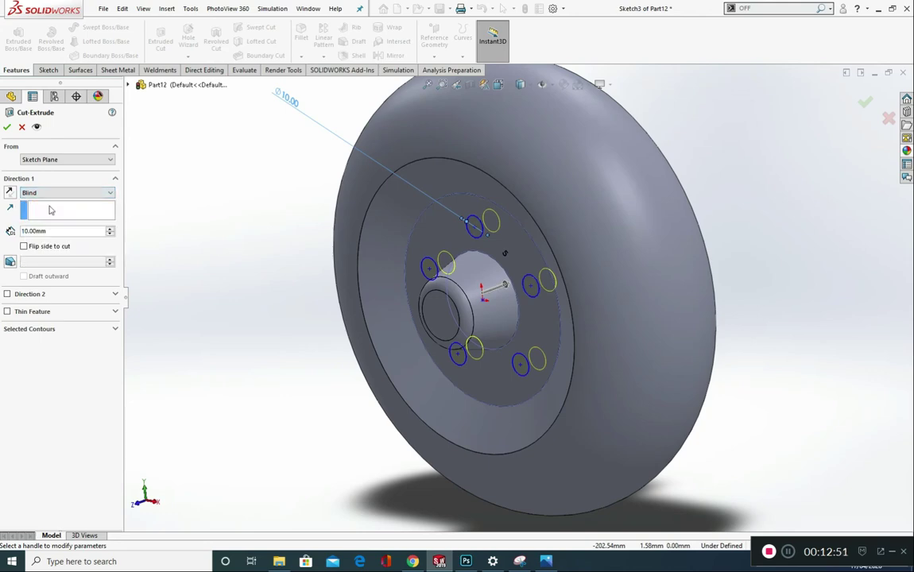
left_click(110, 193)
left_click(40, 205)
middle_click_drag(208, 311, 180, 308)
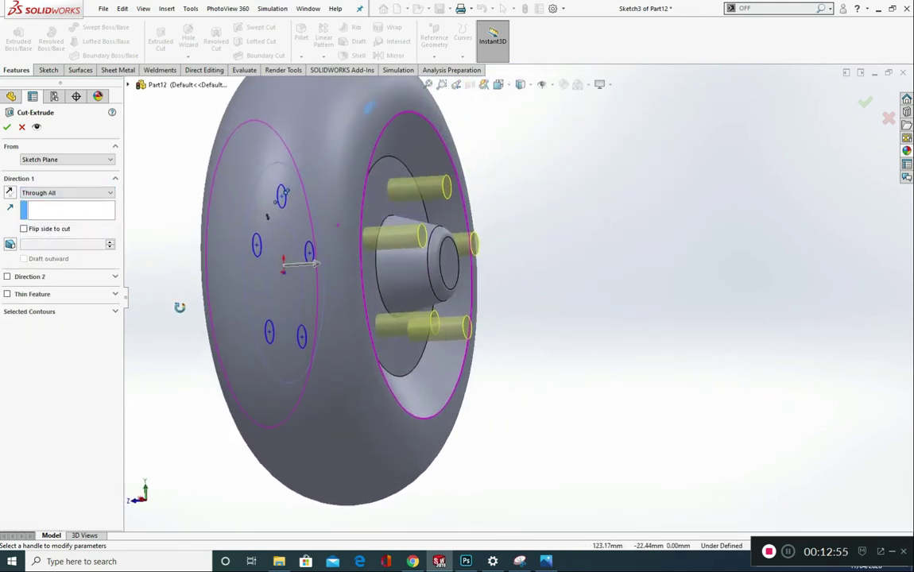
left_click(8, 128)
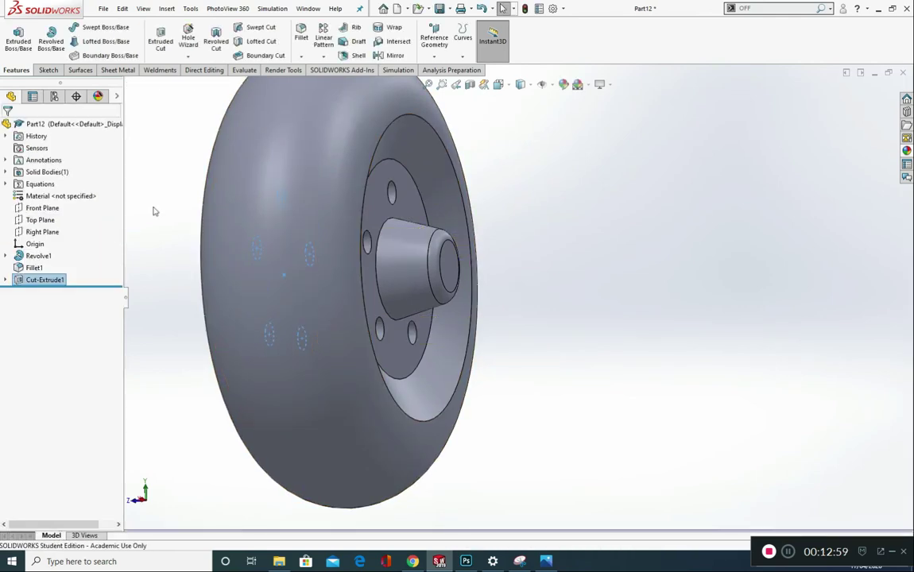
key("ctrl+7")
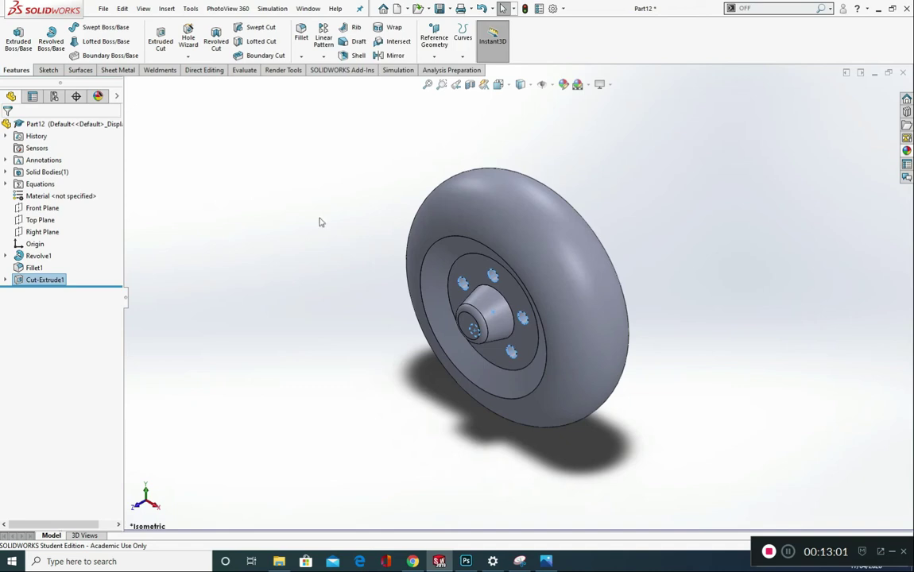
left_click(322, 223)
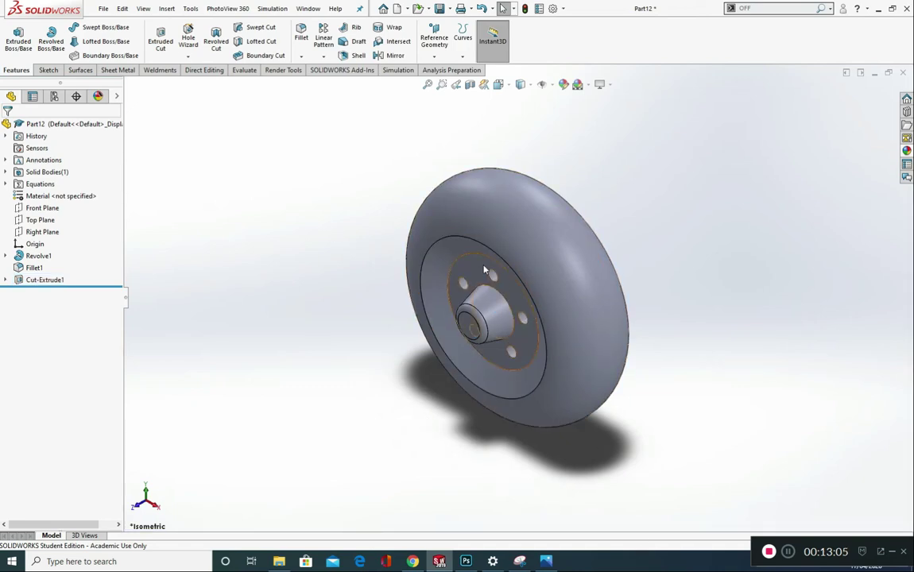
Step: Check the material specification in the exam question image in Photos
left_click(554, 562)
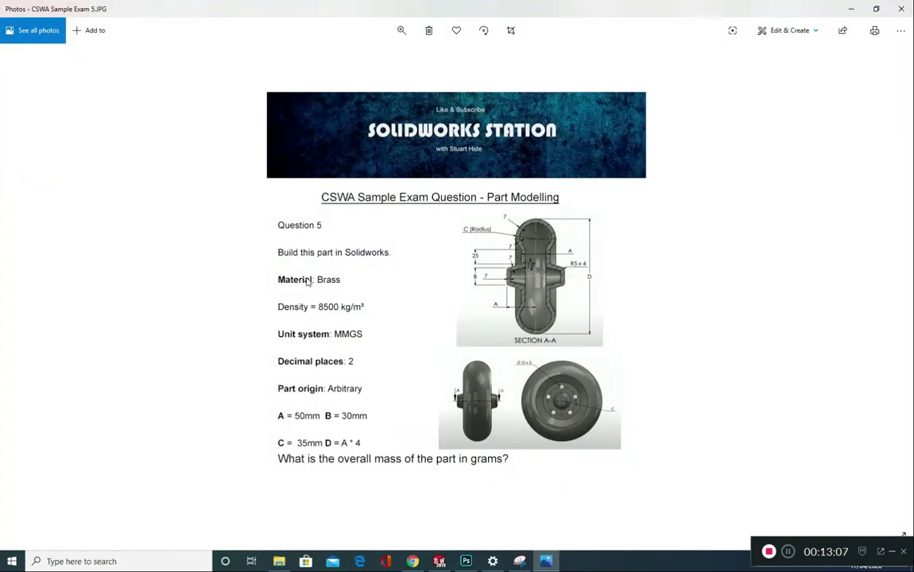